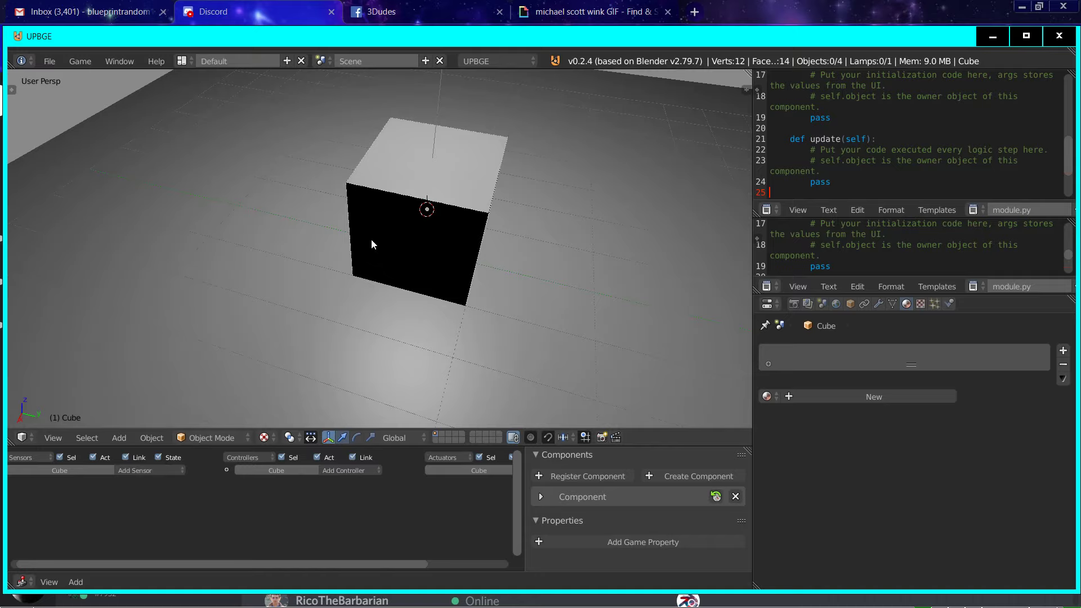
Step: Subdivide the cube's whole mesh until each side is an 8 by 8 grid of faces
{"action": "key", "text": "Tab"}
{"action": "left_click", "coordinate": [12, 90]}
{"action": "scroll", "coordinate": [44, 151], "scroll_direction": "down", "scroll_amount": 6}
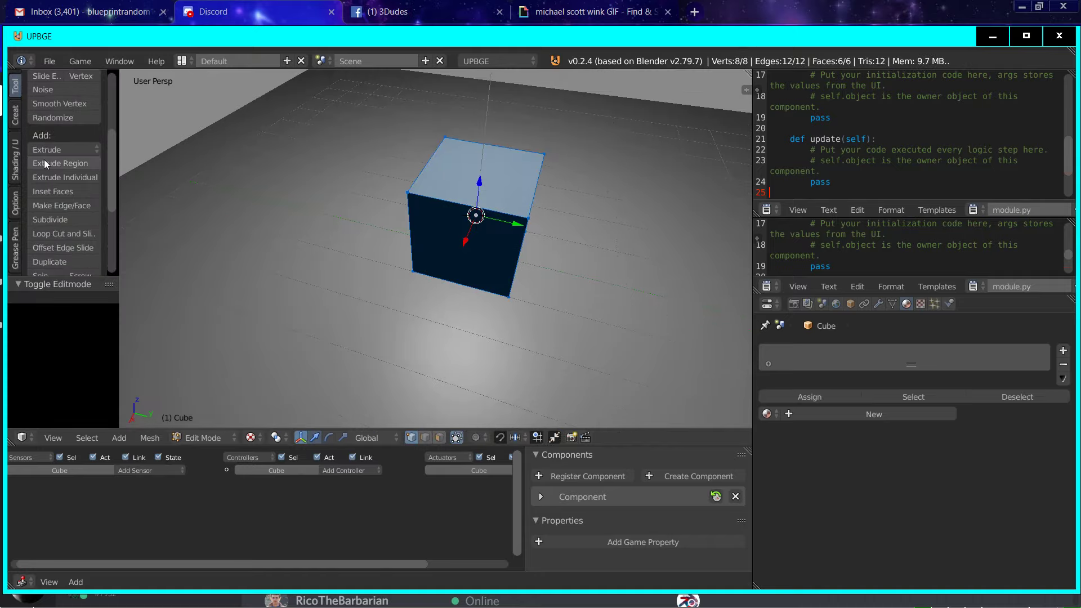
{"action": "left_click", "coordinate": [62, 215]}
{"action": "key", "text": "Tab"}
{"action": "scroll", "coordinate": [455, 280], "scroll_direction": "up", "scroll_amount": 2}
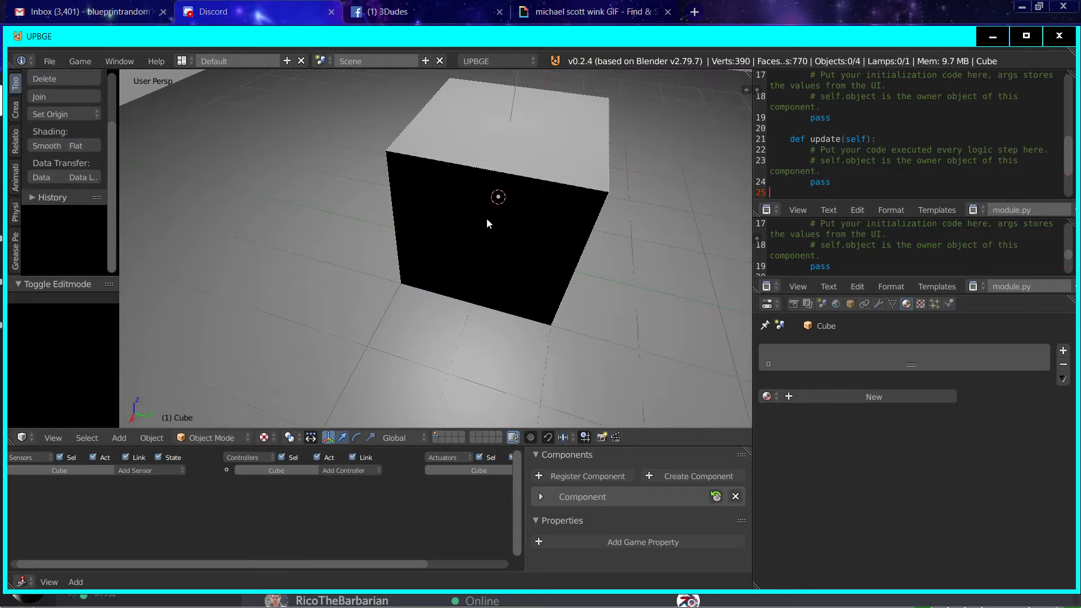
{"action": "key", "text": "Tab"}
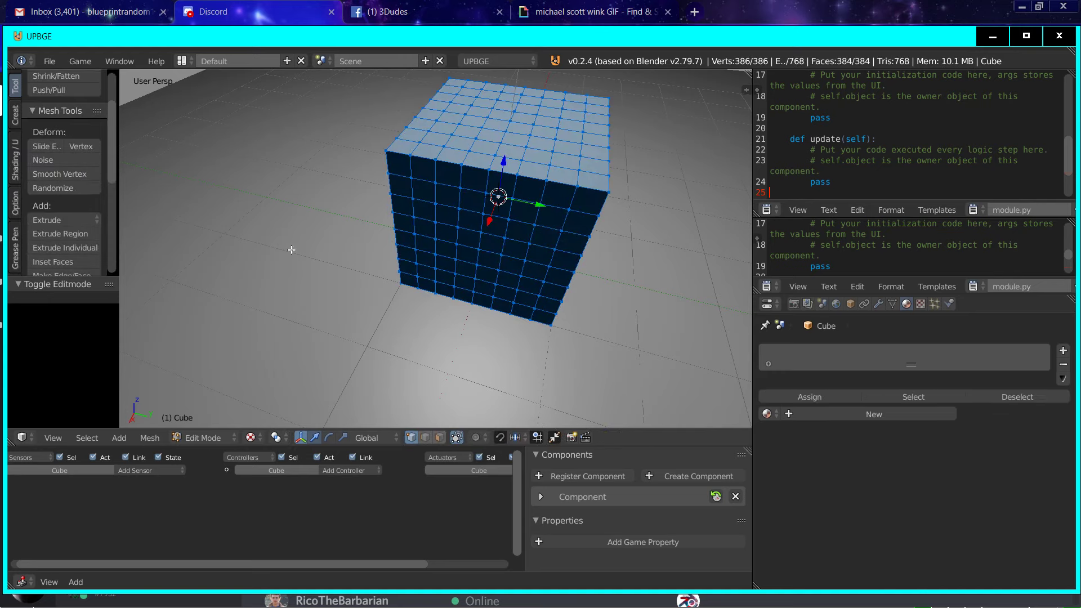
Step: Switch the cube to Vertex Paint mode and set the brush colour to pure green with RGB 0, 1, 0
{"action": "left_click", "coordinate": [202, 437]}
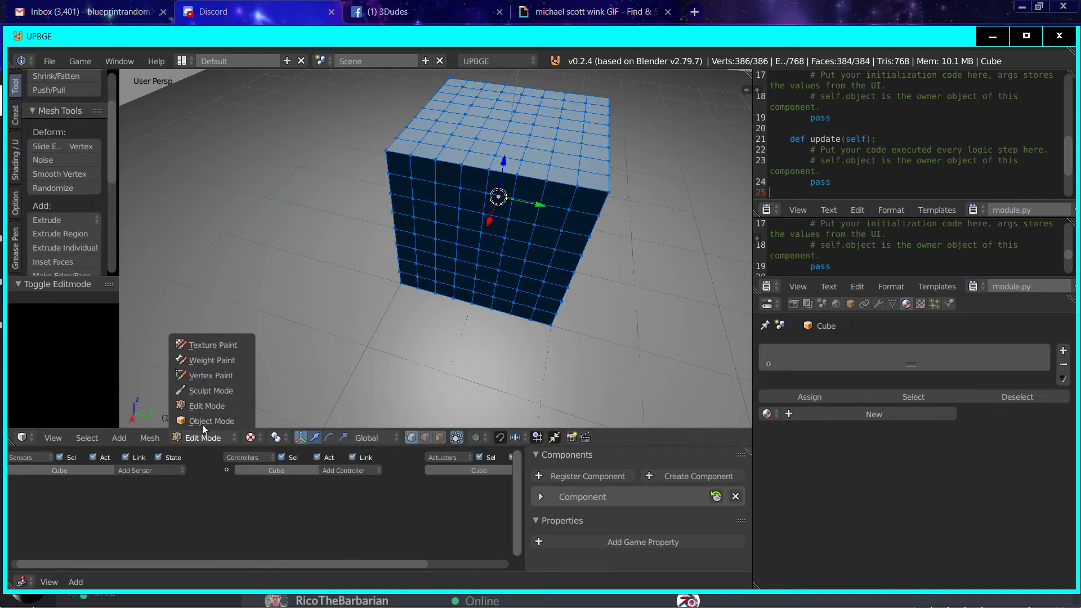
{"action": "left_click", "coordinate": [190, 376]}
{"action": "left_click_drag", "start_coordinate": [72, 177], "coordinate": [31, 151]}
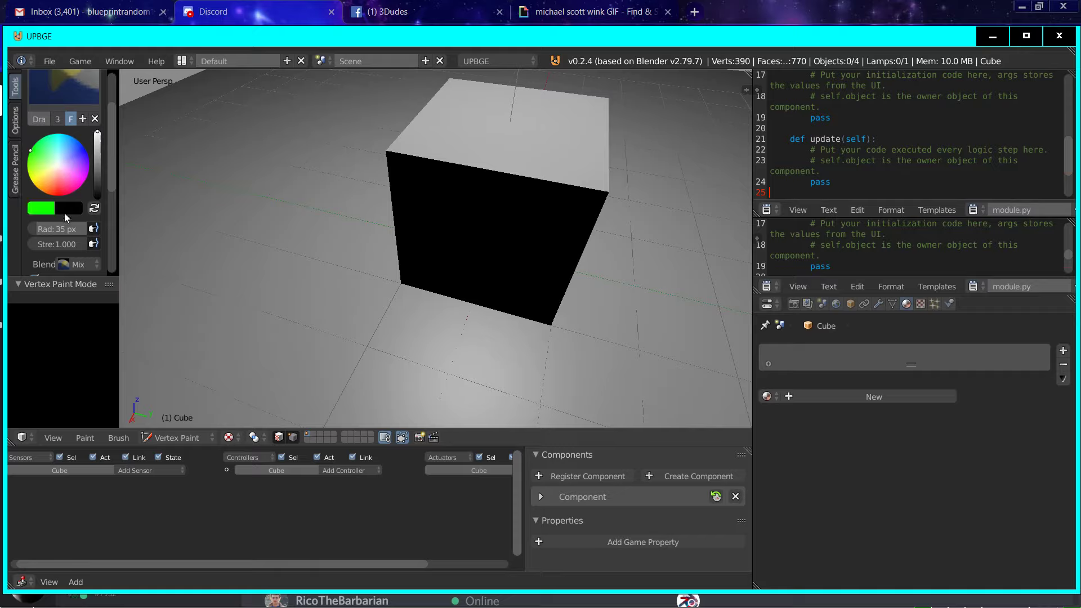
{"action": "left_click", "coordinate": [46, 211]}
{"action": "left_click", "coordinate": [107, 365]}
{"action": "type", "text": "1"}
{"action": "key", "text": "Return"}
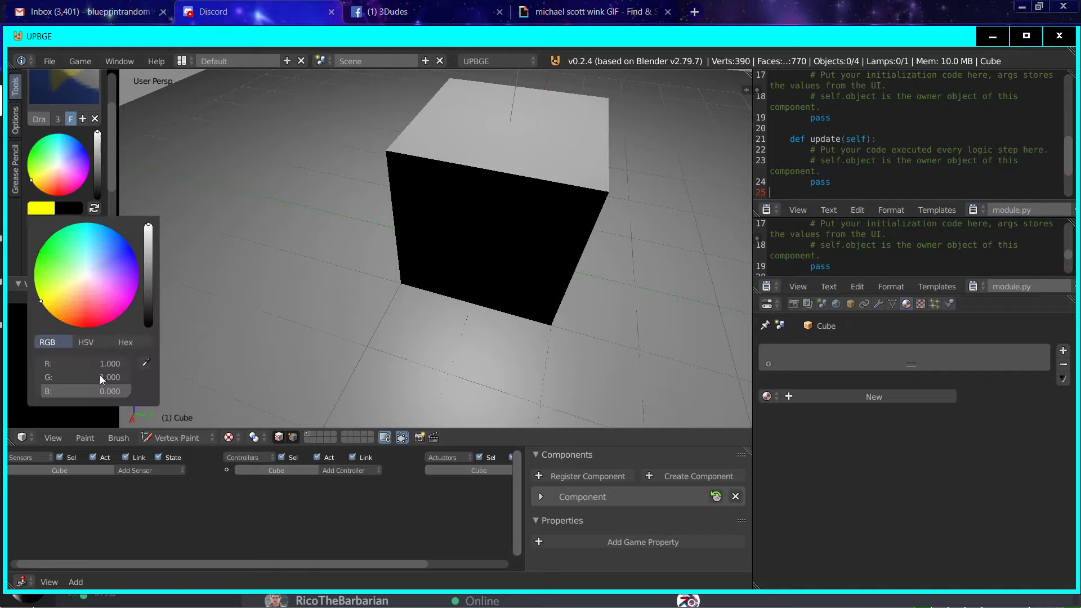
{"action": "left_click", "coordinate": [92, 356]}
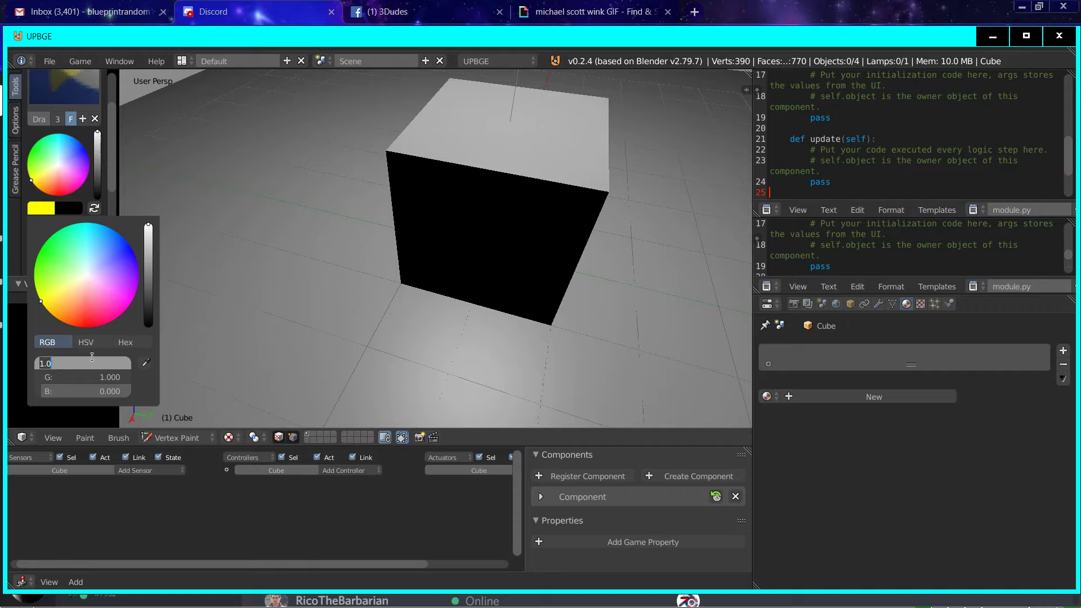
{"action": "type", "text": "0"}
{"action": "key", "text": "Return"}
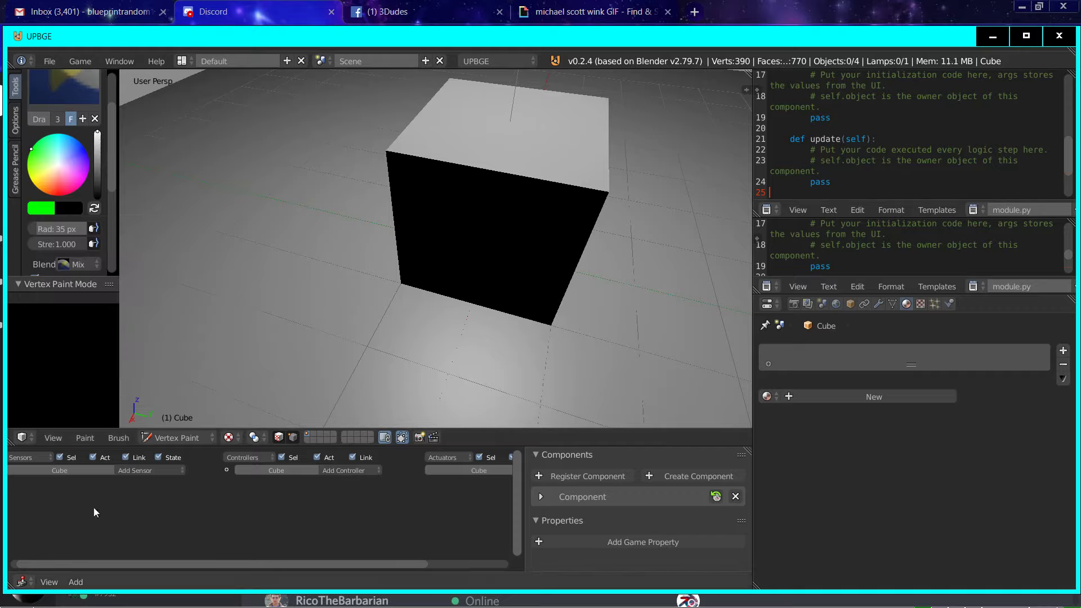
{"action": "left_click", "coordinate": [24, 438]}
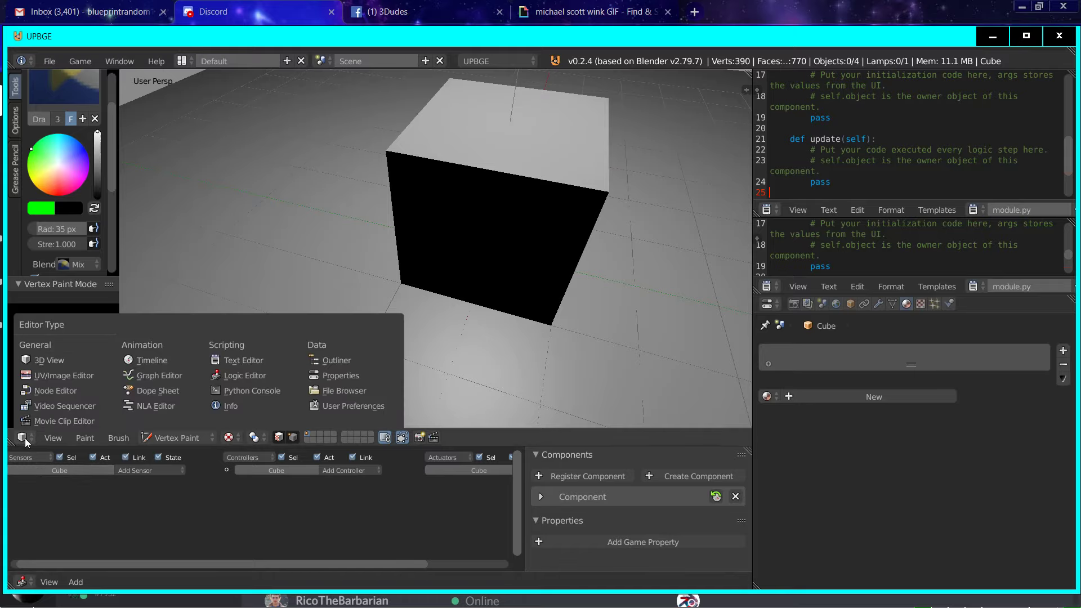
{"action": "left_click", "coordinate": [56, 390]}
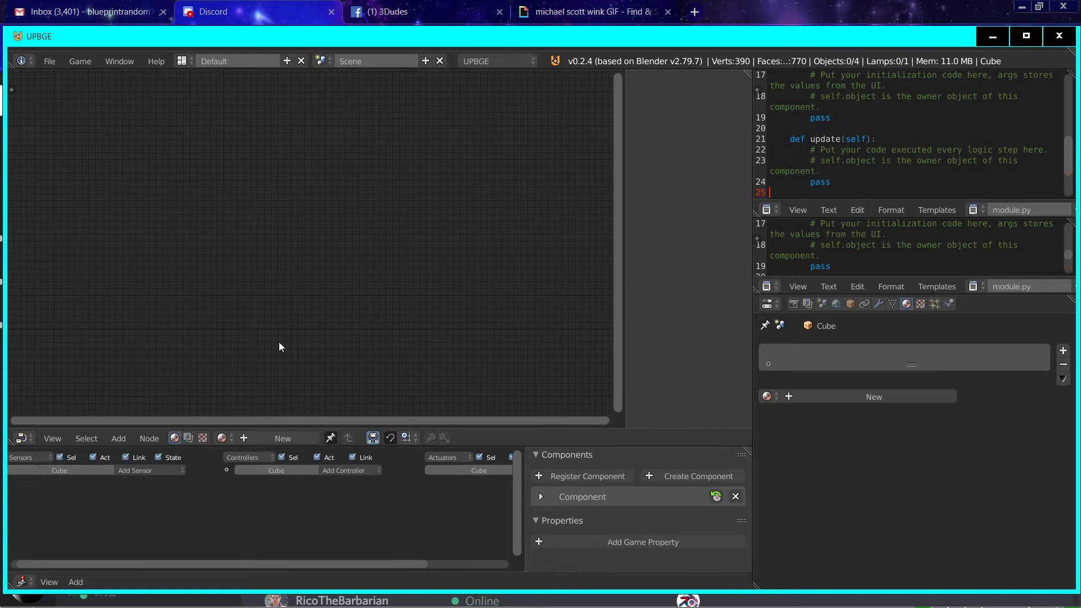
{"action": "left_click", "coordinate": [20, 443]}
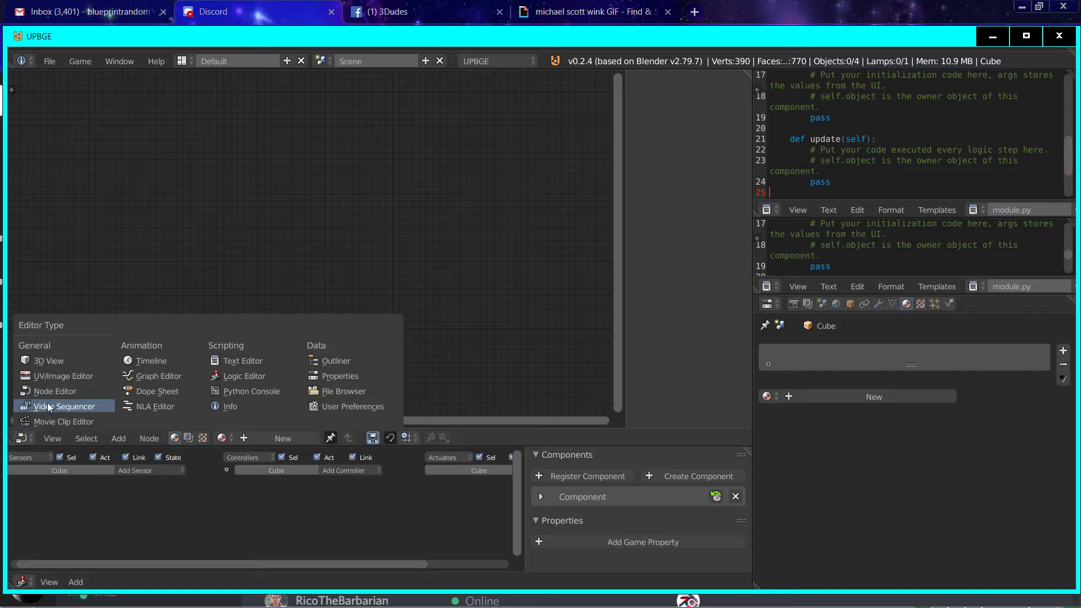
{"action": "left_click", "coordinate": [56, 364]}
Step: Turn the logic editor area into a Node Editor and create a new node-based material for the cube
{"action": "left_click", "coordinate": [23, 581]}
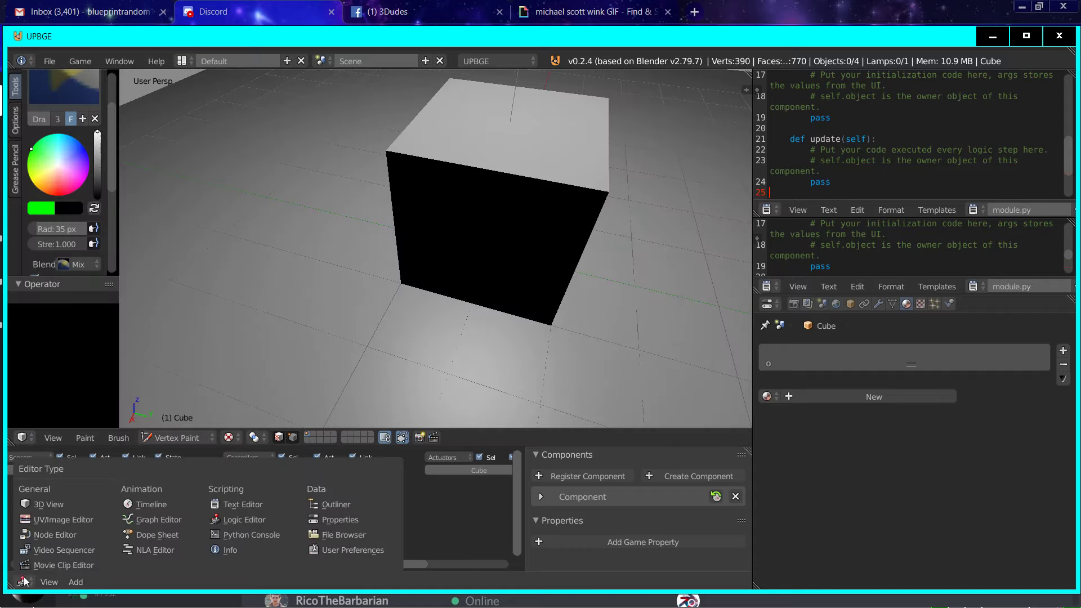
{"action": "left_click", "coordinate": [60, 535]}
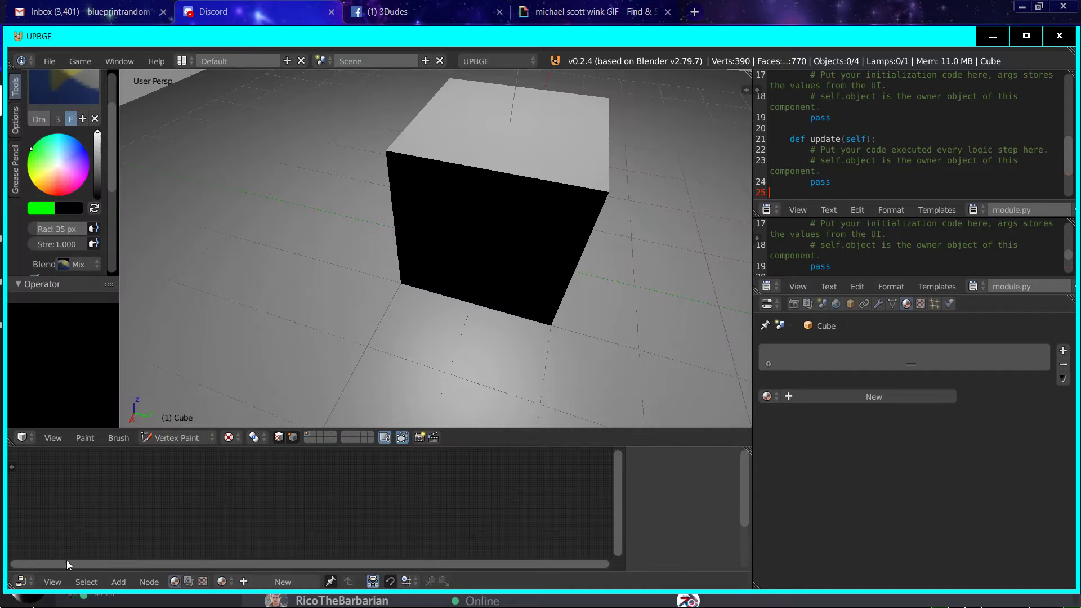
{"action": "left_click", "coordinate": [270, 582]}
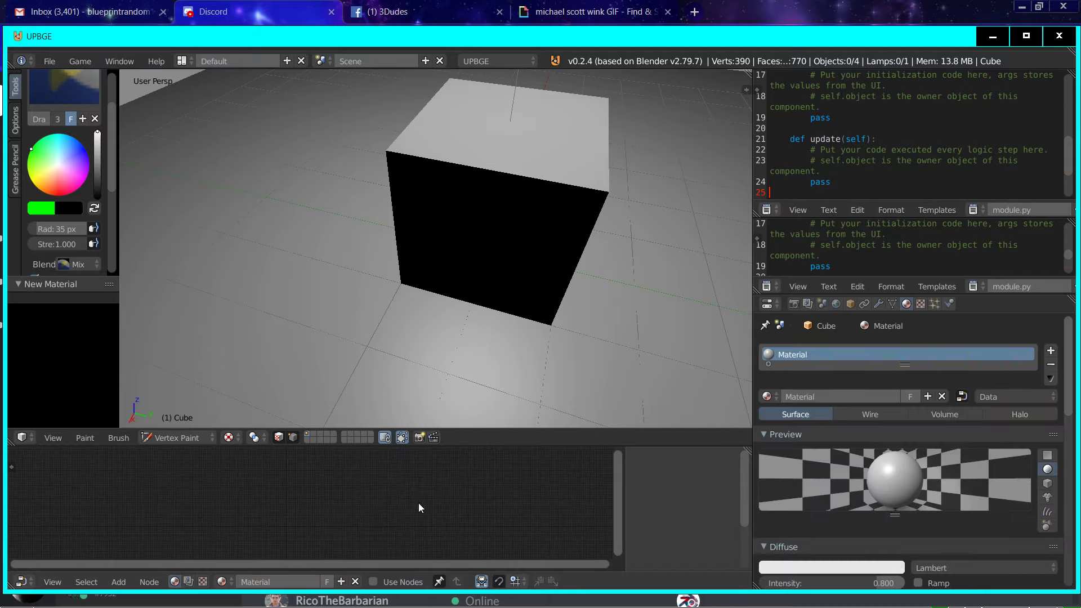
{"action": "left_click", "coordinate": [373, 582]}
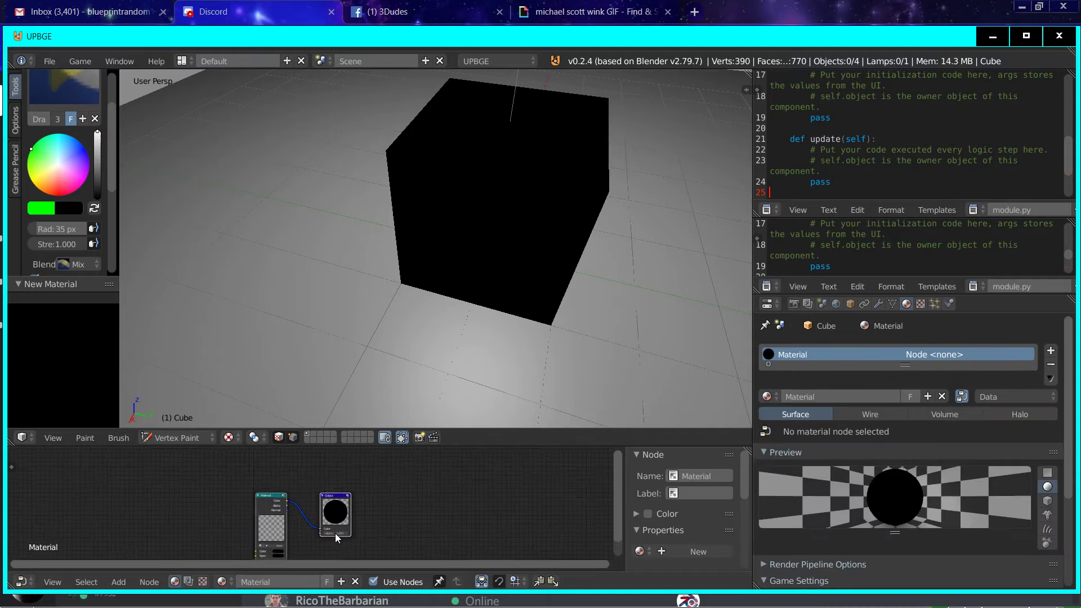
Step: Replace the default Material node with a Geometry node and link its Vertex Color to the Output node's Color
{"action": "left_click", "coordinate": [253, 502]}
{"action": "key", "text": "x"}
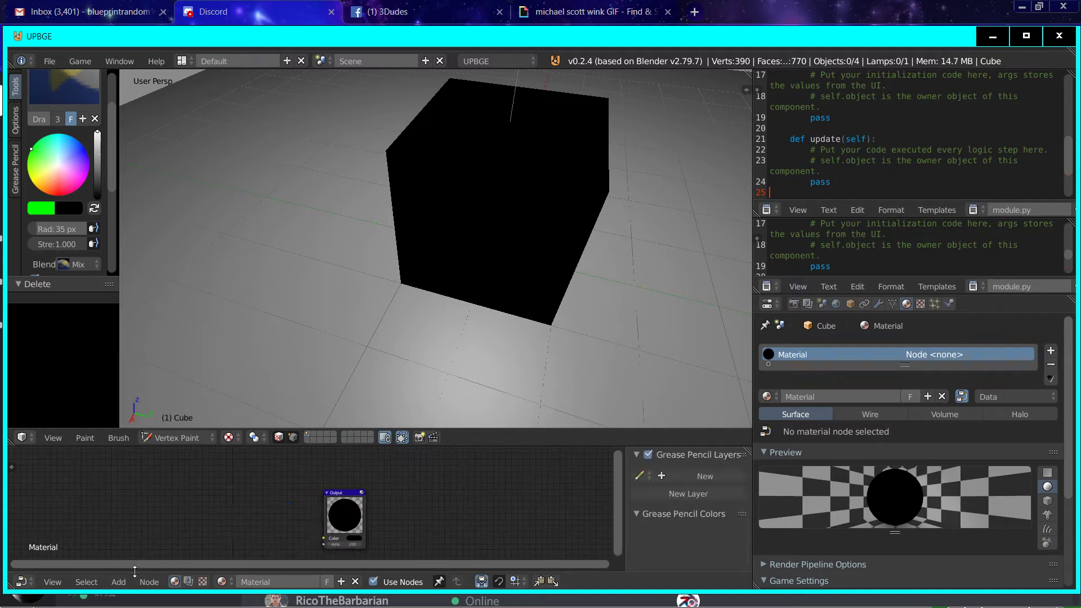
{"action": "left_click", "coordinate": [125, 581]}
{"action": "mouse_move", "coordinate": [138, 551]}
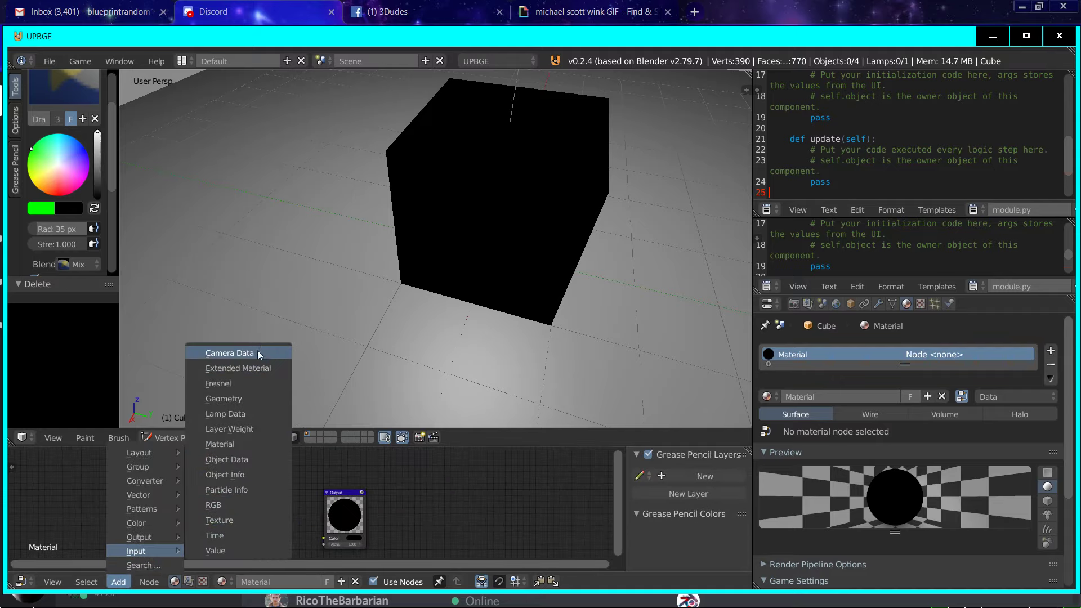
{"action": "left_click", "coordinate": [258, 399]}
{"action": "left_click", "coordinate": [117, 467]}
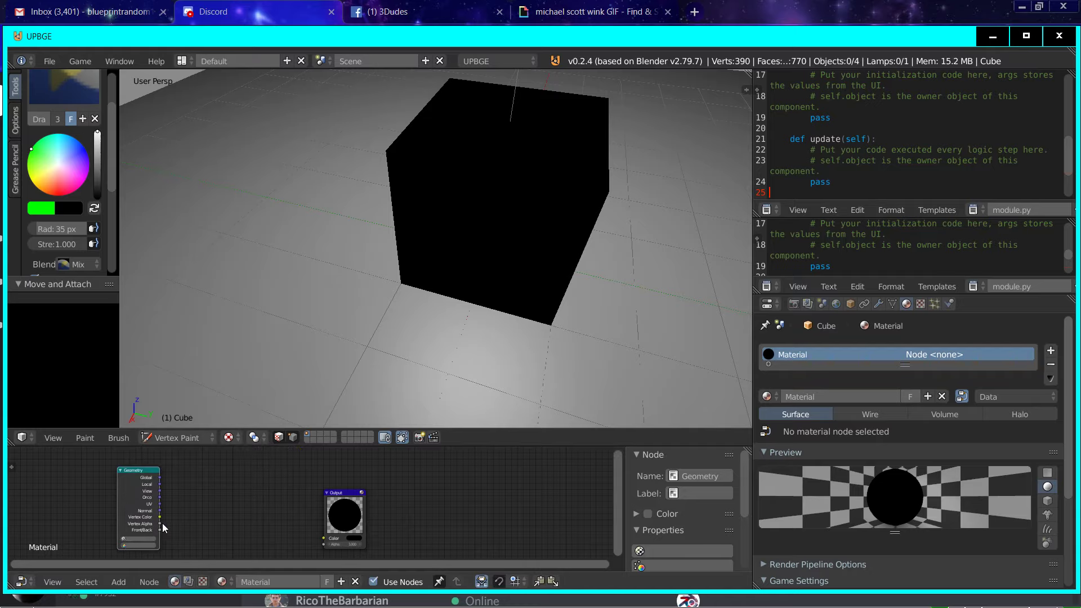
{"action": "left_click_drag", "start_coordinate": [160, 517], "coordinate": [324, 538]}
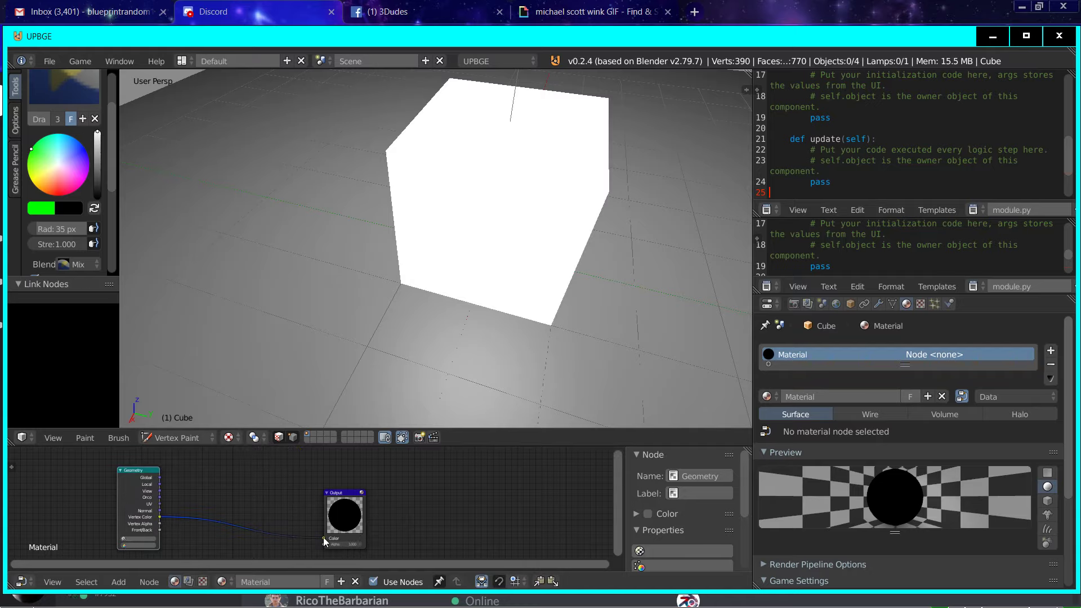
Step: Paint green strokes across the cube's top face and down one adjoining side
{"action": "scroll", "coordinate": [426, 210], "scroll_direction": "up", "scroll_amount": 3}
{"action": "scroll", "coordinate": [467, 243], "scroll_direction": "down", "scroll_amount": 3}
{"action": "left_click_drag", "start_coordinate": [472, 149], "coordinate": [543, 163]}
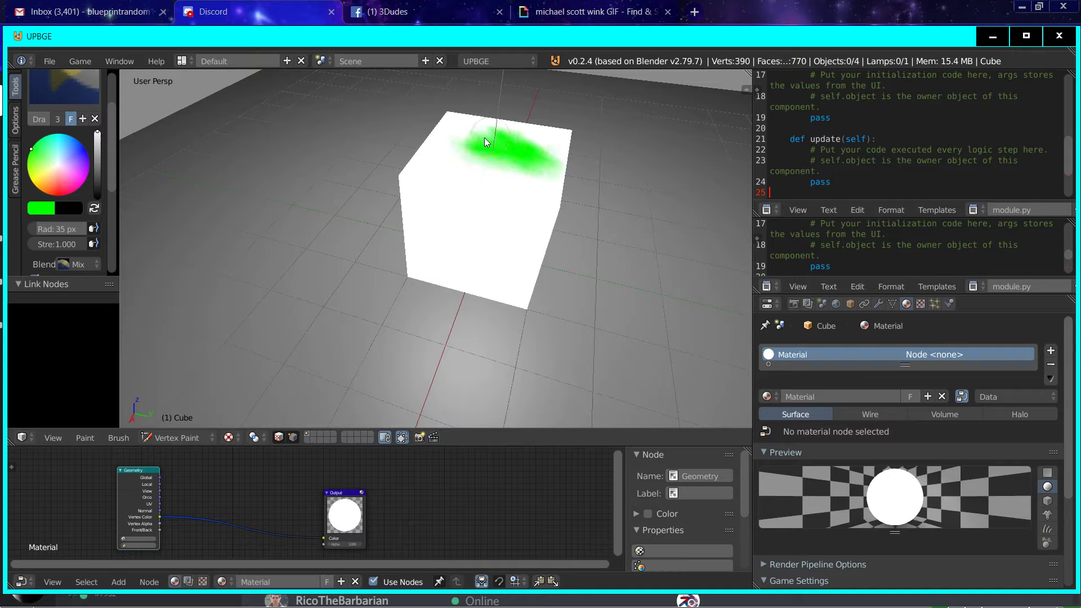
{"action": "middle_click_drag", "start_coordinate": [555, 165], "coordinate": [492, 154]}
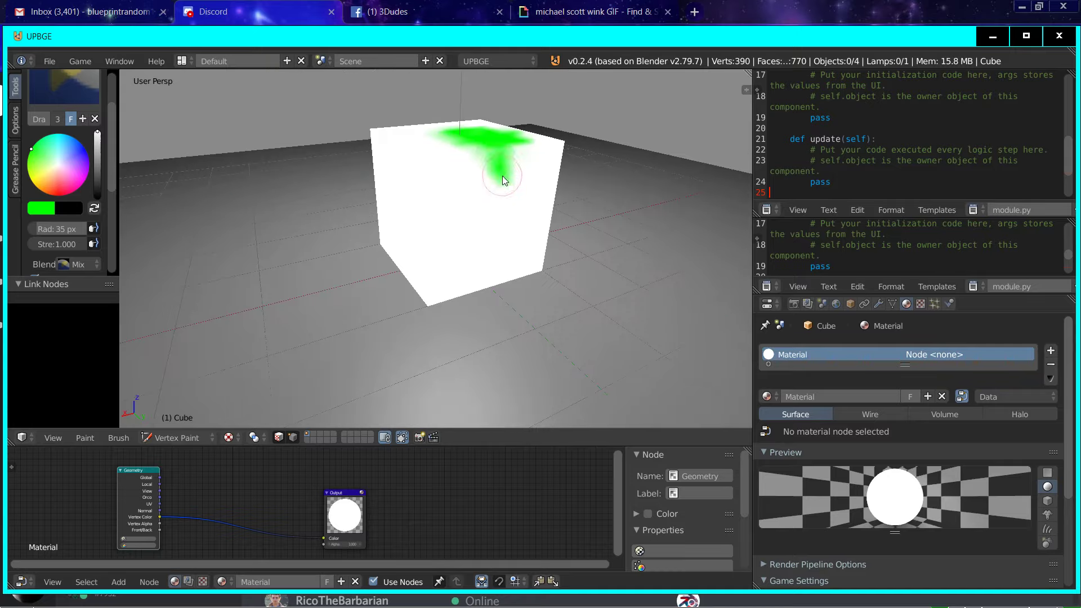
{"action": "left_click_drag", "start_coordinate": [522, 163], "coordinate": [498, 193]}
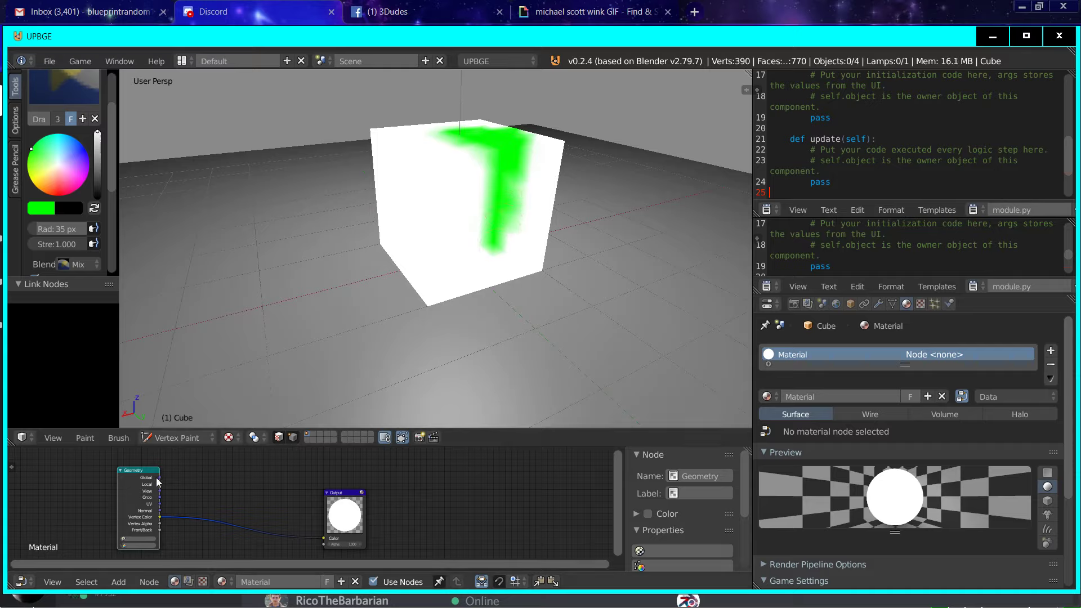
Step: Add a Material node between the Geometry and Output nodes and link its Color to the Output's Color
{"action": "middle_click_drag", "start_coordinate": [187, 512], "coordinate": [160, 512]}
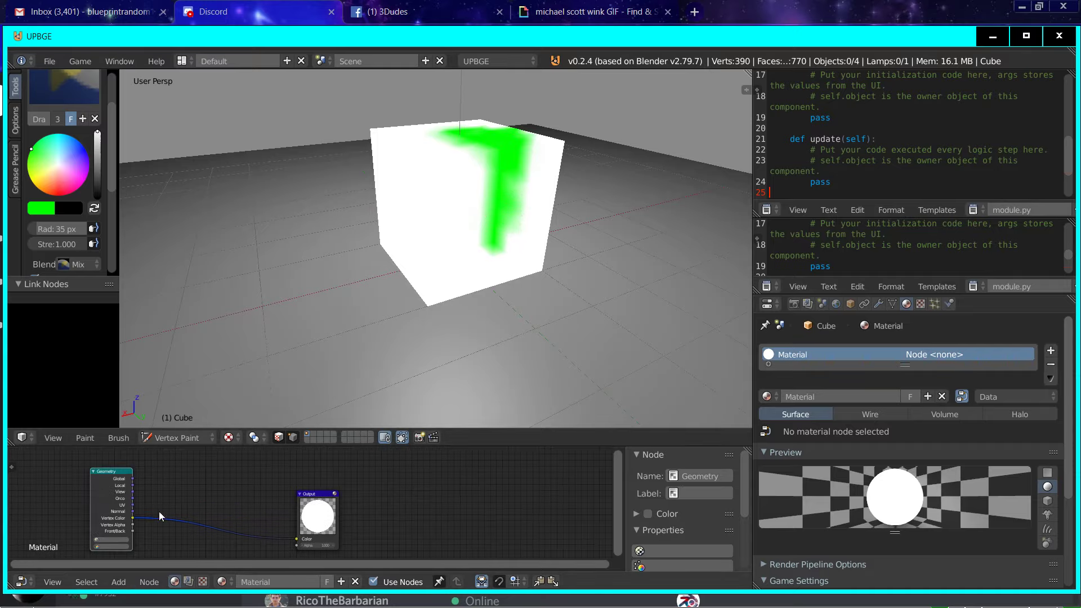
{"action": "left_click_drag", "start_coordinate": [307, 523], "coordinate": [344, 502]}
{"action": "scroll", "coordinate": [254, 516], "scroll_direction": "down", "scroll_amount": 4}
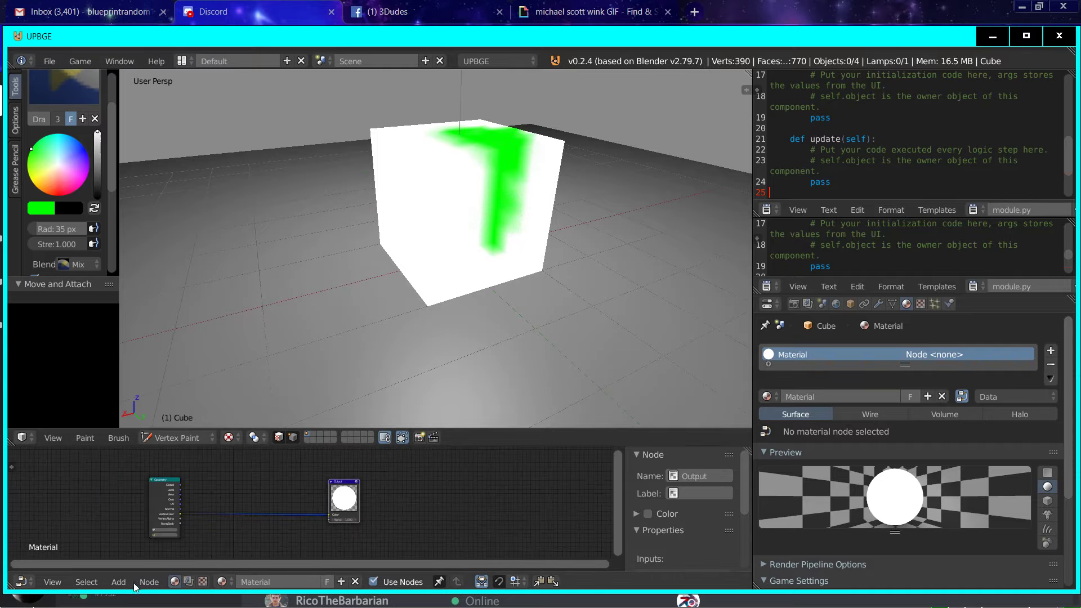
{"action": "left_click", "coordinate": [118, 581]}
{"action": "mouse_move", "coordinate": [127, 548]}
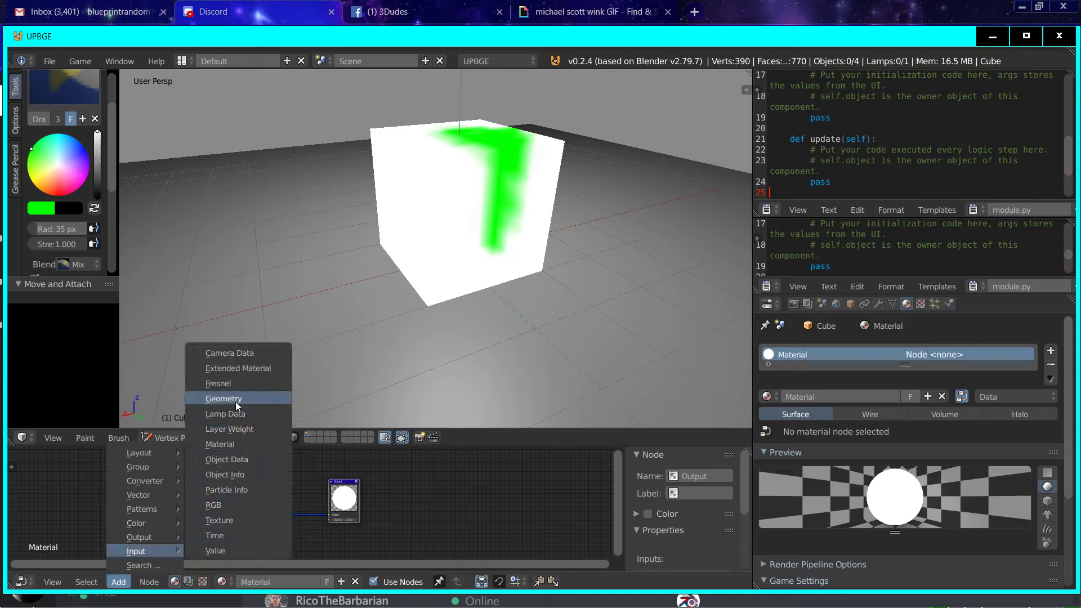
{"action": "left_click", "coordinate": [225, 445]}
{"action": "left_click", "coordinate": [228, 525]}
{"action": "middle_click_drag", "start_coordinate": [227, 525], "coordinate": [217, 496]}
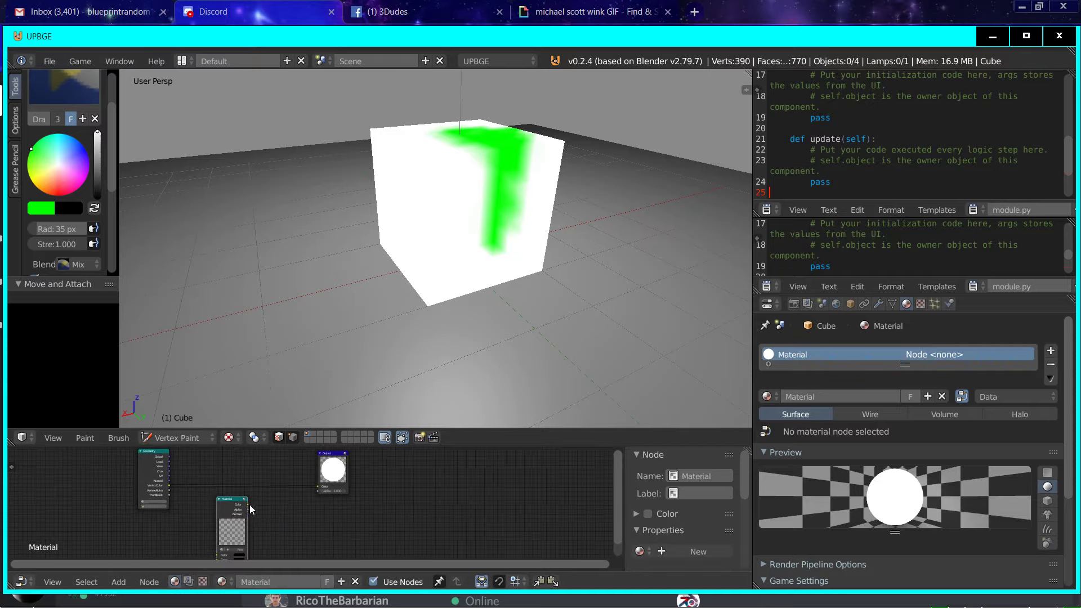
{"action": "left_click_drag", "start_coordinate": [252, 509], "coordinate": [316, 487]}
Step: Assign the Ground material to the new Material node and view the shaded cube from another angle
{"action": "middle_click_drag", "start_coordinate": [227, 560], "coordinate": [221, 518]}
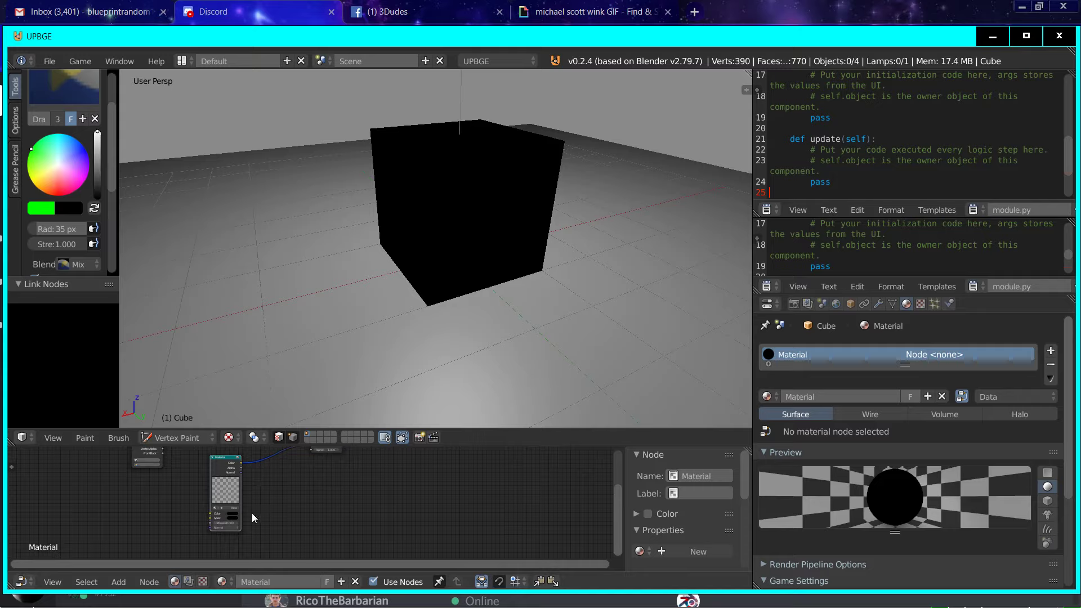
{"action": "left_click", "coordinate": [216, 509]}
{"action": "left_click", "coordinate": [223, 519]}
{"action": "scroll", "coordinate": [486, 219], "scroll_direction": "down", "scroll_amount": 2}
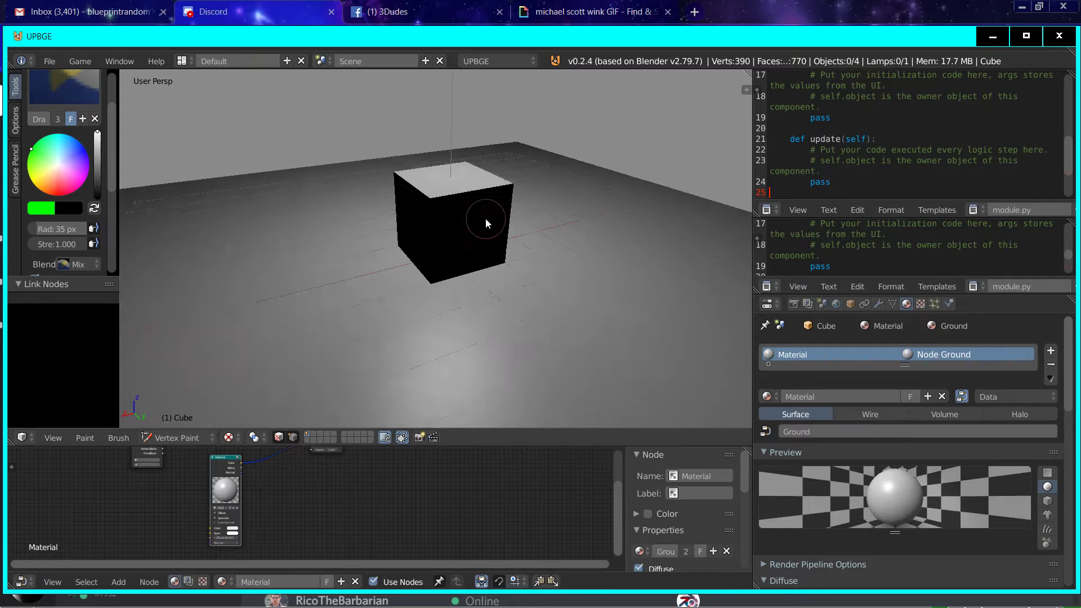
{"action": "middle_click_drag", "start_coordinate": [486, 219], "coordinate": [257, 222]}
{"action": "scroll", "coordinate": [257, 222], "scroll_direction": "up", "scroll_amount": 2}
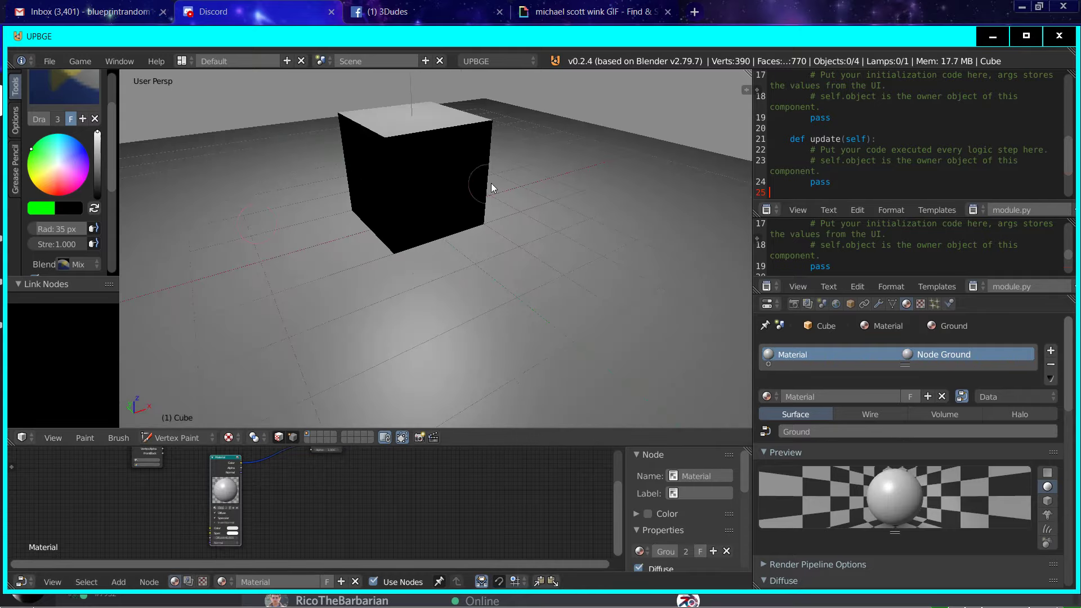
{"action": "left_click", "coordinate": [879, 304]}
{"action": "left_click", "coordinate": [864, 355]}
{"action": "left_click", "coordinate": [788, 330]}
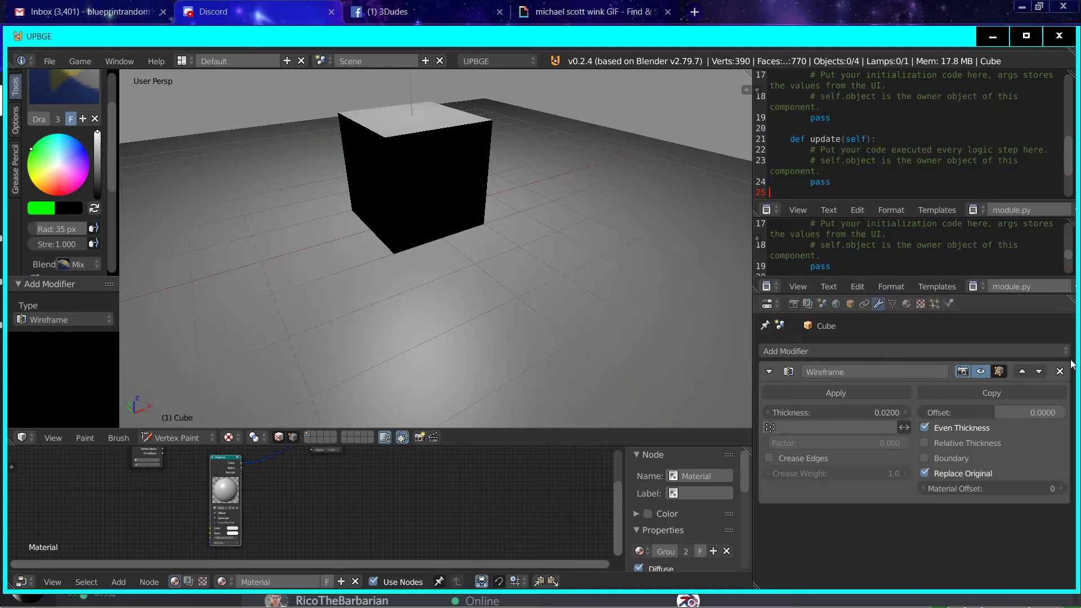
{"action": "left_click", "coordinate": [1059, 371]}
Step: Add a Subdivision Surface modifier of type Simple to the cube and duplicate it
{"action": "left_click", "coordinate": [1005, 351]}
{"action": "left_click", "coordinate": [810, 349]}
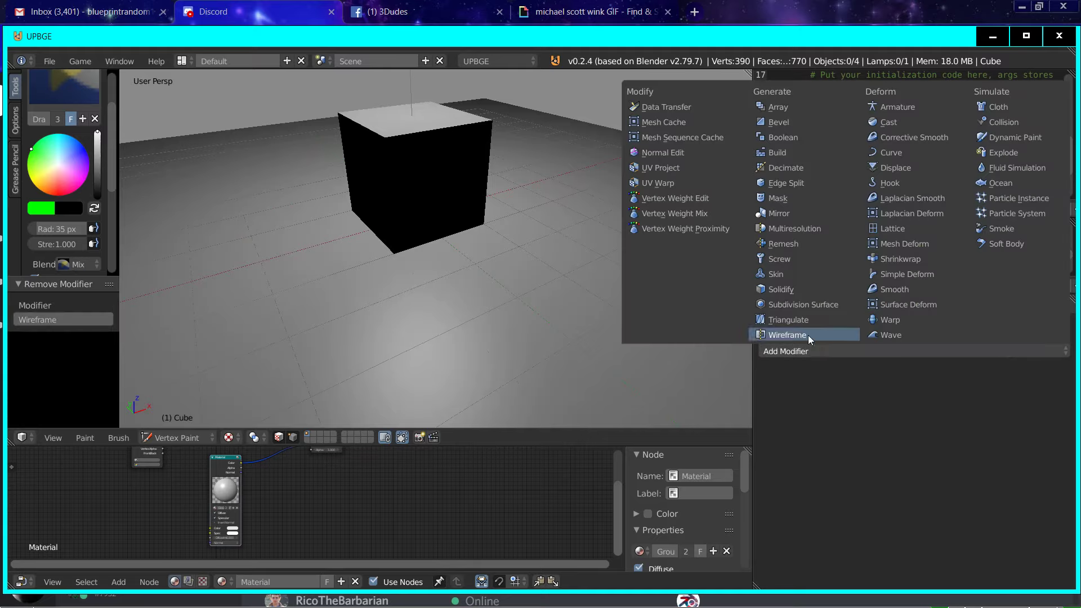
{"action": "left_click", "coordinate": [796, 304]}
{"action": "left_click", "coordinate": [1022, 412]}
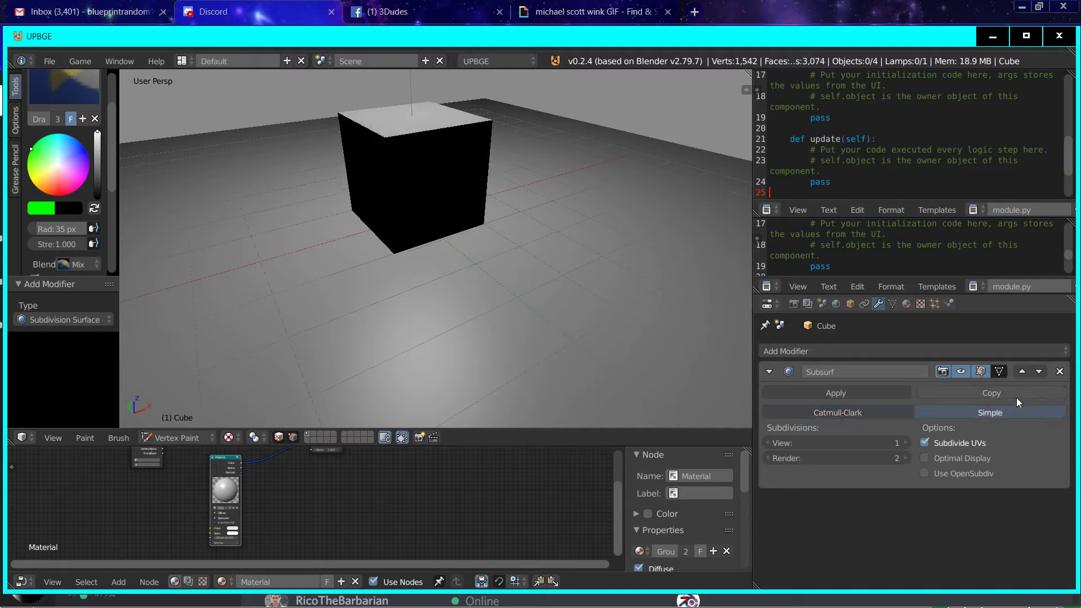
{"action": "left_click", "coordinate": [1016, 395]}
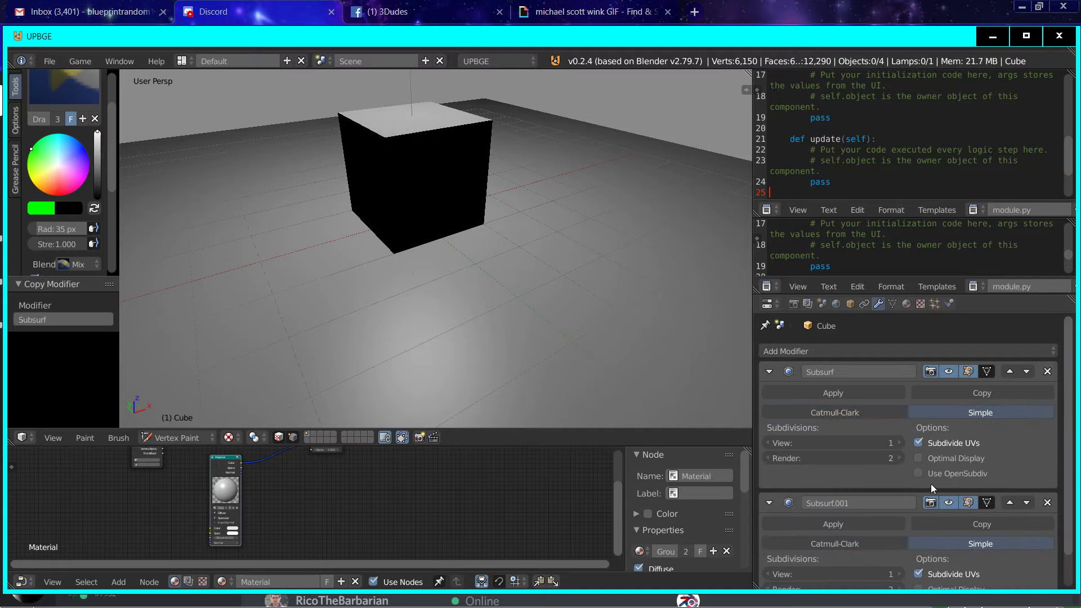
Step: Set the first subdivision modifier's view level to 2 and the duplicate's type to Catmull-Clark
{"action": "left_click", "coordinate": [899, 443]}
{"action": "left_click", "coordinate": [900, 544]}
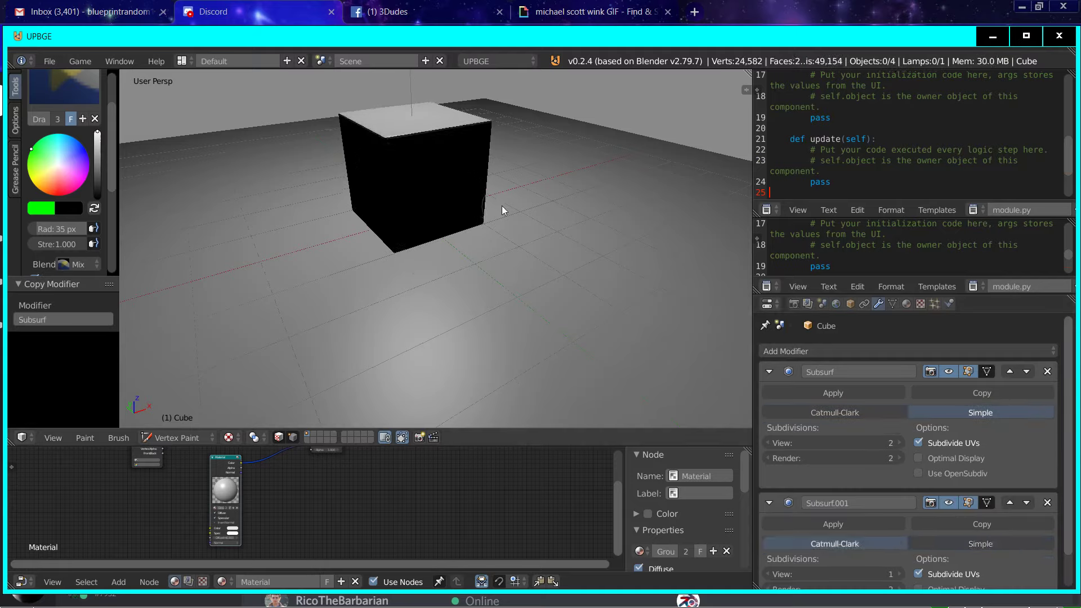
{"action": "key", "text": "Tab"}
Step: Inspect the ground plane and the cube's mesh in Edit Mode, and examine the cube's shading from several angles
{"action": "key", "text": "Tab"}
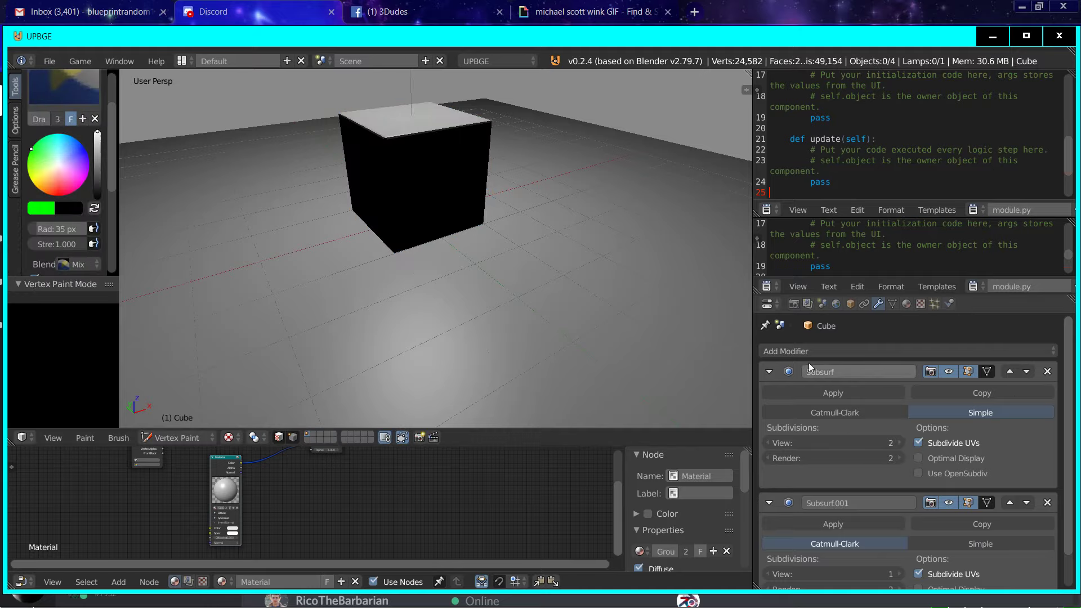
{"action": "scroll", "coordinate": [502, 177], "scroll_direction": "down", "scroll_amount": 5}
{"action": "right_click", "coordinate": [255, 370]}
{"action": "key", "text": "Tab"}
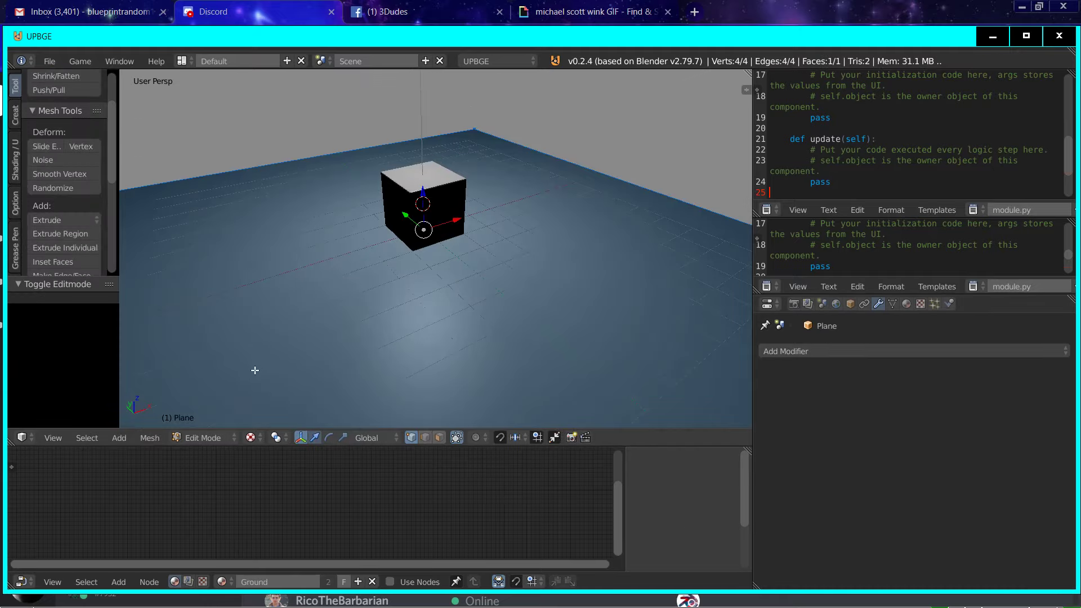
{"action": "left_click", "coordinate": [203, 437]}
{"action": "left_click", "coordinate": [205, 424]}
{"action": "right_click", "coordinate": [454, 202]}
{"action": "key", "text": "Tab"}
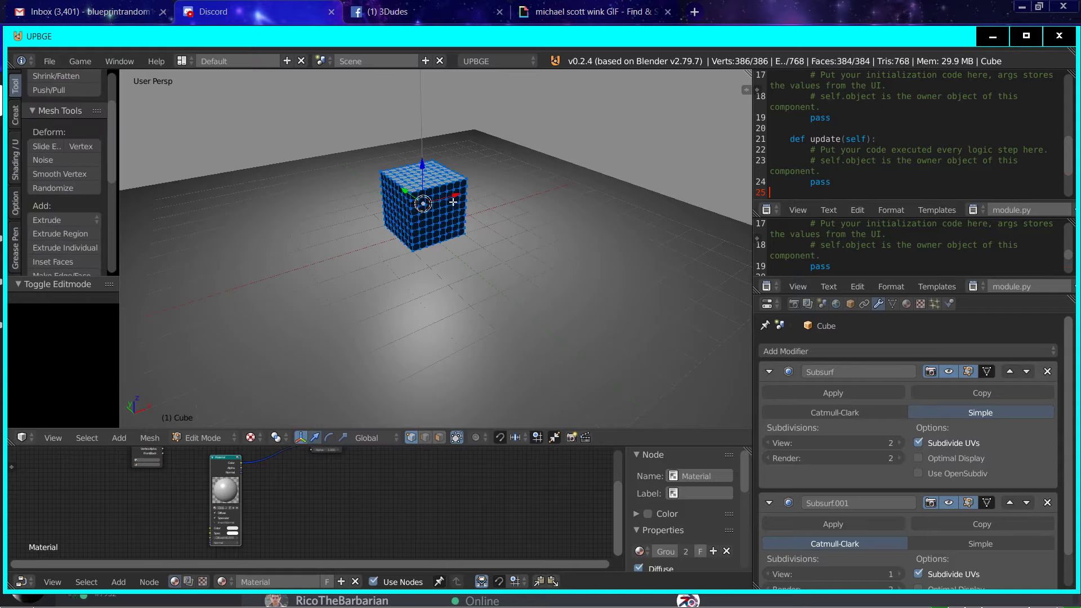
{"action": "key", "text": "Tab"}
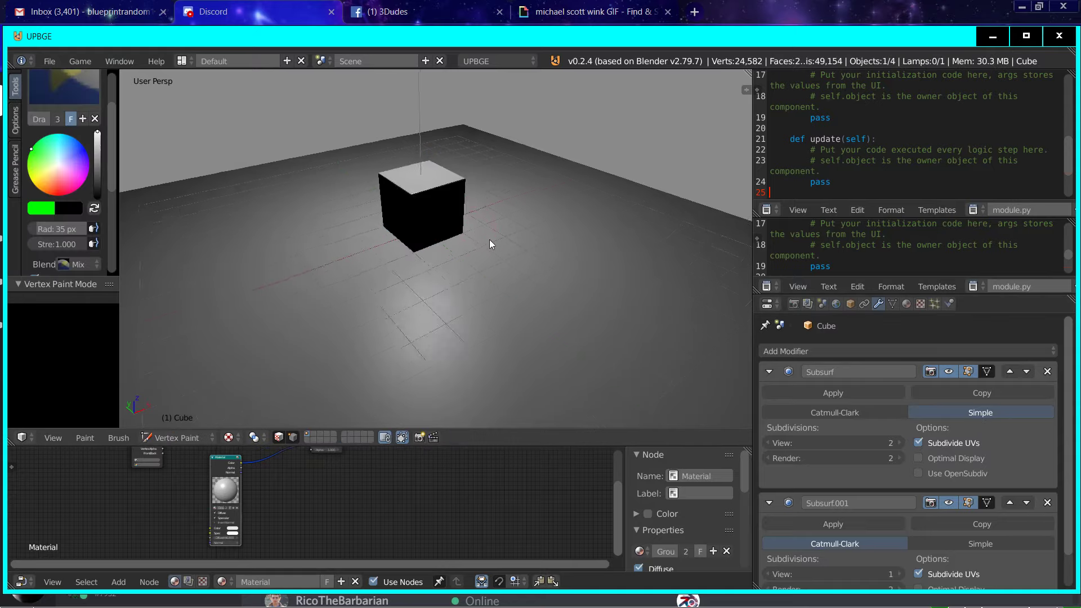
{"action": "middle_click_drag", "start_coordinate": [483, 241], "coordinate": [509, 242]}
{"action": "scroll", "coordinate": [509, 242], "scroll_direction": "up", "scroll_amount": 4}
{"action": "scroll", "coordinate": [1039, 423], "scroll_direction": "down", "scroll_amount": 3}
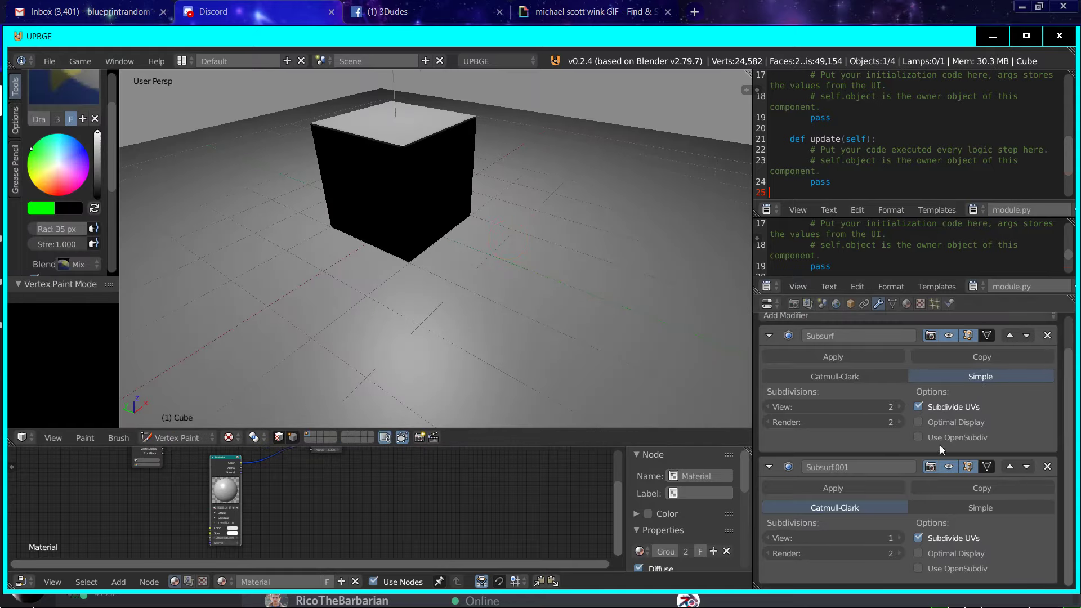
{"action": "scroll", "coordinate": [864, 415], "scroll_direction": "up", "scroll_amount": 3}
{"action": "middle_click_drag", "start_coordinate": [240, 178], "coordinate": [341, 190]}
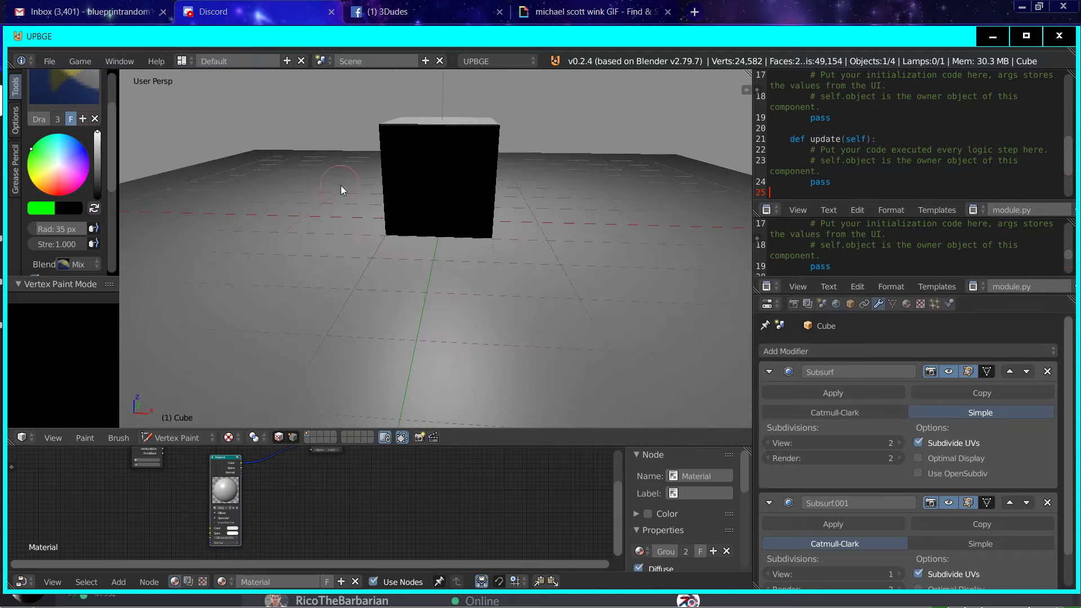
Step: Switch the cube to Object Mode and remove both of its subdivision modifiers
{"action": "left_click", "coordinate": [177, 437]}
{"action": "left_click", "coordinate": [169, 417]}
{"action": "middle_click_drag", "start_coordinate": [357, 282], "coordinate": [249, 223]}
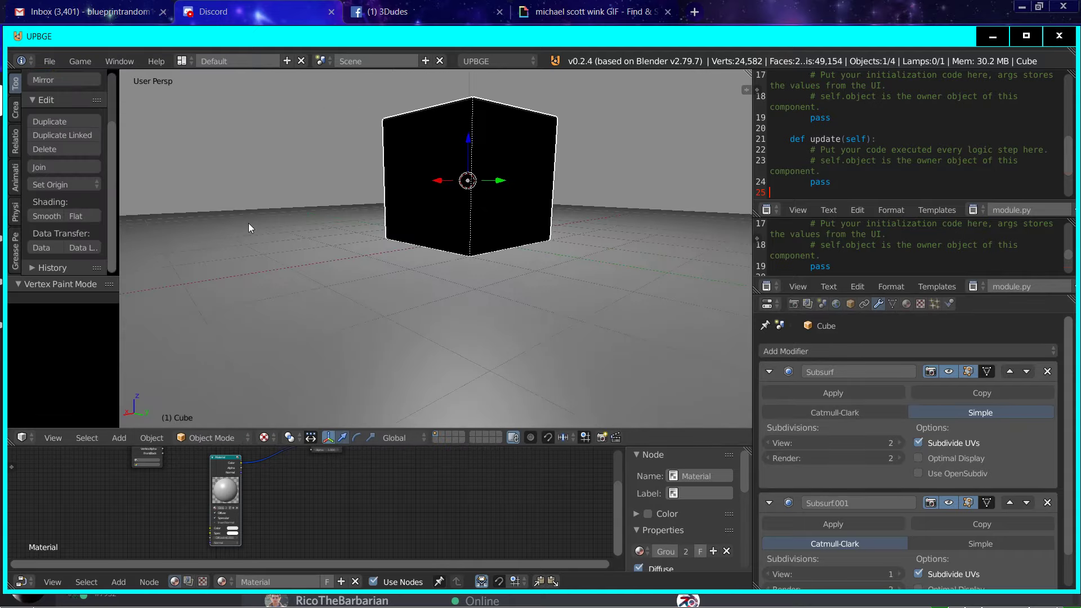
{"action": "left_click", "coordinate": [1048, 372]}
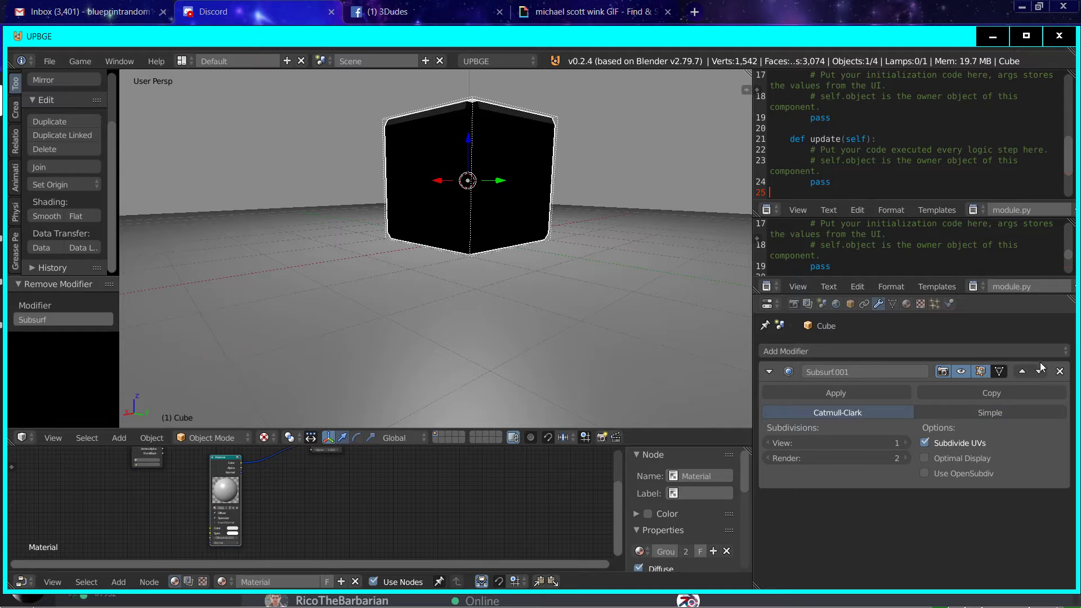
{"action": "left_click", "coordinate": [1059, 372]}
Step: Add a Subdivision Surface modifier of type Simple to the cube again and copy it
{"action": "left_click", "coordinate": [908, 350]}
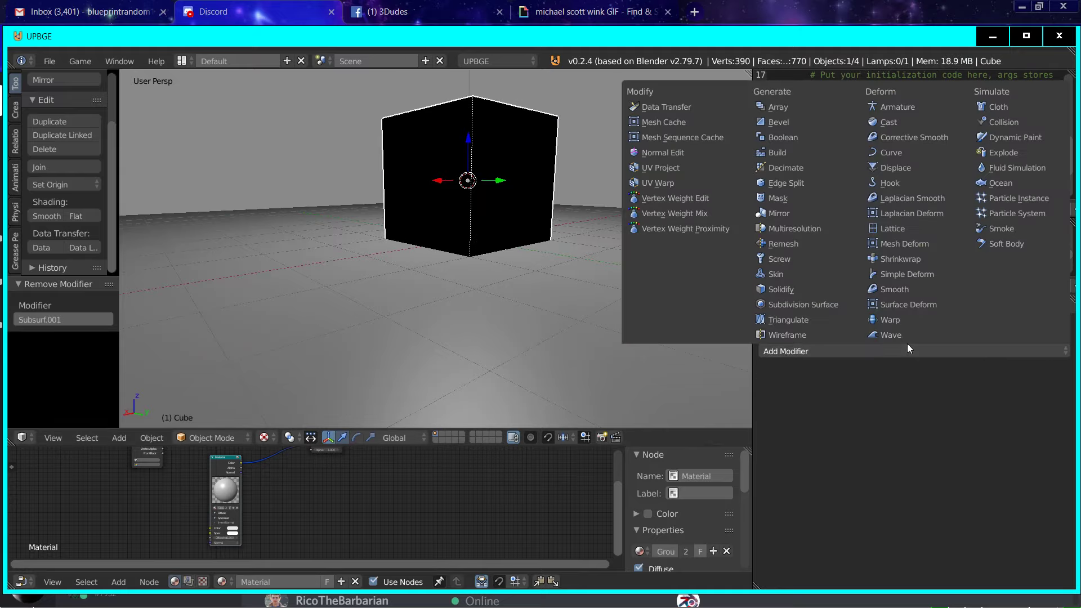
{"action": "left_click", "coordinate": [785, 305]}
{"action": "left_click", "coordinate": [990, 413]}
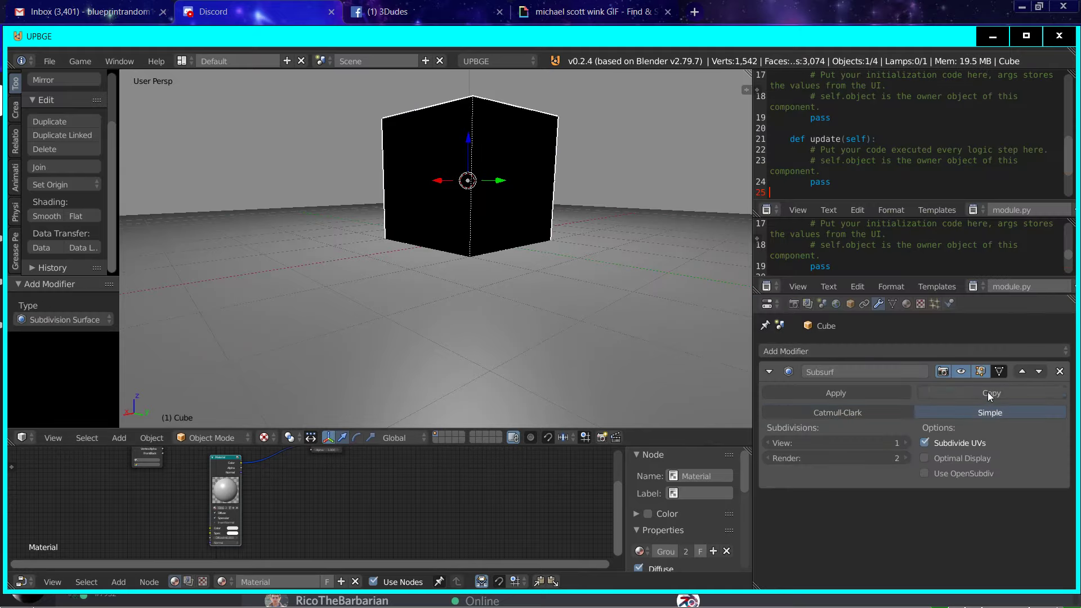
{"action": "left_click", "coordinate": [988, 392]}
Step: Set the copied modifier's type to Catmull-Clark and the first modifier's view level to 2
{"action": "left_click", "coordinate": [890, 543]}
{"action": "left_click", "coordinate": [901, 443]}
{"action": "middle_click_drag", "start_coordinate": [553, 188], "coordinate": [655, 345]}
{"action": "scroll", "coordinate": [878, 551], "scroll_direction": "down", "scroll_amount": 2}
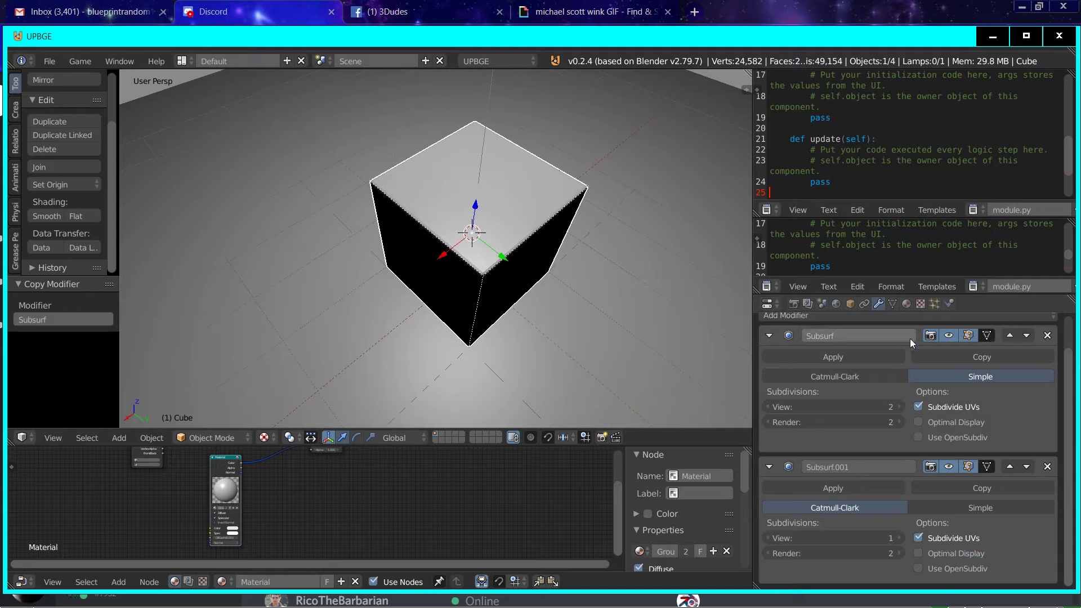
{"action": "middle_click_drag", "start_coordinate": [600, 260], "coordinate": [520, 219]}
{"action": "scroll", "coordinate": [441, 509], "scroll_direction": "down", "scroll_amount": 3}
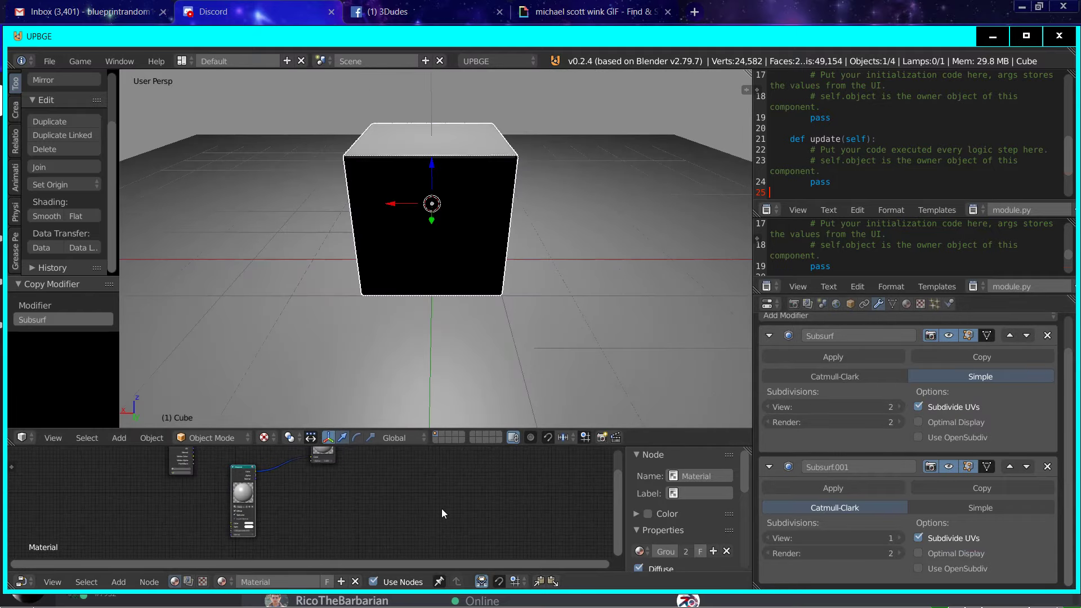
Step: Compare the cube with the first subdivision modifier hidden and set to Catmull-Clark, restoring its display and Simple type
{"action": "left_click", "coordinate": [959, 336]}
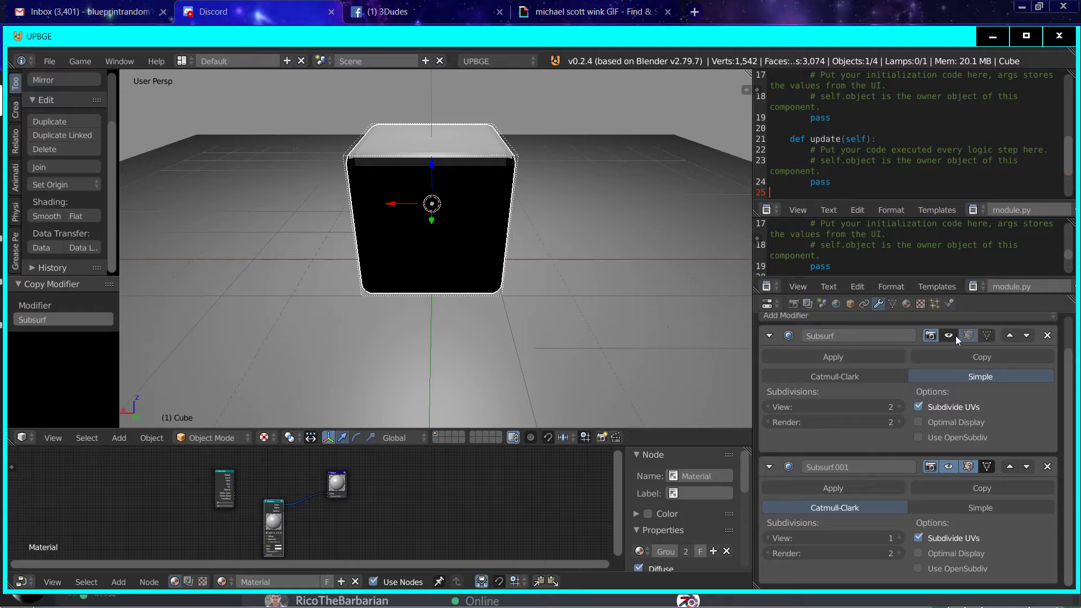
{"action": "left_click", "coordinate": [955, 336]}
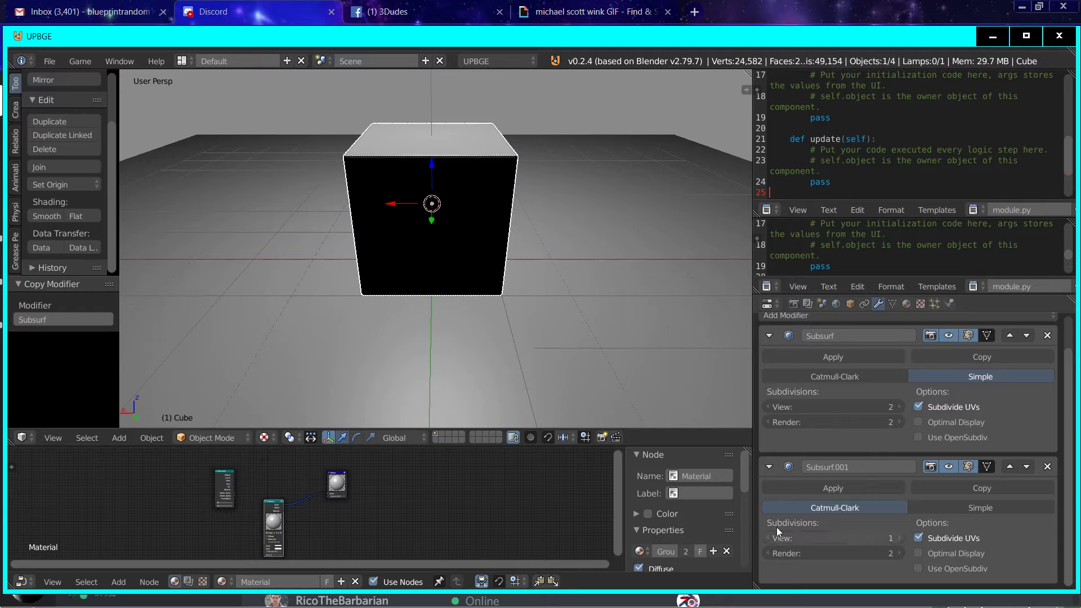
{"action": "middle_click_drag", "start_coordinate": [436, 211], "coordinate": [498, 168]}
{"action": "left_click", "coordinate": [889, 377]}
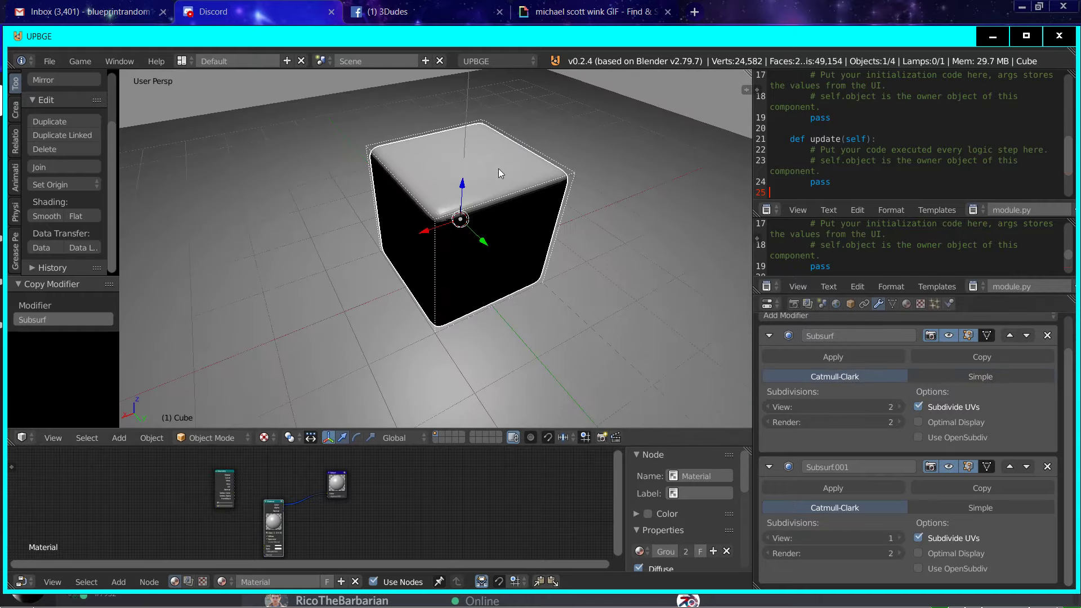
{"action": "left_click", "coordinate": [941, 375]}
Step: Set the first subdivision modifier's view and render levels to 1 and apply smooth shading to the cube
{"action": "left_click", "coordinate": [768, 407]}
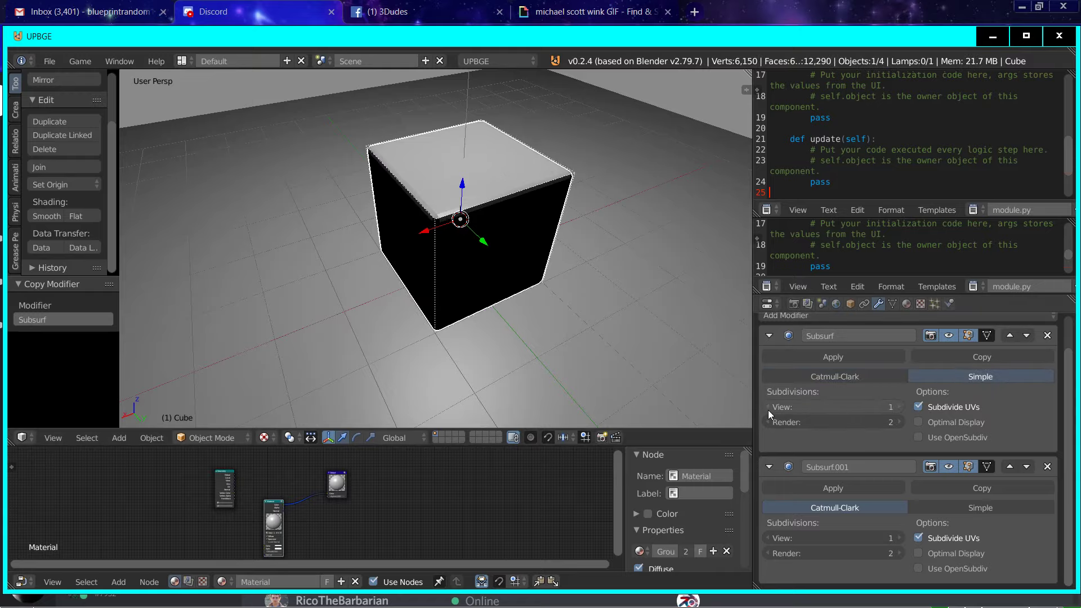
{"action": "left_click", "coordinate": [769, 422]}
{"action": "middle_click_drag", "start_coordinate": [439, 237], "coordinate": [612, 244]}
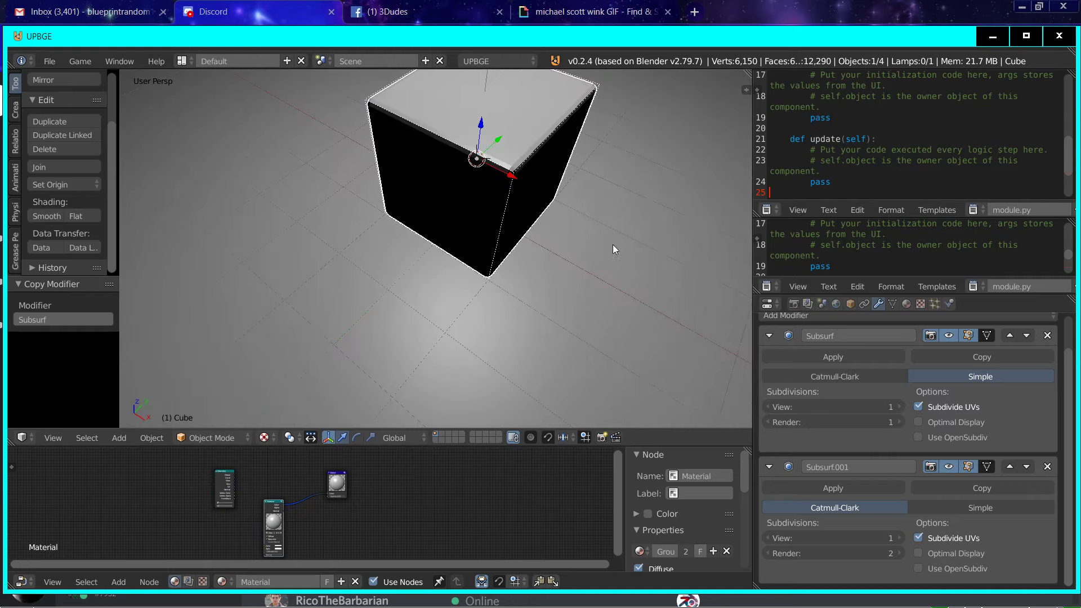
{"action": "left_click", "coordinate": [47, 216]}
Step: Select the point lamp above the cube and move it about -3.59 along the global X axis
{"action": "middle_click_drag", "start_coordinate": [394, 264], "coordinate": [420, 201]}
{"action": "scroll", "coordinate": [366, 221], "scroll_direction": "down", "scroll_amount": 5}
{"action": "right_click", "coordinate": [423, 213]}
{"action": "key", "text": "g"}
{"action": "key", "text": "x"}
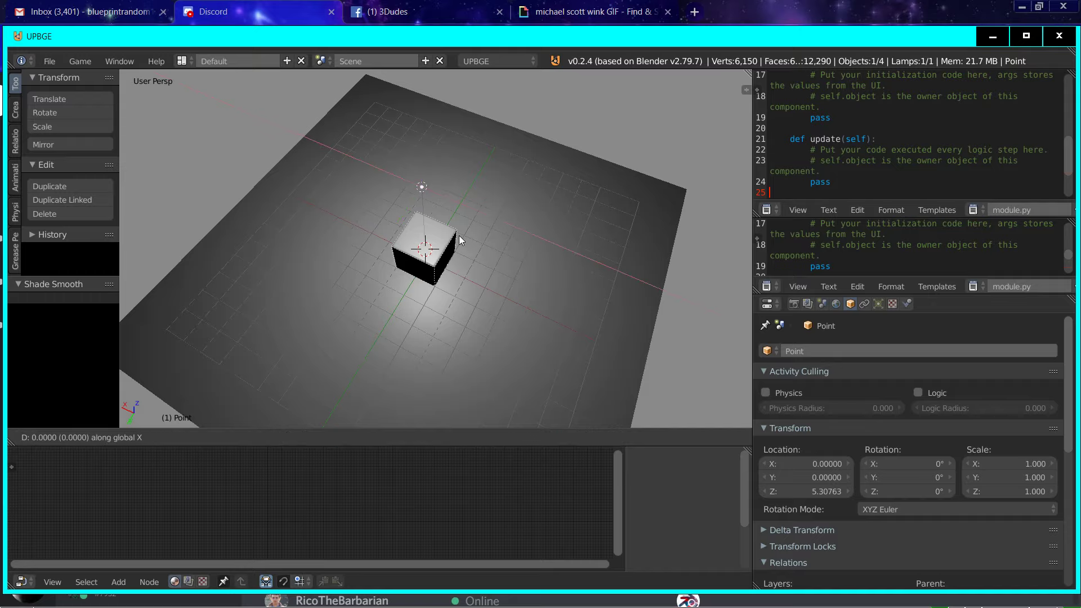
{"action": "left_click", "coordinate": [562, 269]}
{"action": "middle_click_drag", "start_coordinate": [561, 267], "coordinate": [381, 243]}
{"action": "scroll", "coordinate": [539, 237], "scroll_direction": "up", "scroll_amount": 5}
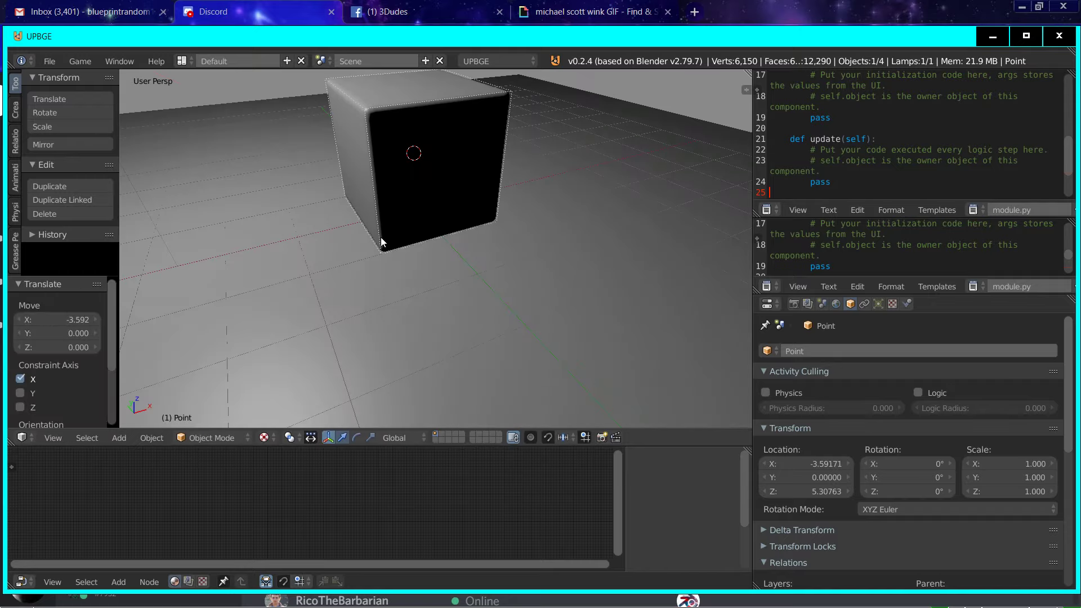
{"action": "key", "text": "g"}
{"action": "key", "text": "y"}
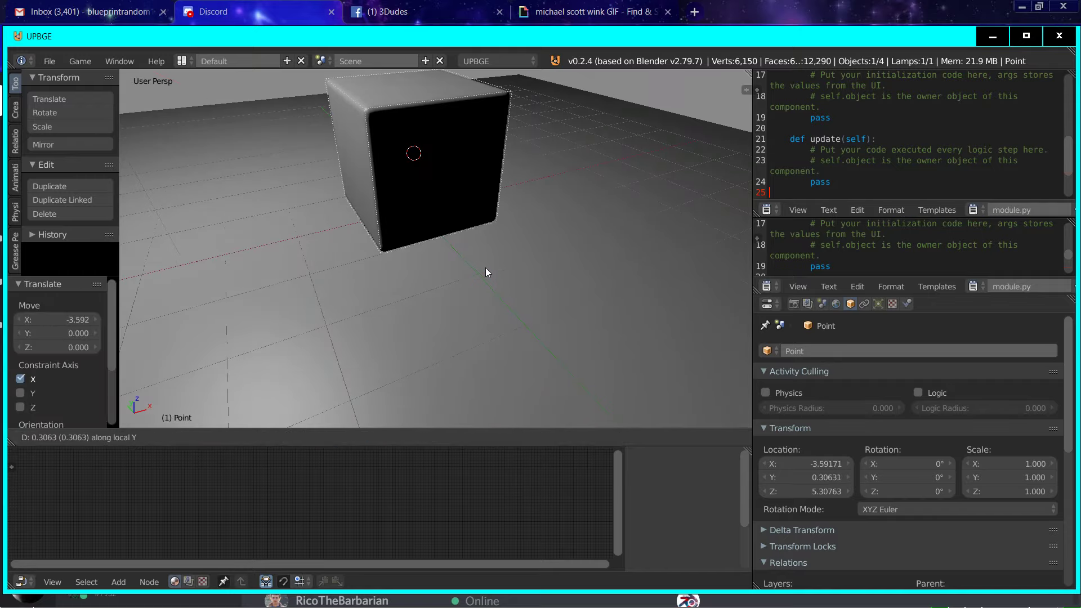
{"action": "key", "text": "y"}
{"action": "right_click", "coordinate": [489, 275]}
{"action": "scroll", "coordinate": [487, 262], "scroll_direction": "down", "scroll_amount": 6}
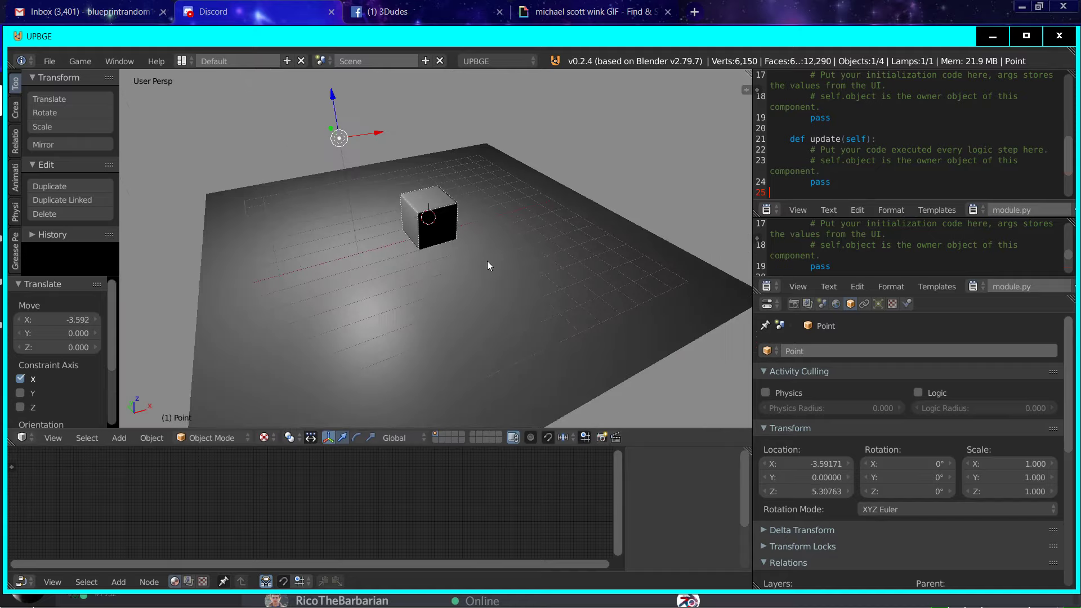
Step: Move the point lamp in the negative direction along the global Y axis and deselect it
{"action": "key", "text": "g"}
{"action": "key", "text": "y"}
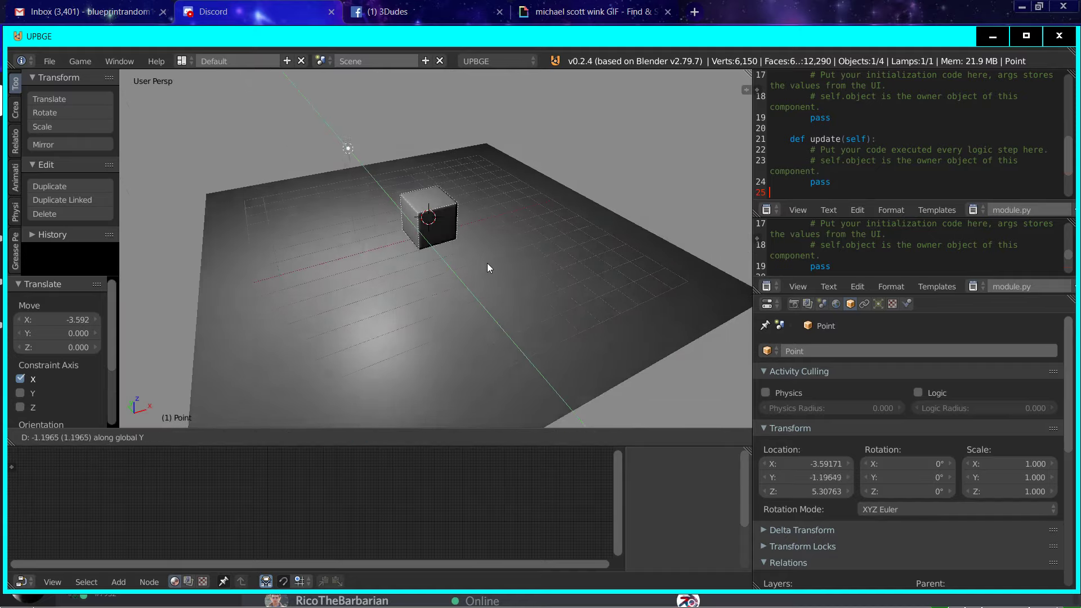
{"action": "left_click", "coordinate": [513, 304]}
{"action": "scroll", "coordinate": [492, 291], "scroll_direction": "up", "scroll_amount": 3}
{"action": "scroll", "coordinate": [492, 290], "scroll_direction": "up", "scroll_amount": 1}
{"action": "key", "text": "a"}
{"action": "scroll", "coordinate": [485, 280], "scroll_direction": "up", "scroll_amount": 4}
{"action": "middle_click_drag", "start_coordinate": [486, 281], "coordinate": [502, 211]}
{"action": "scroll", "coordinate": [530, 295], "scroll_direction": "down", "scroll_amount": 2}
Step: Select the cube and turn on Only Render in the 3D view's display settings
{"action": "right_click", "coordinate": [462, 191]}
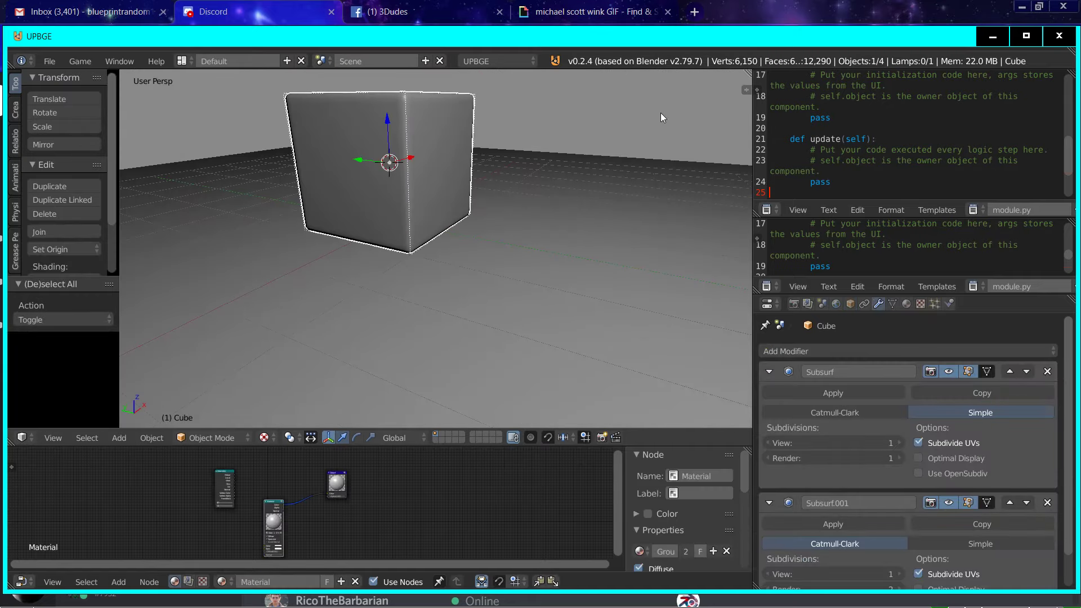
{"action": "left_click", "coordinate": [746, 89]}
{"action": "scroll", "coordinate": [691, 249], "scroll_direction": "down", "scroll_amount": 7}
{"action": "scroll", "coordinate": [691, 249], "scroll_direction": "down", "scroll_amount": 10}
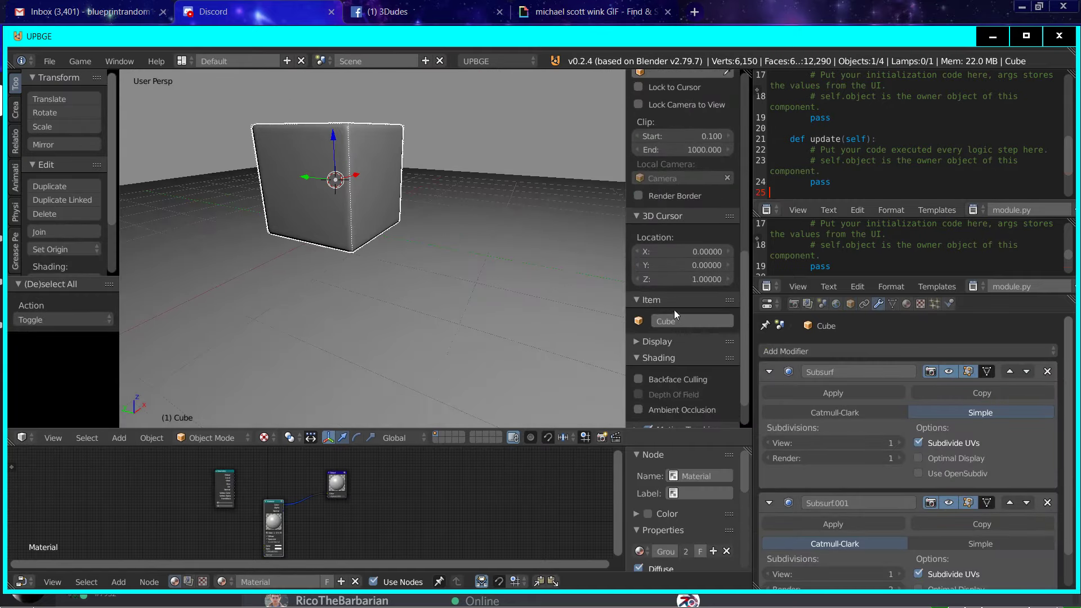
{"action": "left_click", "coordinate": [653, 298]}
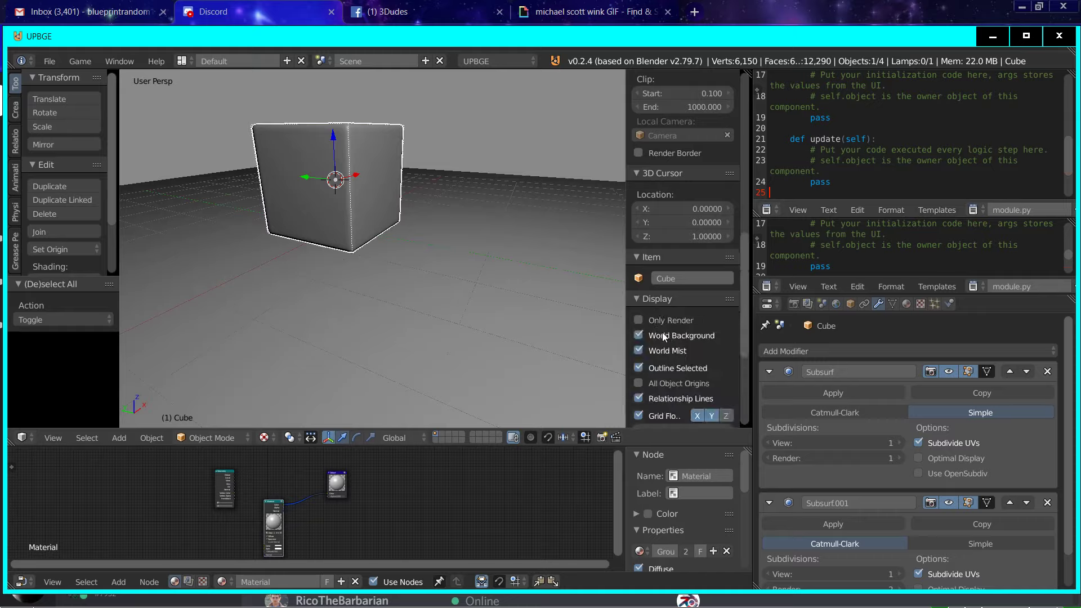
{"action": "left_click", "coordinate": [658, 319]}
{"action": "middle_click_drag", "start_coordinate": [439, 185], "coordinate": [414, 195]}
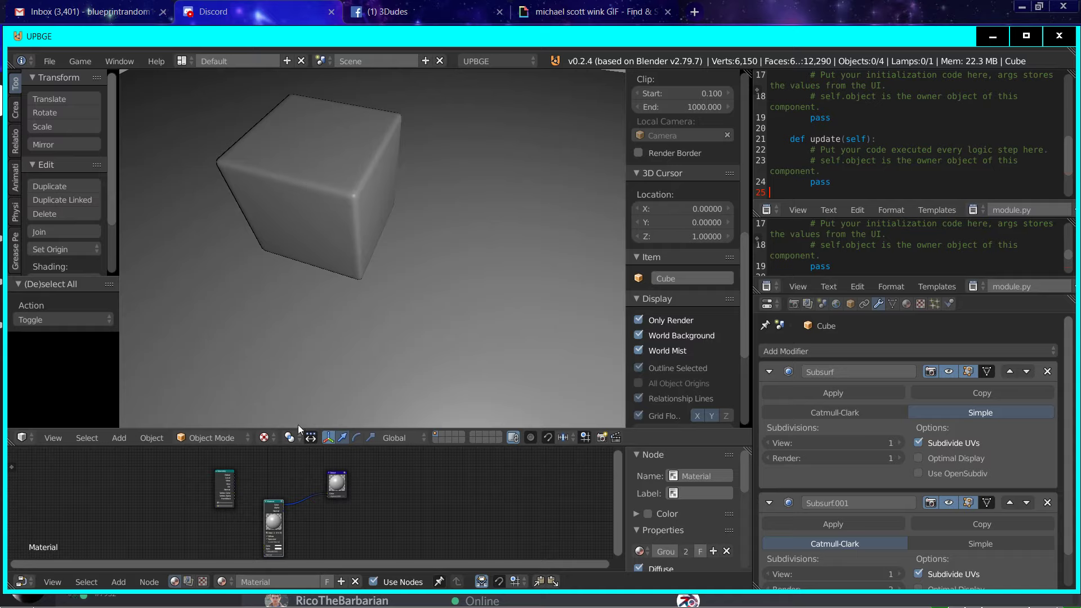
Step: Enlarge the node editor area and reposition the Geometry node
{"action": "left_click_drag", "start_coordinate": [305, 446], "coordinate": [341, 276]}
{"action": "scroll", "coordinate": [344, 333], "scroll_direction": "up", "scroll_amount": 3}
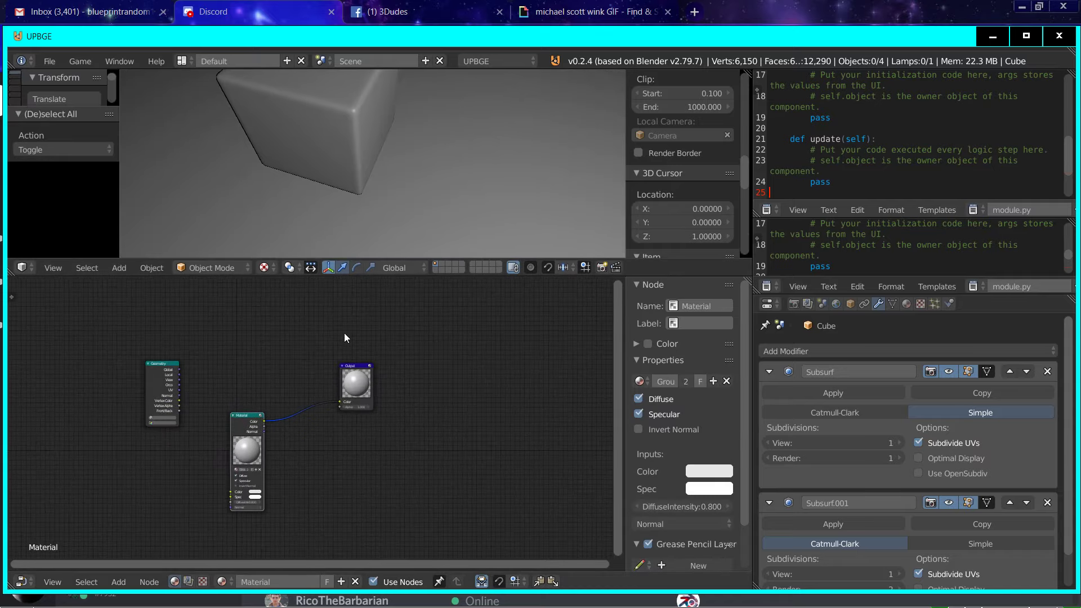
{"action": "scroll", "coordinate": [345, 334], "scroll_direction": "up", "scroll_amount": 3}
{"action": "left_click_drag", "start_coordinate": [41, 365], "coordinate": [100, 357]}
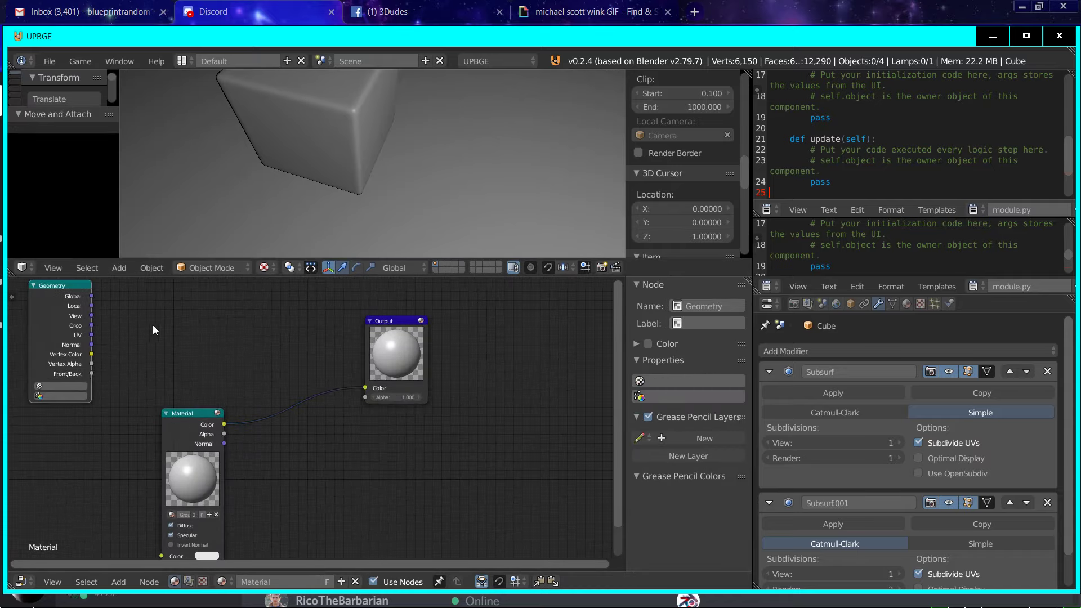
Step: Add a Separate RGB node beside the Geometry node and link Vertex Color to its Image input
{"action": "left_click", "coordinate": [189, 269]}
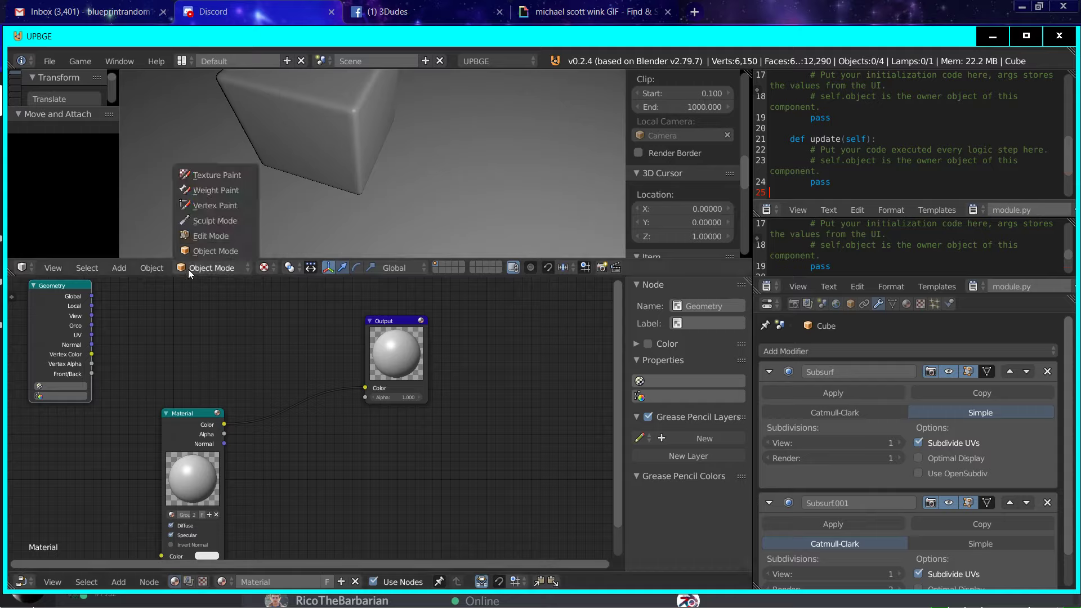
{"action": "left_click", "coordinate": [119, 583]}
{"action": "mouse_move", "coordinate": [150, 483]}
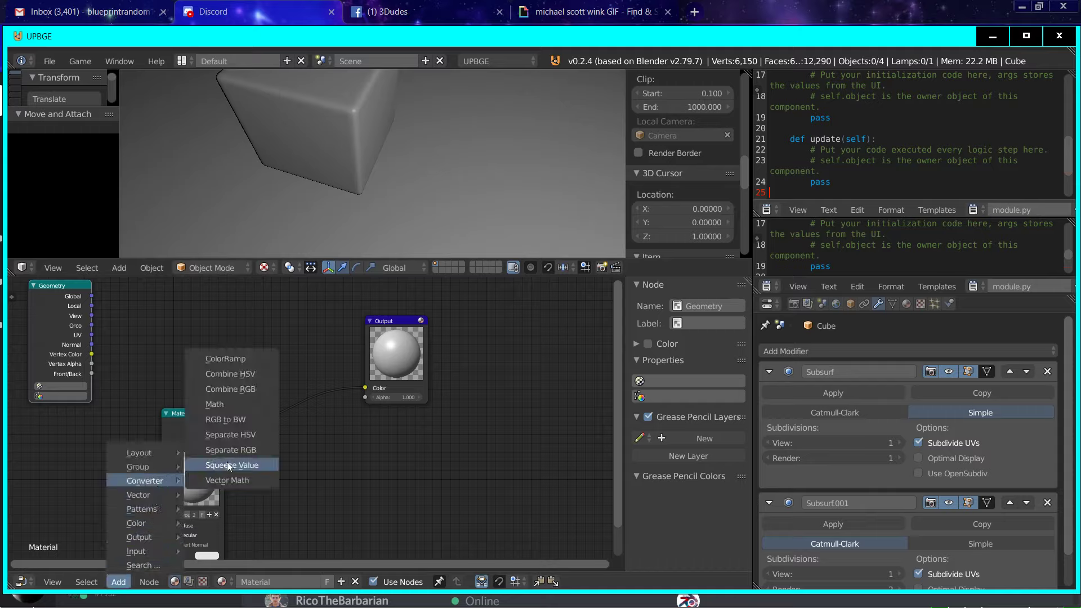
{"action": "left_click", "coordinate": [237, 450]}
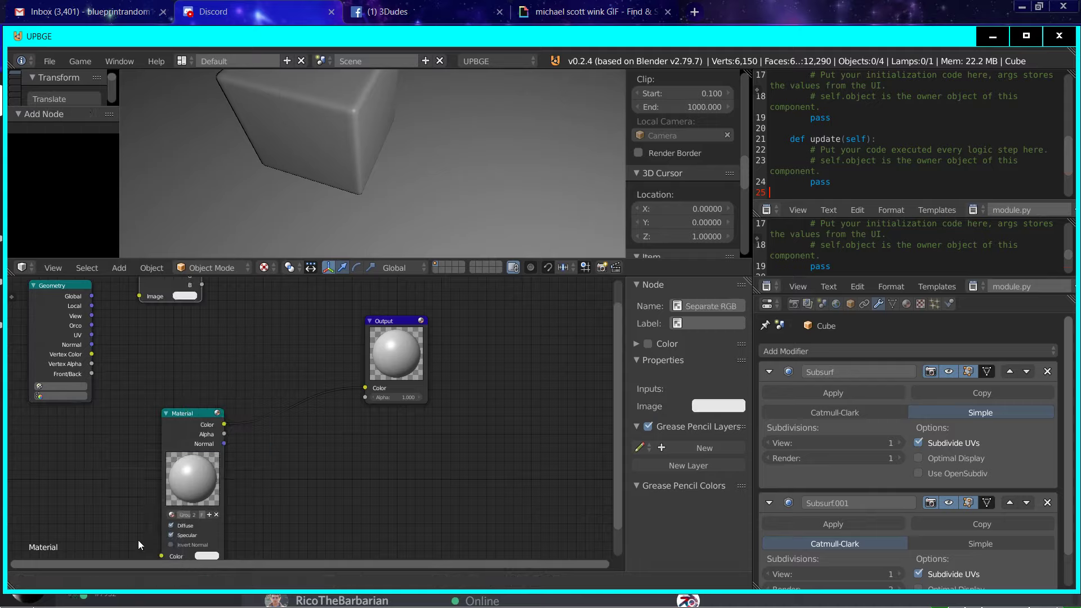
{"action": "left_click_drag", "start_coordinate": [159, 352], "coordinate": [92, 355]}
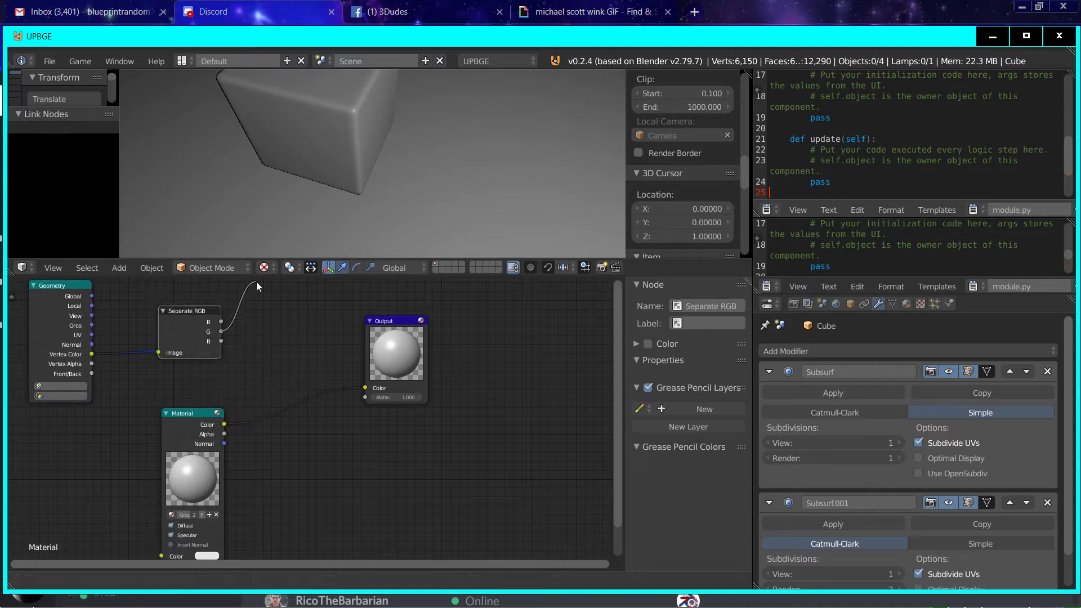
Step: Insert a Mix node between the Material and Output nodes and link Separate RGB's G output to its Fac
{"action": "left_click", "coordinate": [121, 581]}
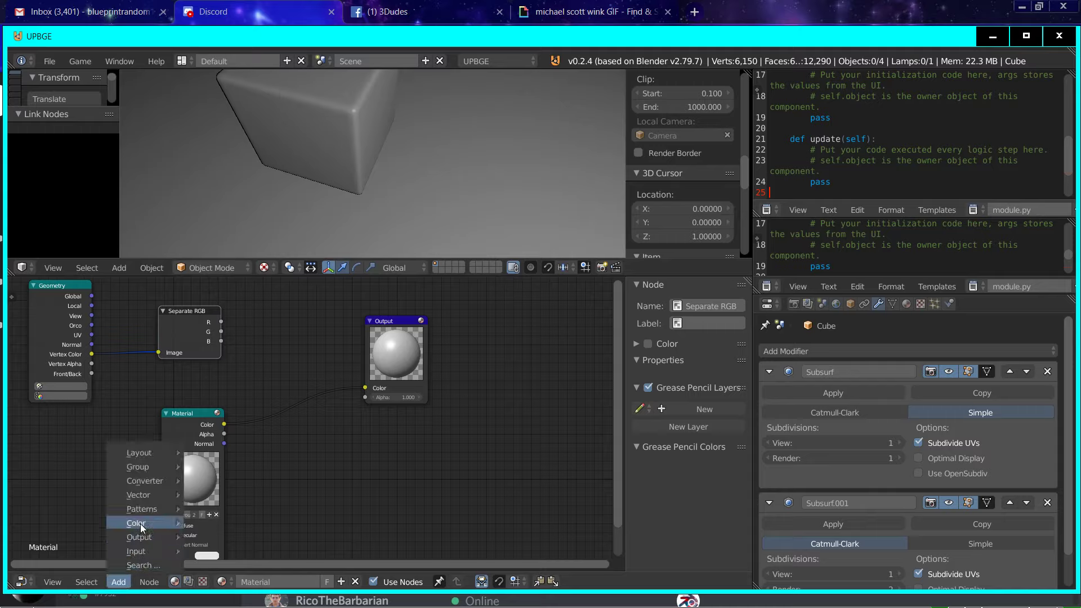
{"action": "mouse_move", "coordinate": [141, 524]}
{"action": "left_click", "coordinate": [222, 509]}
{"action": "left_click", "coordinate": [278, 390]}
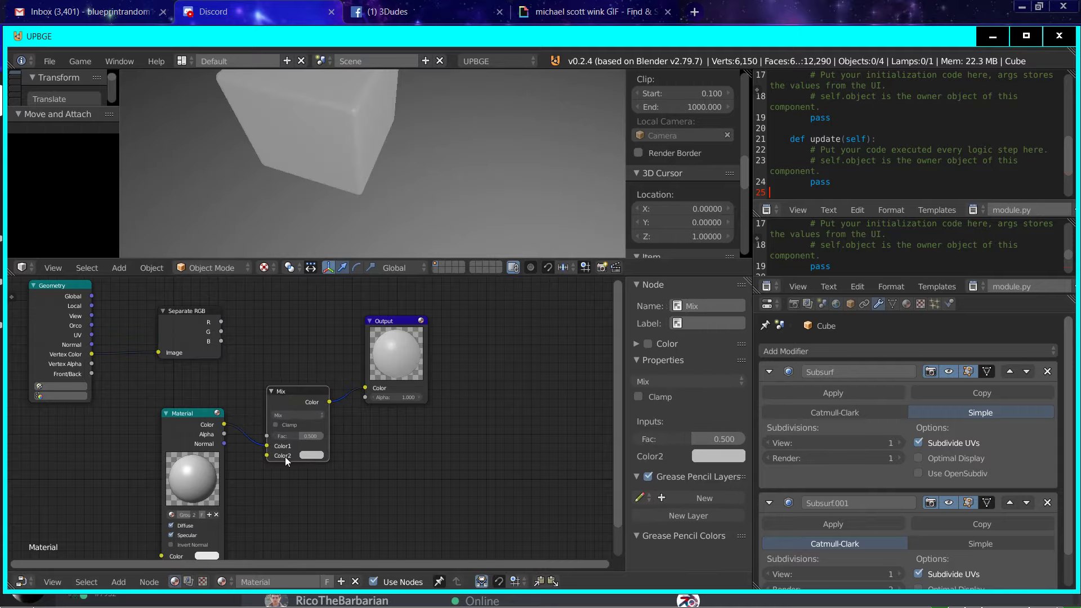
{"action": "left_click_drag", "start_coordinate": [267, 435], "coordinate": [221, 331]}
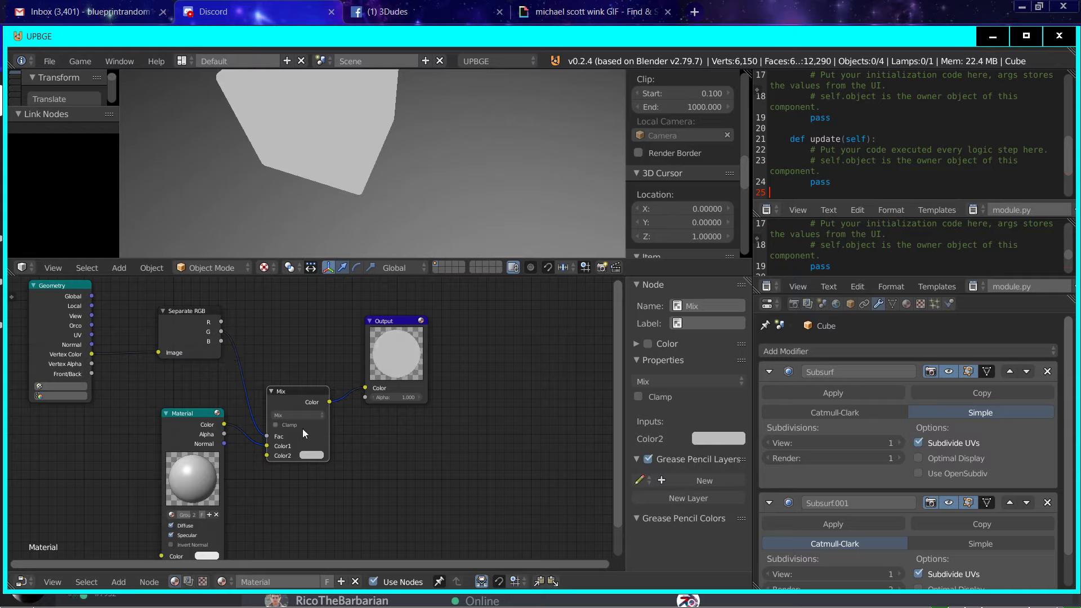
Step: Set the Mix node's Color2 to green
{"action": "scroll", "coordinate": [325, 390], "scroll_direction": "up", "scroll_amount": 1}
{"action": "left_click_drag", "start_coordinate": [325, 391], "coordinate": [334, 367]}
{"action": "left_click", "coordinate": [319, 438]}
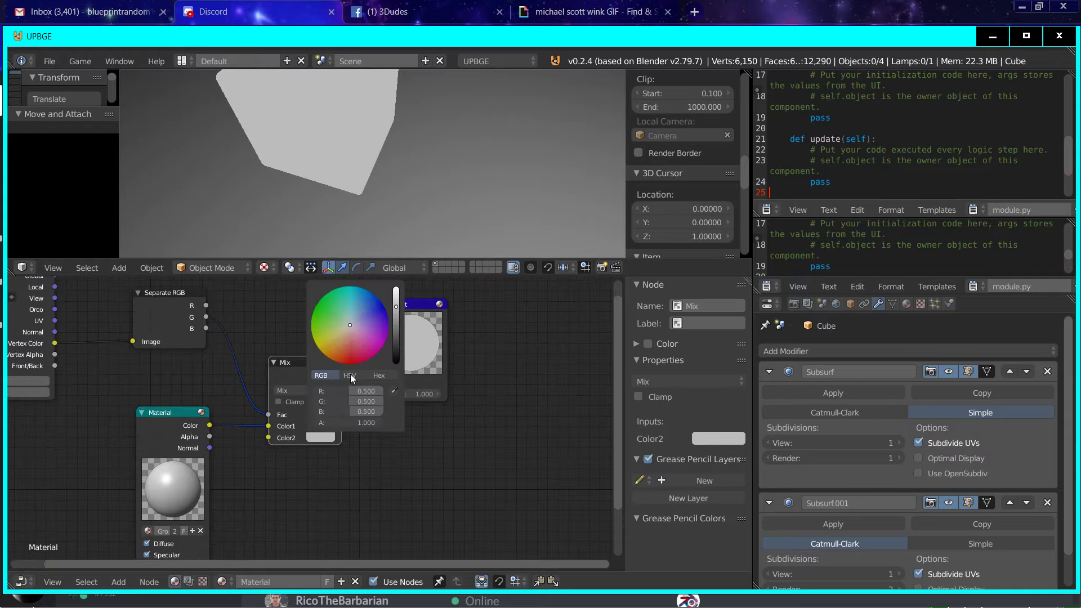
{"action": "left_click", "coordinate": [316, 307]}
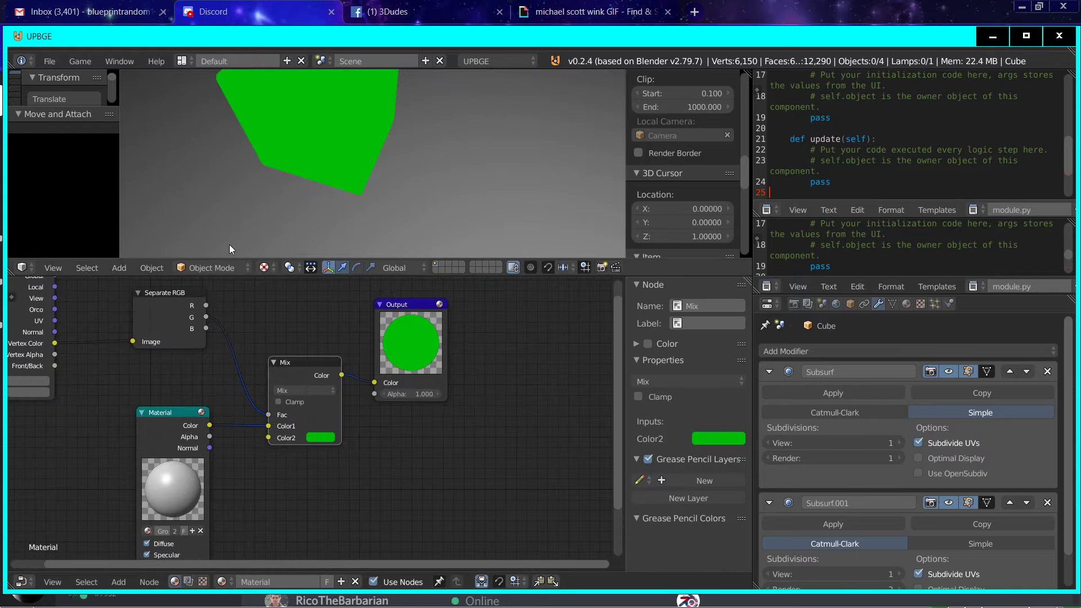
Step: Delete the Separate RGB node from the material's node tree
{"action": "scroll", "coordinate": [393, 100], "scroll_direction": "down", "scroll_amount": 3}
{"action": "scroll", "coordinate": [366, 178], "scroll_direction": "up", "scroll_amount": 1}
{"action": "middle_click_drag", "start_coordinate": [212, 365], "coordinate": [217, 451]}
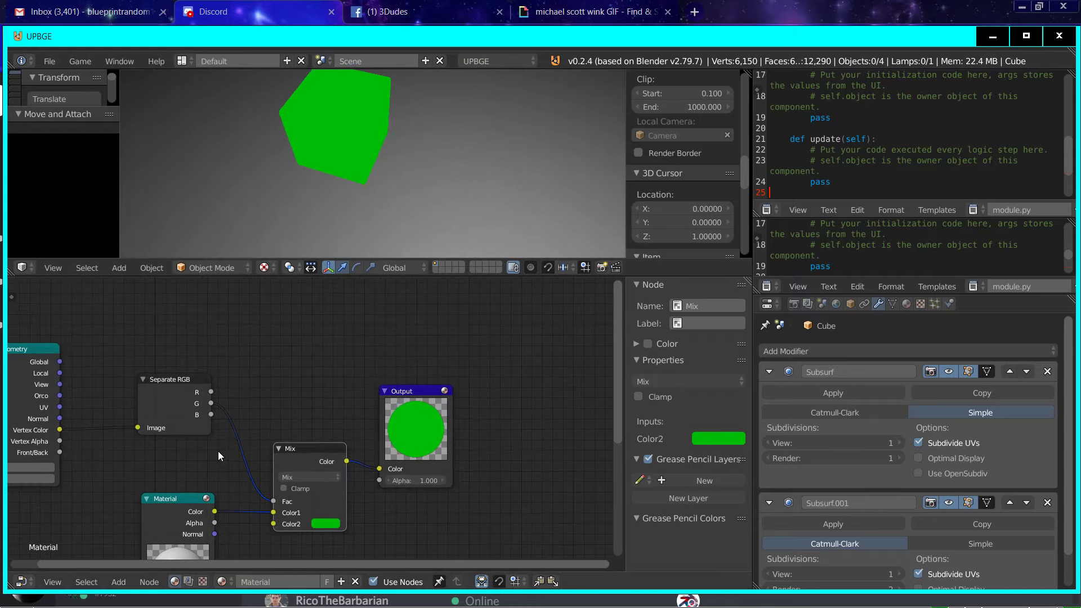
{"action": "left_click_drag", "start_coordinate": [155, 388], "coordinate": [95, 383]}
{"action": "left_click", "coordinate": [118, 582]}
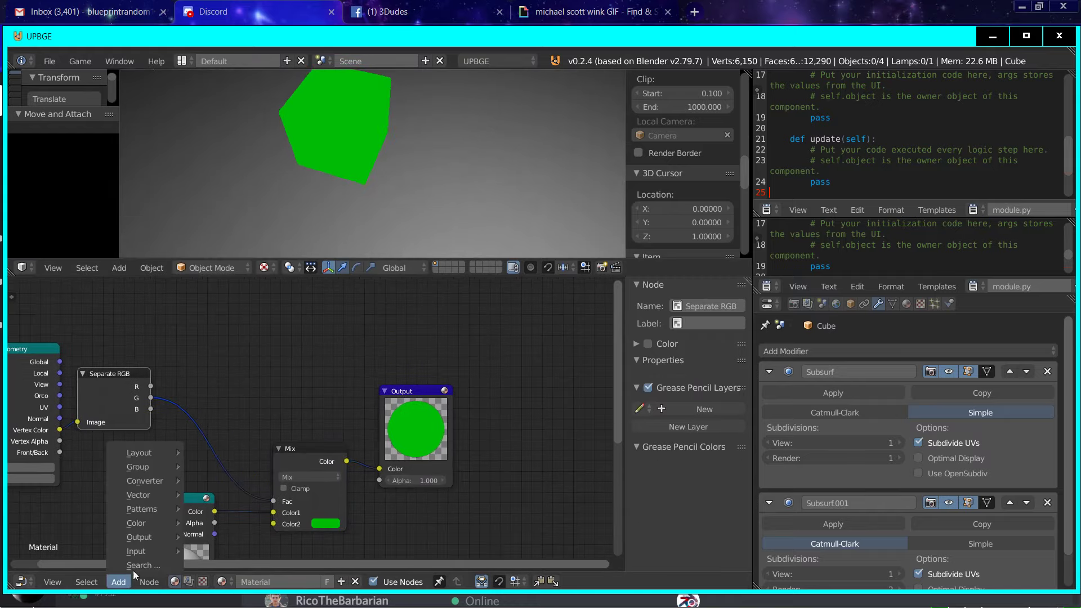
{"action": "mouse_move", "coordinate": [158, 480]}
{"action": "left_click", "coordinate": [99, 408]}
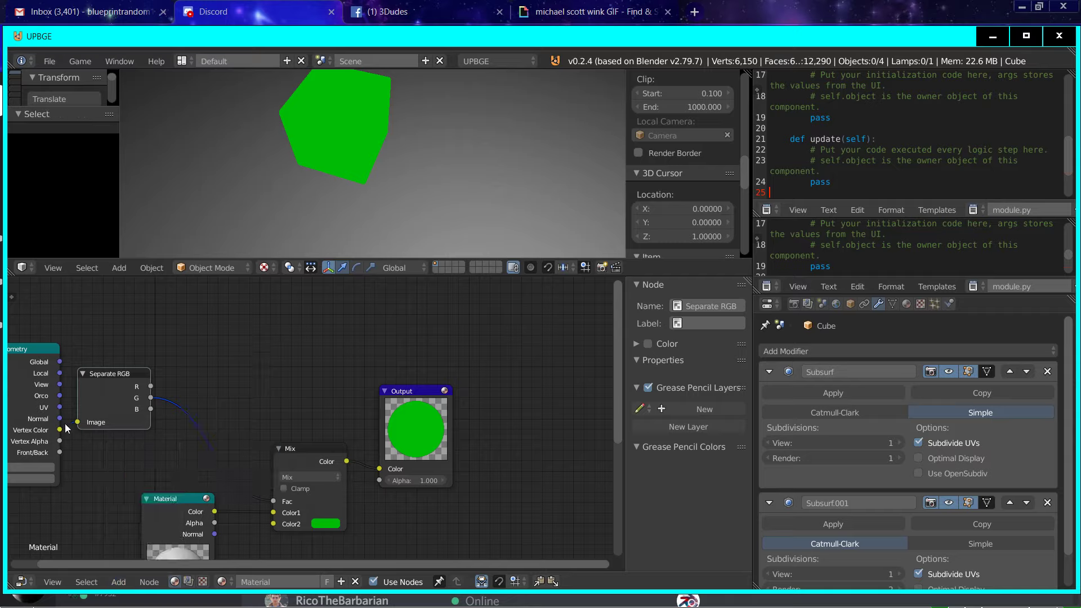
{"action": "key", "text": "x"}
Step: Add a Vector Math node beside the Geometry node and link Vertex Color to its first Vector input
{"action": "left_click", "coordinate": [119, 582]}
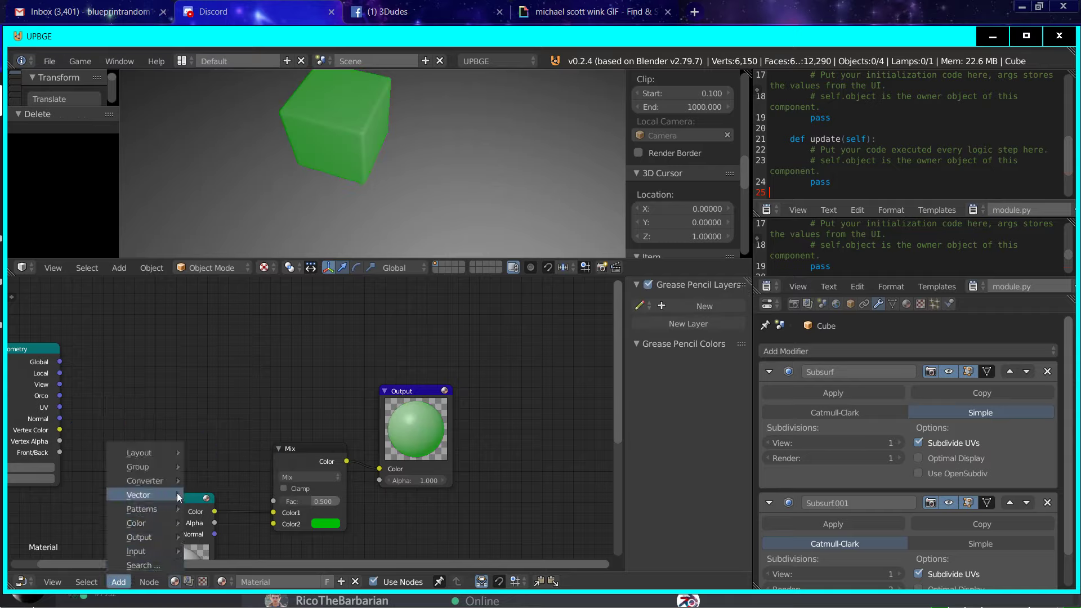
{"action": "mouse_move", "coordinate": [157, 484]}
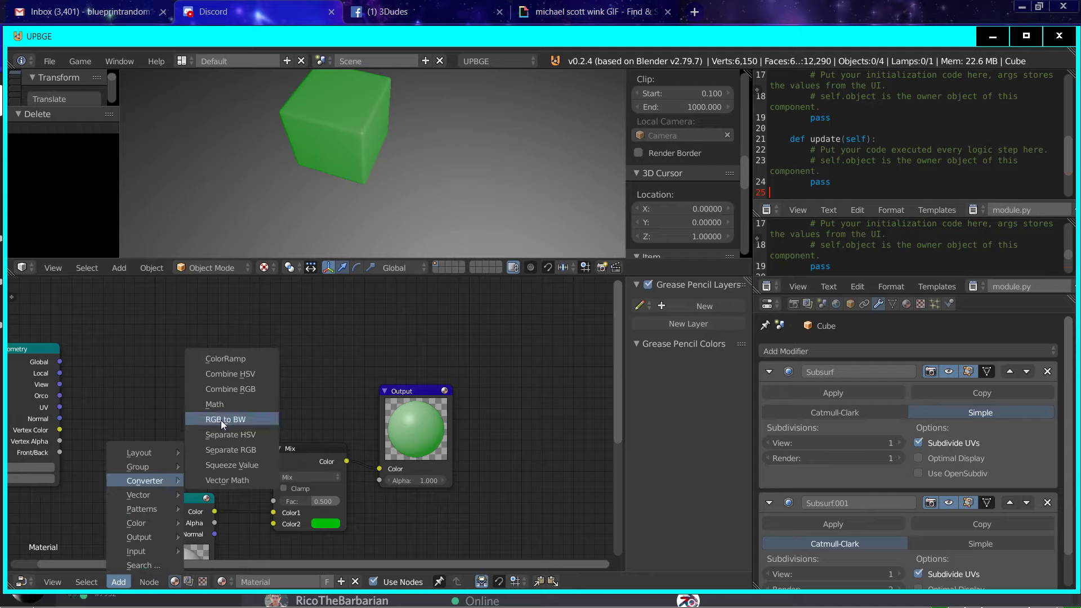
{"action": "left_click", "coordinate": [239, 477]}
{"action": "left_click", "coordinate": [148, 365]}
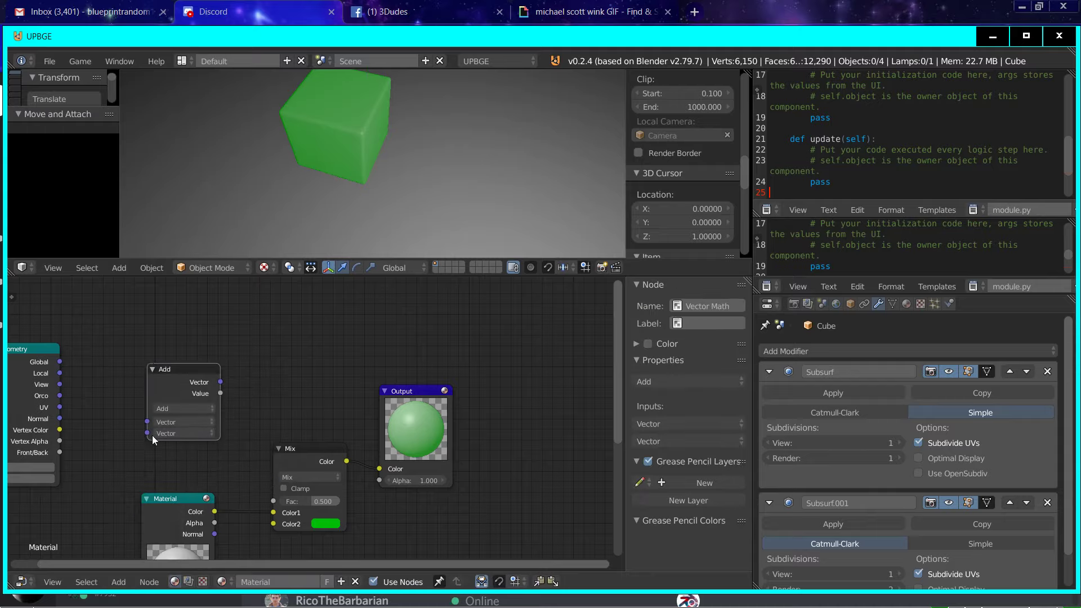
{"action": "left_click_drag", "start_coordinate": [148, 422], "coordinate": [129, 425]}
{"action": "left_click_drag", "start_coordinate": [60, 436], "coordinate": [59, 430]}
Step: Set the Vector Math node's second vector to 0, 1, 0
{"action": "left_click", "coordinate": [184, 433]}
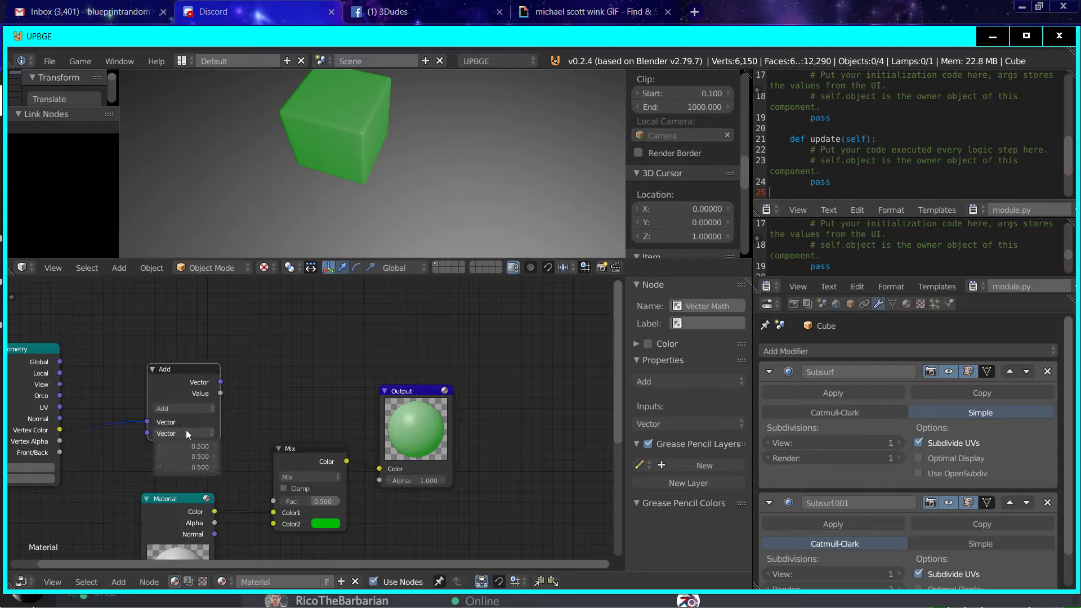
{"action": "left_click", "coordinate": [194, 449]}
{"action": "type", "text": "0"}
{"action": "key", "text": "Tab"}
{"action": "type", "text": "1"}
{"action": "key", "text": "Tab"}
{"action": "type", "text": "0"}
{"action": "key", "text": "Return"}
Step: Change the Vector Math operation to Subtract and link its Value output to the Mix node's Fac
{"action": "left_click", "coordinate": [186, 408]}
{"action": "left_click", "coordinate": [202, 385]}
{"action": "mouse_move", "coordinate": [221, 393]}
{"action": "left_mouse_down"}
{"action": "mouse_move", "coordinate": [276, 513]}
{"action": "mouse_move", "coordinate": [273, 502]}
{"action": "left_mouse_up"}
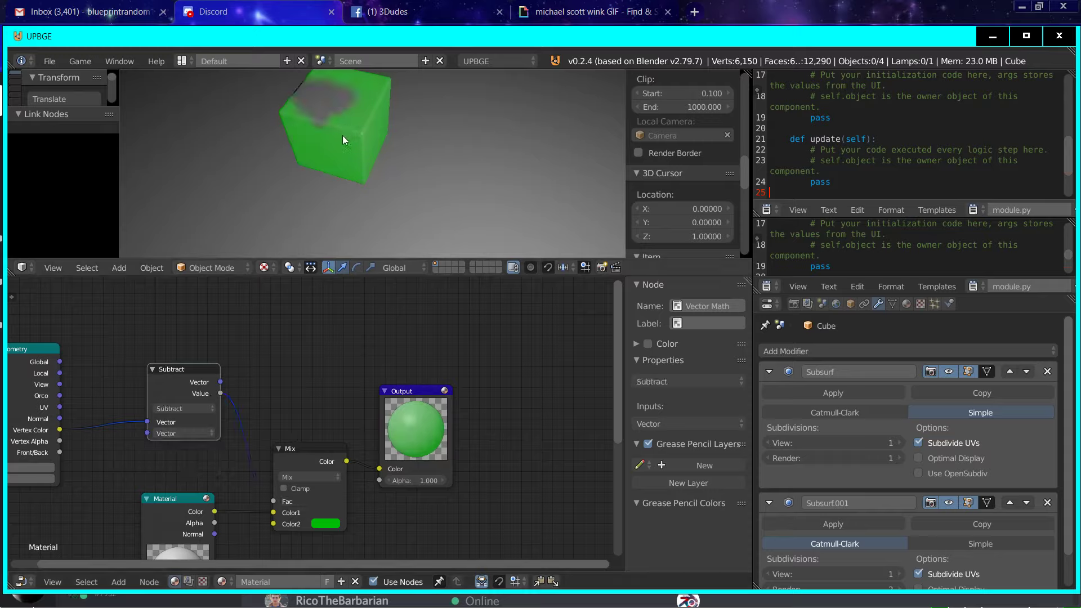
{"action": "scroll", "coordinate": [342, 135], "scroll_direction": "up", "scroll_amount": 3}
{"action": "middle_click_drag", "start_coordinate": [379, 147], "coordinate": [365, 177]}
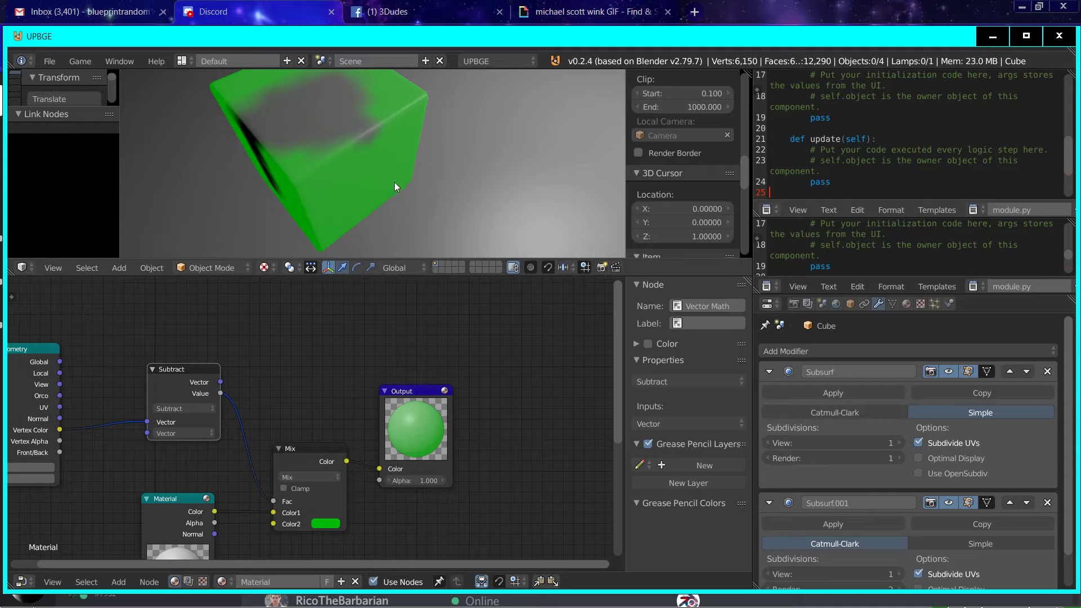
Step: Insert a Math node on the link between the Subtract and Mix nodes, making room by moving Subtract
{"action": "left_click_drag", "start_coordinate": [172, 384], "coordinate": [112, 393]}
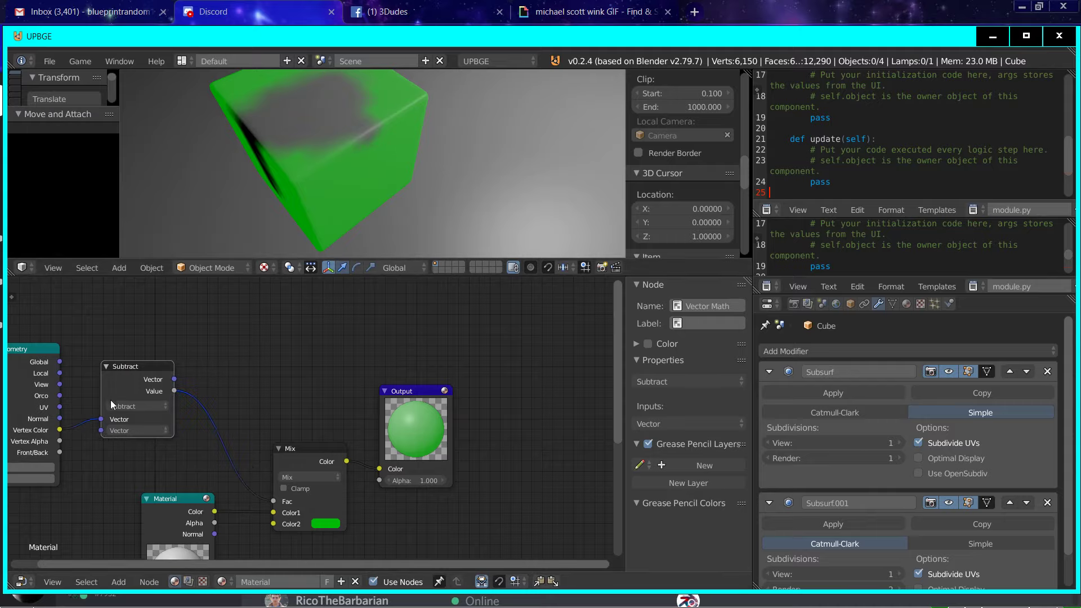
{"action": "left_click", "coordinate": [118, 581]}
{"action": "mouse_move", "coordinate": [163, 481]}
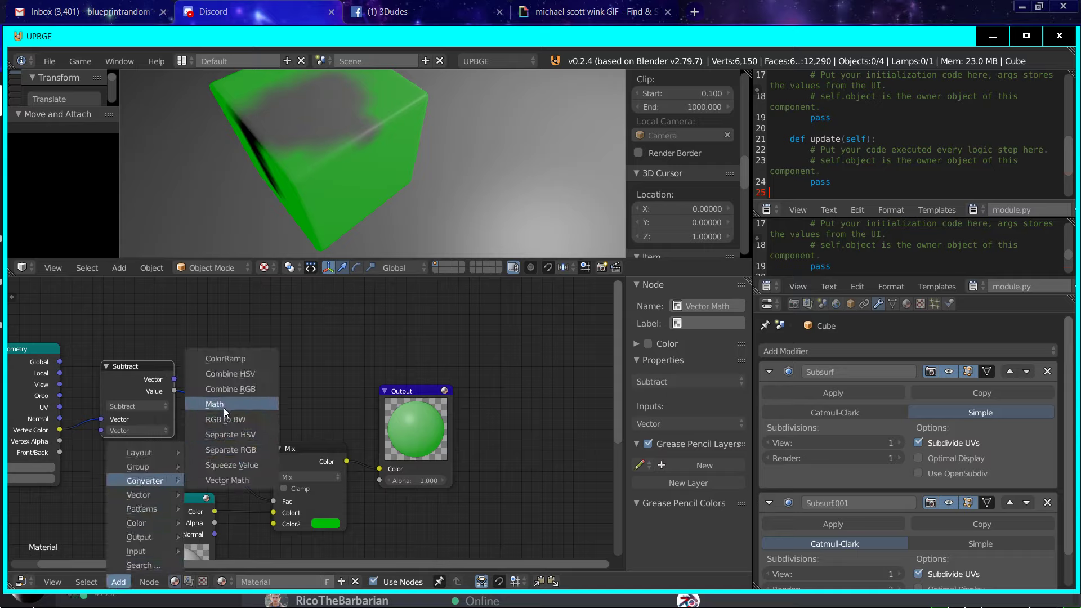
{"action": "left_click", "coordinate": [224, 405]}
{"action": "left_click", "coordinate": [220, 400]}
Step: Set the Math node's second value to 0.1, trying Greater Than before choosing Less Than as the operation
{"action": "left_click", "coordinate": [254, 433]}
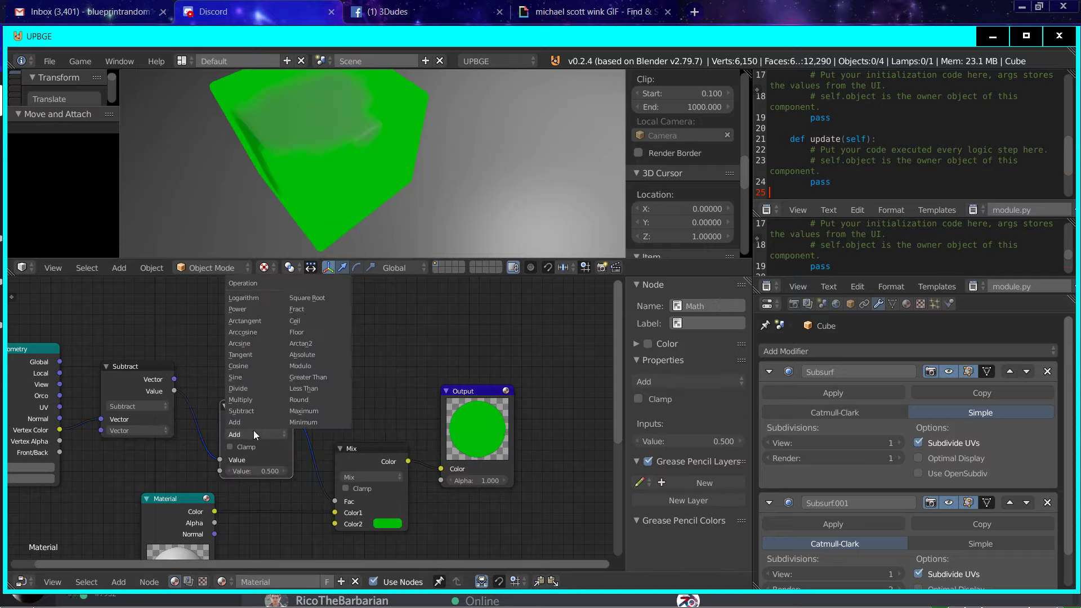
{"action": "left_click", "coordinate": [302, 377]}
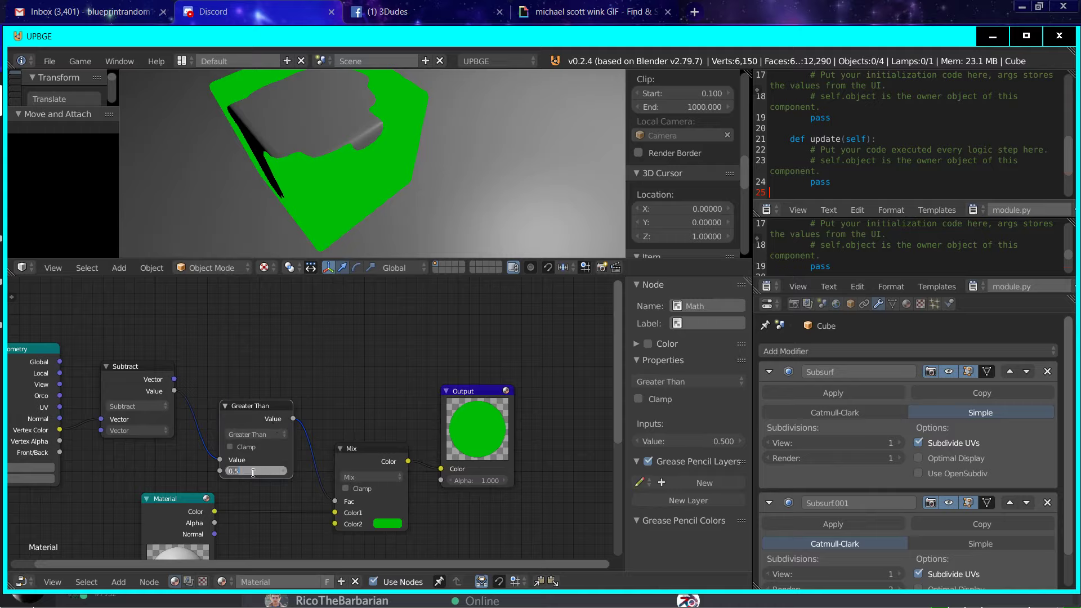
{"action": "key", "text": "BackSpace"}
{"action": "type", "text": "0.1"}
{"action": "key", "text": "Return"}
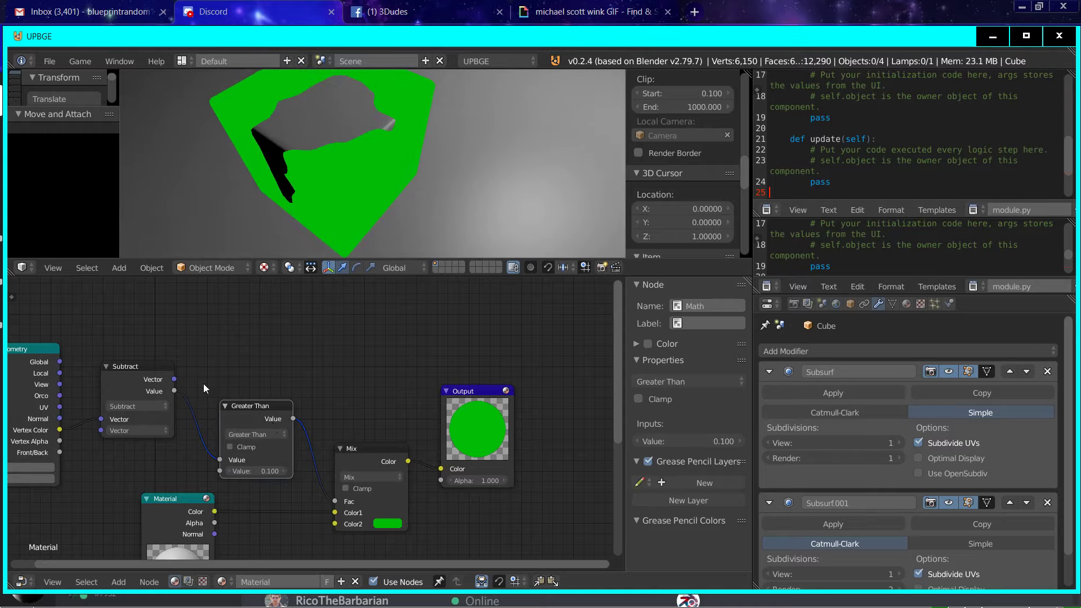
{"action": "left_click", "coordinate": [259, 432]}
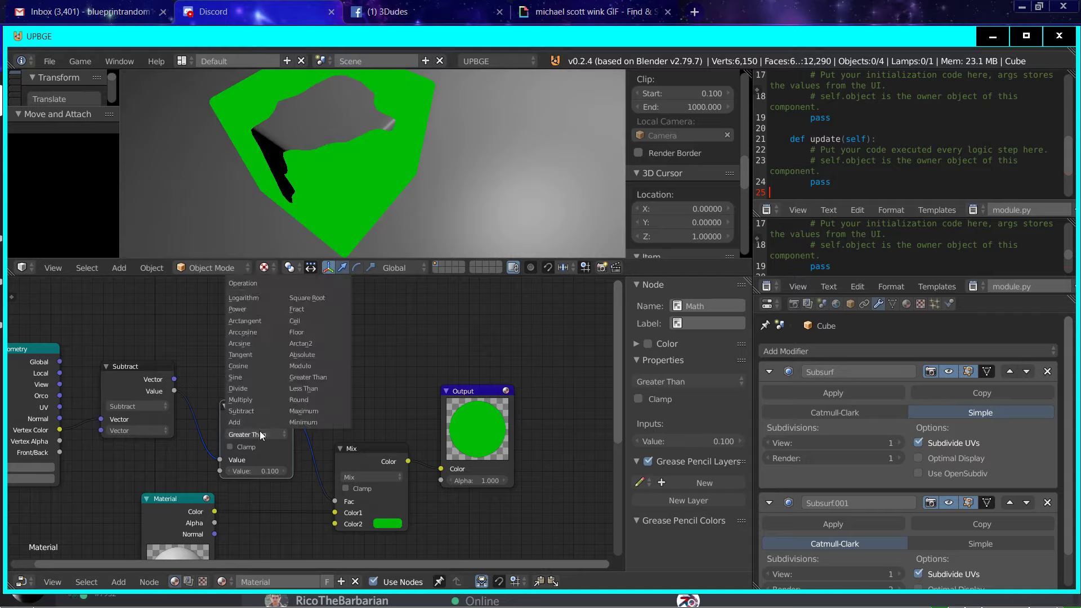
{"action": "left_click", "coordinate": [304, 388]}
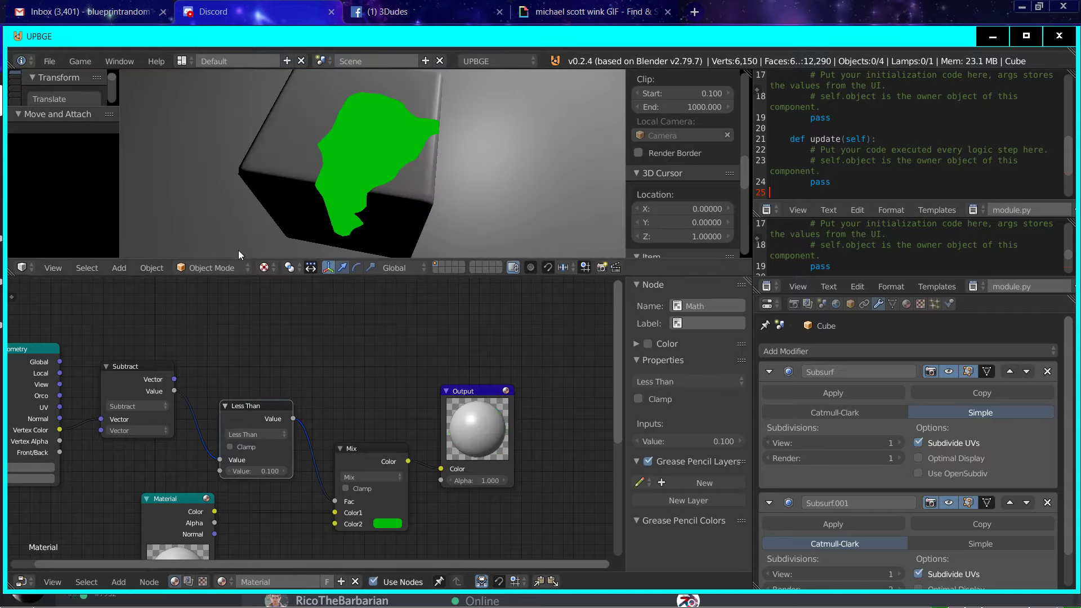
Step: Switch the cube to Vertex Paint mode and paint extra strokes across its top face and down a side
{"action": "left_click", "coordinate": [236, 268]}
{"action": "left_click", "coordinate": [234, 208]}
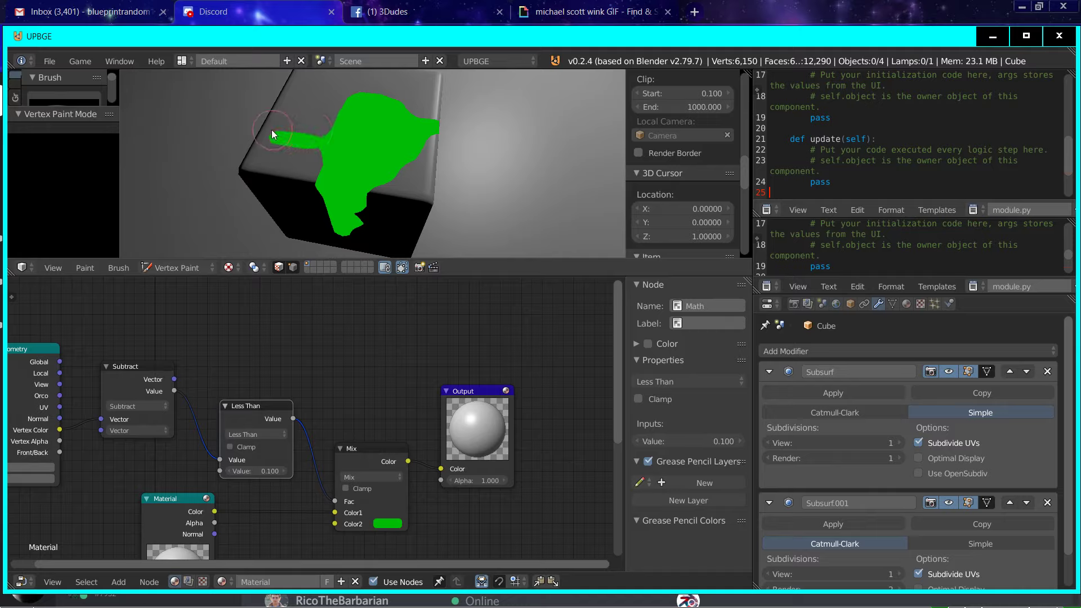
{"action": "mouse_move", "coordinate": [295, 73]}
{"action": "middle_mouse_down"}
{"action": "mouse_move", "coordinate": [313, 147]}
{"action": "mouse_move", "coordinate": [325, 141]}
{"action": "middle_mouse_up"}
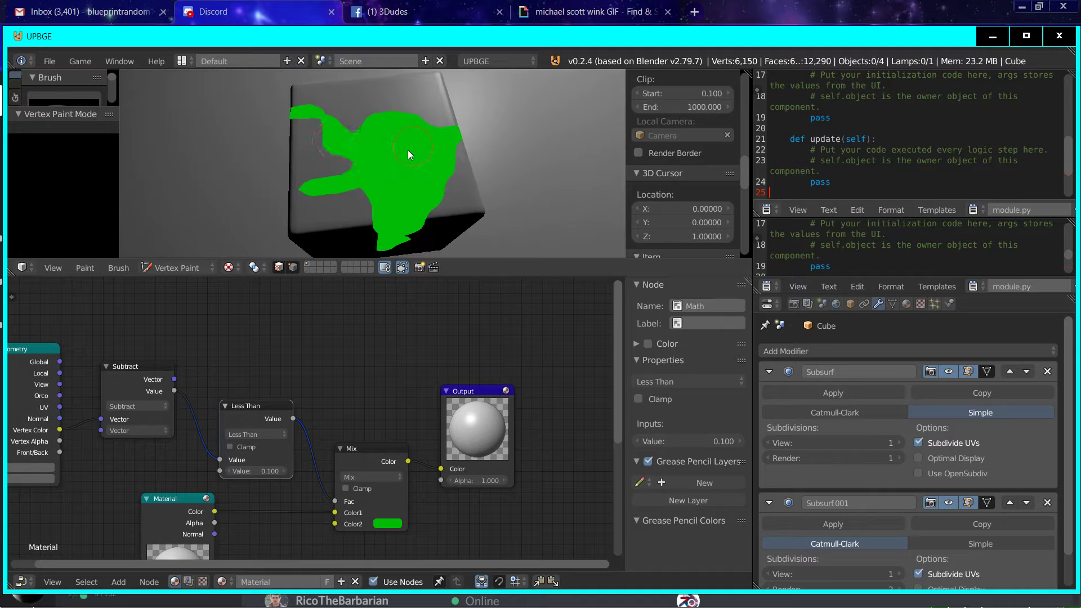
{"action": "middle_click_drag", "start_coordinate": [408, 150], "coordinate": [424, 126]}
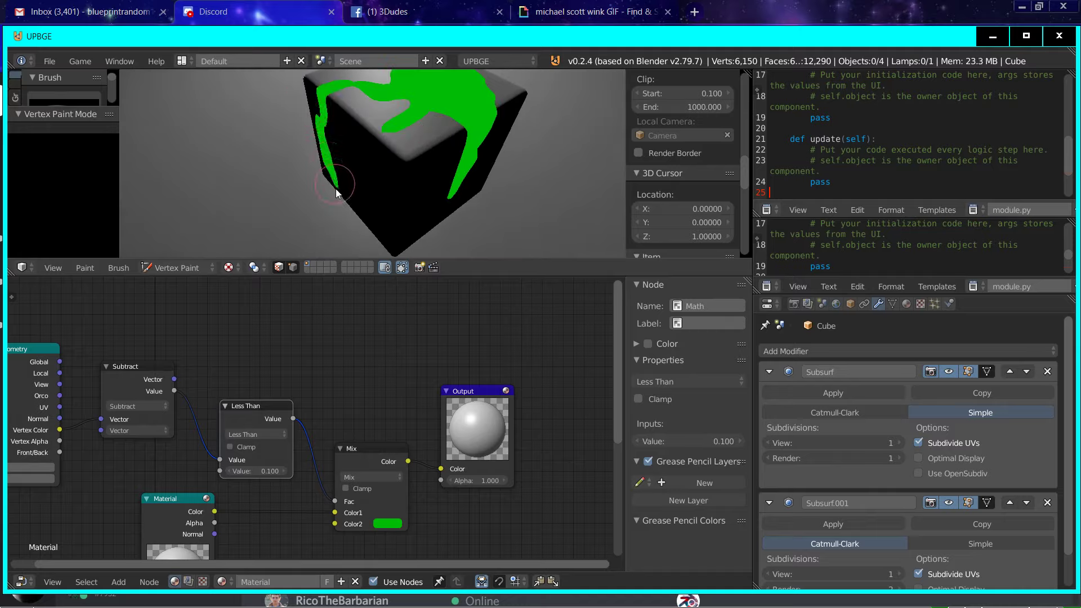
{"action": "left_click", "coordinate": [119, 581]}
{"action": "mouse_move", "coordinate": [141, 551]}
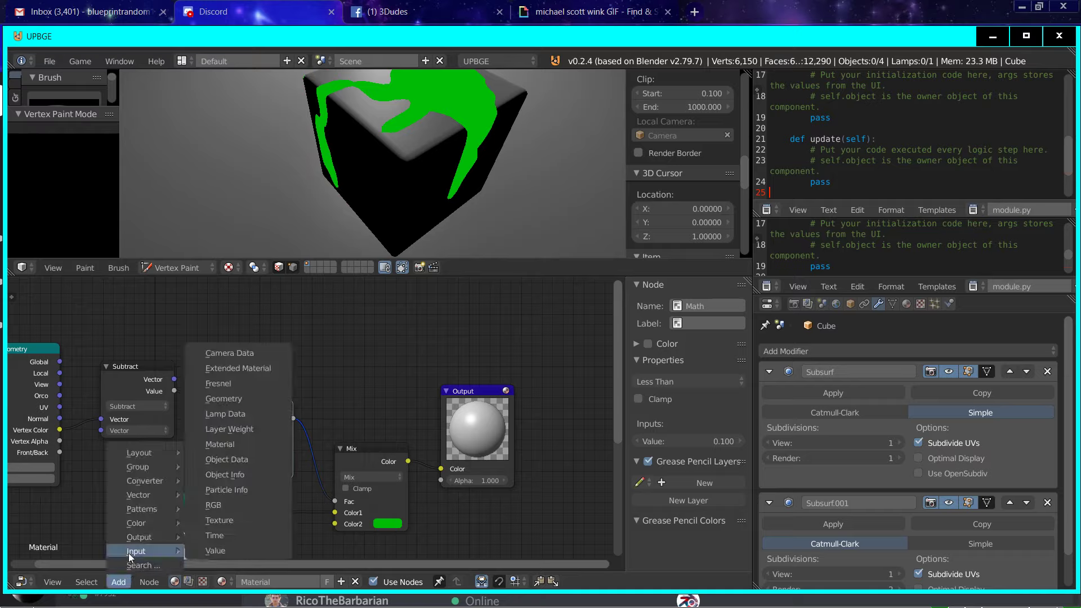
{"action": "left_click", "coordinate": [222, 474]}
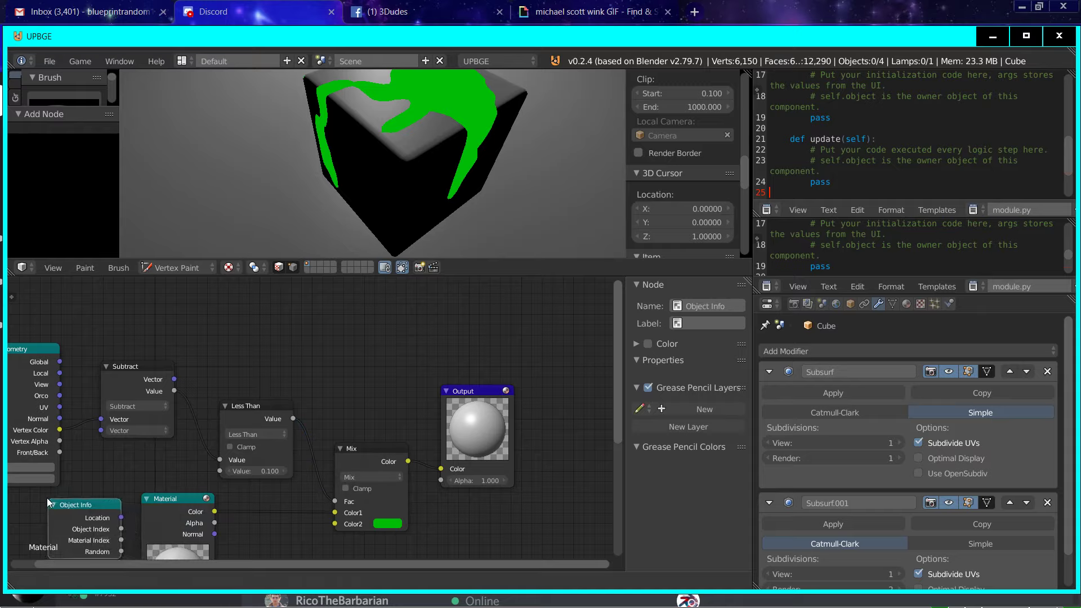
{"action": "left_click", "coordinate": [48, 498]}
{"action": "left_click", "coordinate": [65, 508]}
{"action": "key", "text": "x"}
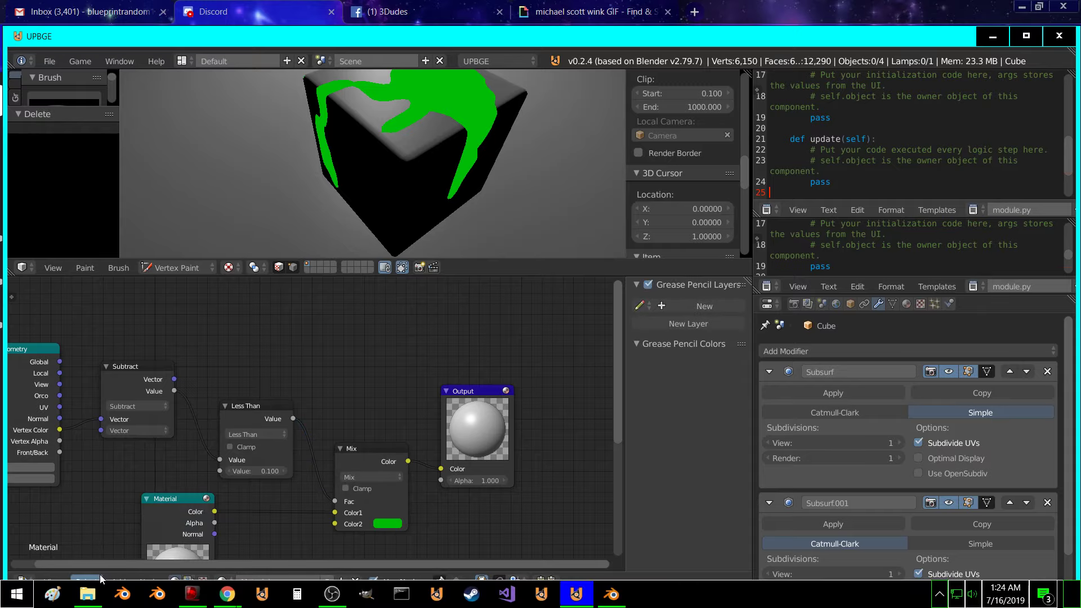
Step: Add an Object Data node below Geometry and link its Color output to the Mix node's Color2
{"action": "left_click", "coordinate": [119, 581]}
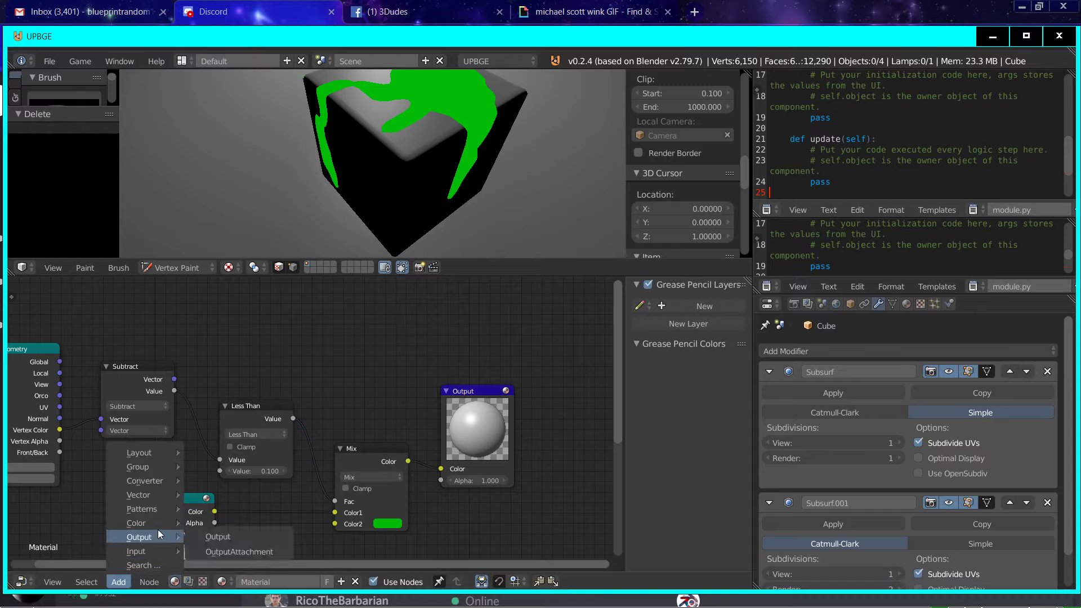
{"action": "mouse_move", "coordinate": [153, 546]}
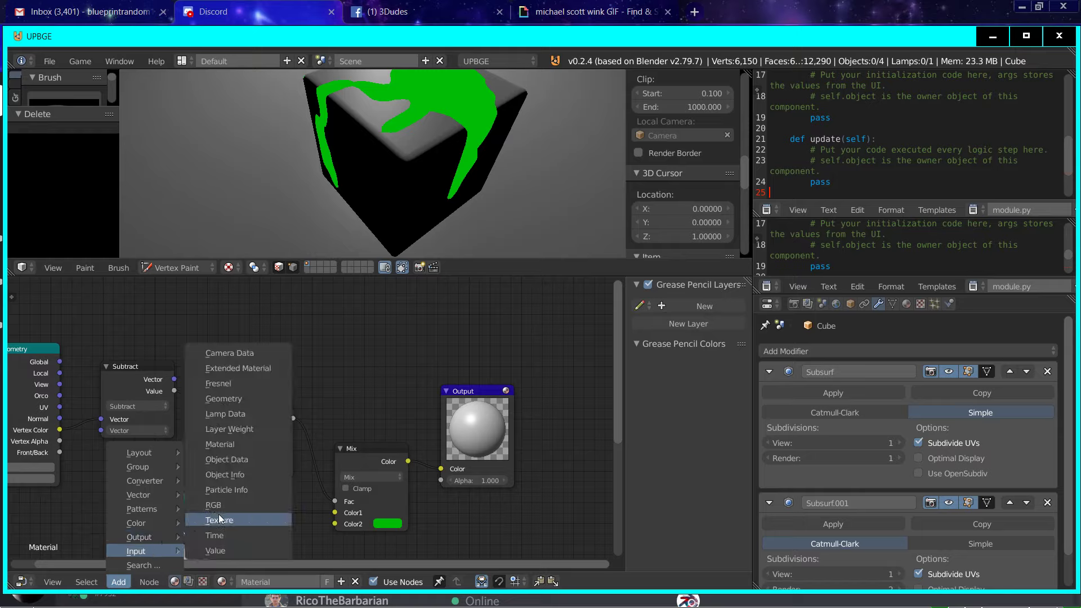
{"action": "left_click", "coordinate": [255, 460]}
{"action": "left_click", "coordinate": [25, 506]}
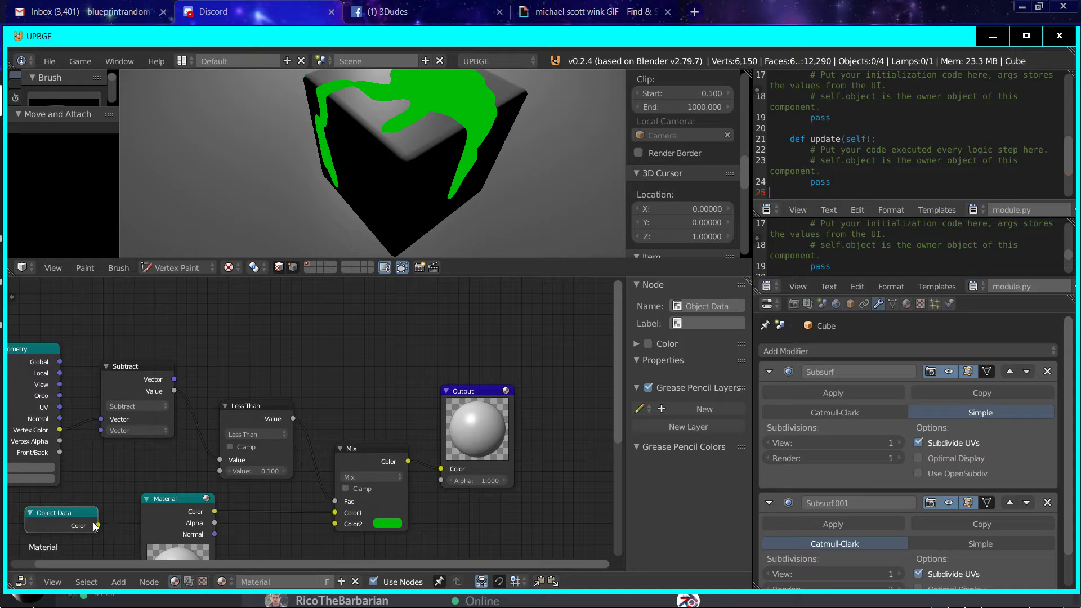
{"action": "mouse_move", "coordinate": [95, 524]}
{"action": "left_mouse_down"}
{"action": "mouse_move", "coordinate": [275, 510]}
{"action": "mouse_move", "coordinate": [353, 529]}
{"action": "mouse_move", "coordinate": [340, 524]}
{"action": "left_mouse_up"}
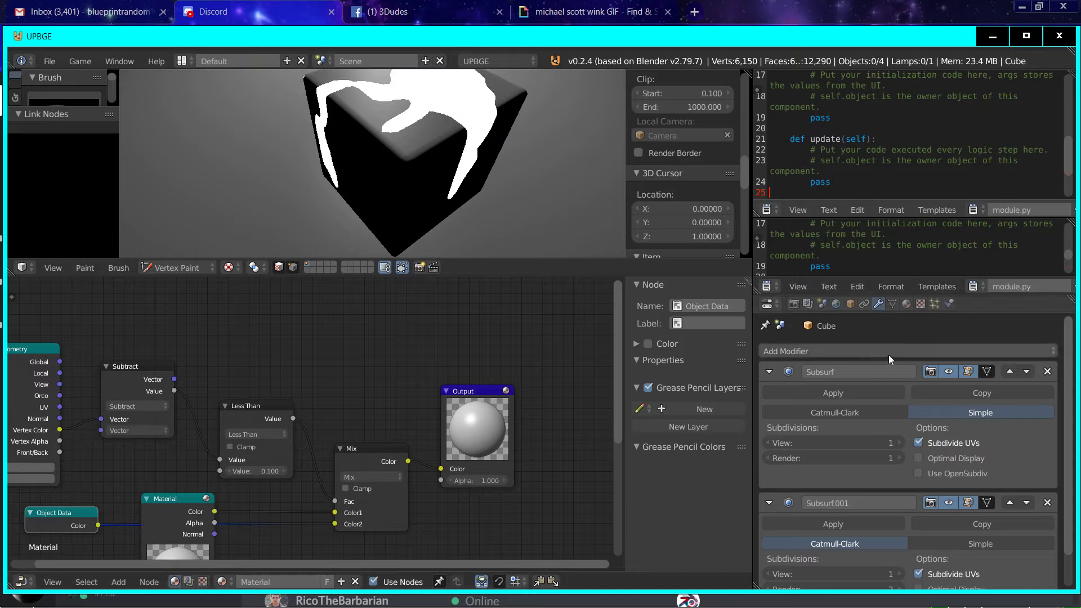
Step: Set the cube's Object Color to bright green in its display settings
{"action": "left_click", "coordinate": [851, 304]}
{"action": "scroll", "coordinate": [888, 411], "scroll_direction": "down", "scroll_amount": 8}
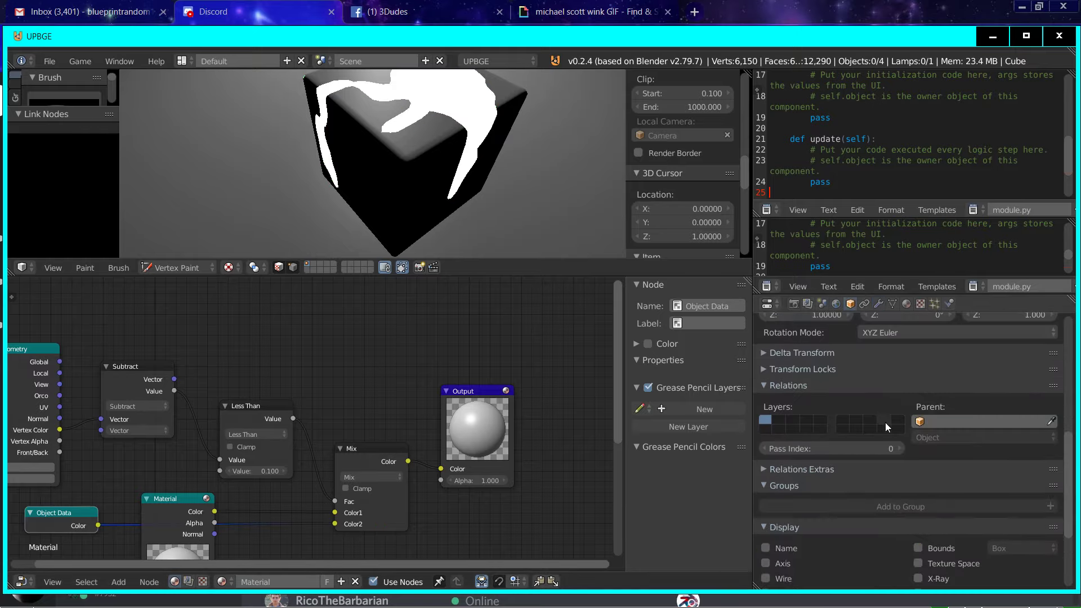
{"action": "scroll", "coordinate": [886, 422], "scroll_direction": "down", "scroll_amount": 2}
{"action": "left_click", "coordinate": [964, 502]}
{"action": "left_click", "coordinate": [970, 337]}
{"action": "mouse_move", "coordinate": [969, 338]}
{"action": "left_mouse_down"}
{"action": "mouse_move", "coordinate": [981, 309]}
{"action": "mouse_move", "coordinate": [938, 327]}
{"action": "left_mouse_up"}
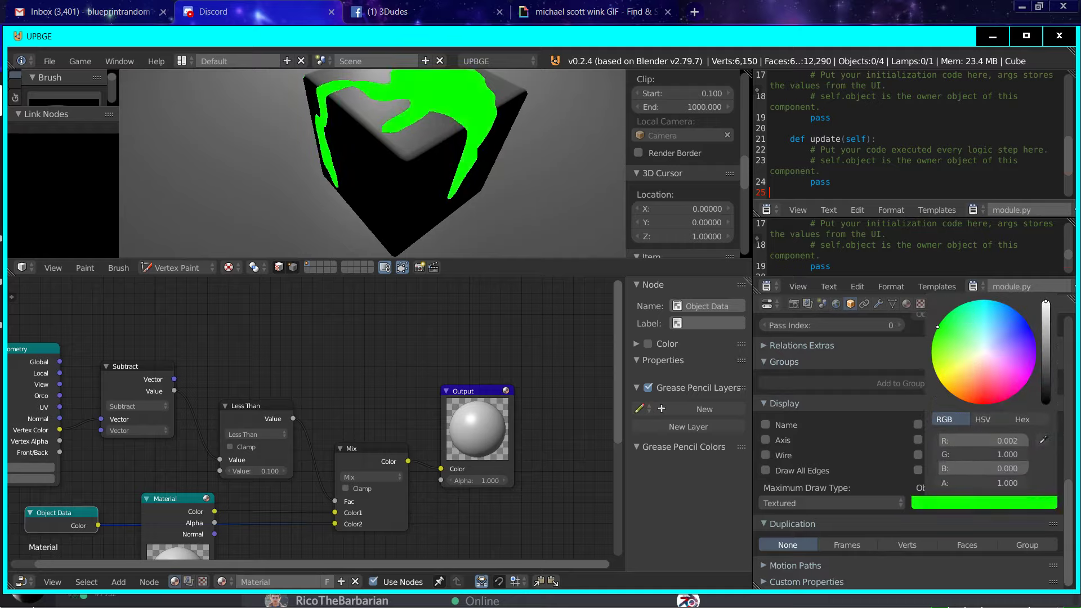
Step: Duplicate the cube in Object Mode, place the copy beside the original and set its Object Color to blue
{"action": "scroll", "coordinate": [317, 133], "scroll_direction": "down", "scroll_amount": 4}
{"action": "left_click", "coordinate": [177, 267]}
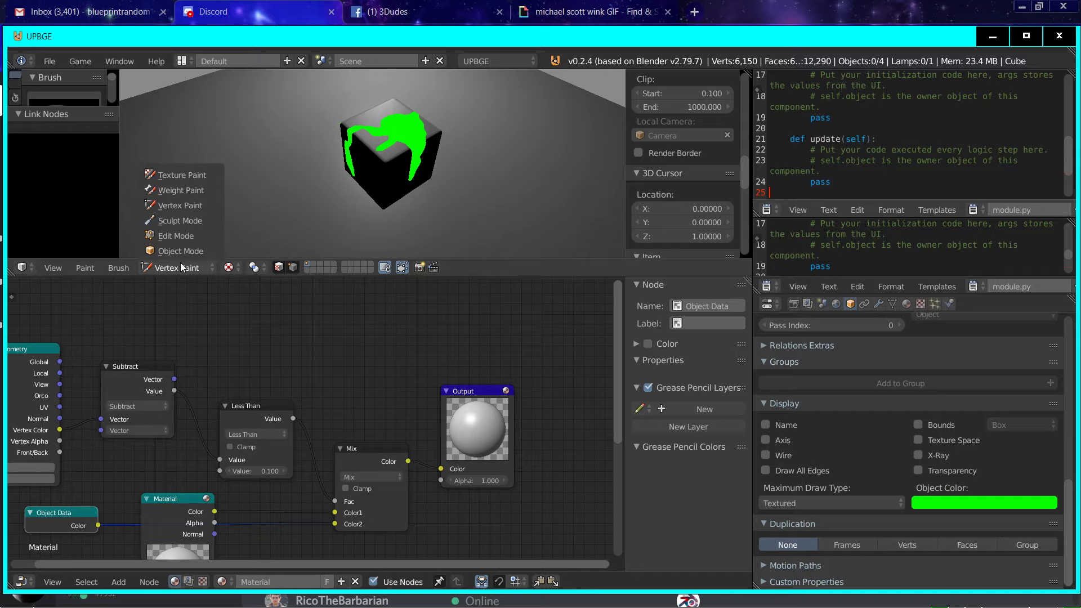
{"action": "left_click", "coordinate": [180, 250]}
{"action": "right_click", "coordinate": [361, 130]}
{"action": "key", "text": "shift+d"}
{"action": "left_click", "coordinate": [548, 152]}
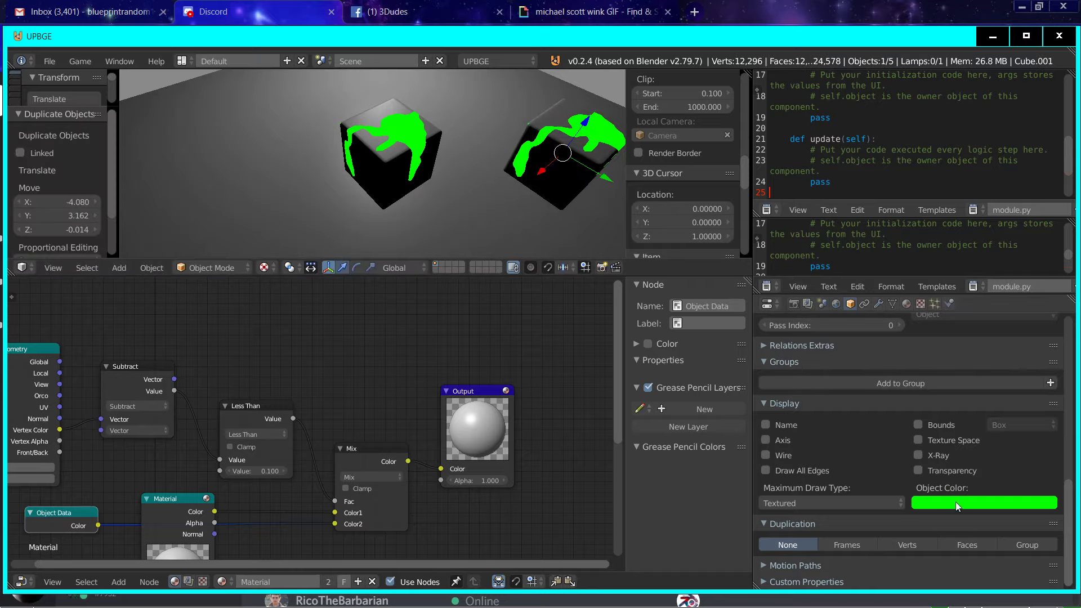
{"action": "left_click", "coordinate": [951, 504]}
{"action": "left_click", "coordinate": [946, 323]}
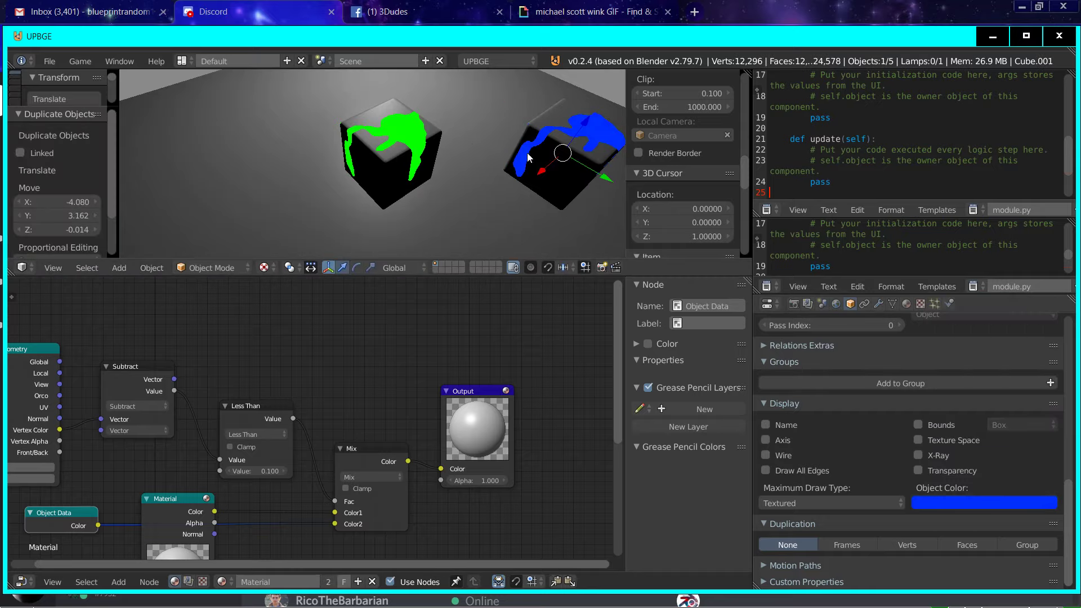
Step: Duplicate the blue cube to the opposite side of the green one, set its Object Color to orange, and deselect everything
{"action": "key", "text": "shift+d"}
{"action": "left_click", "coordinate": [185, 119]}
{"action": "left_click", "coordinate": [984, 503]}
{"action": "left_click", "coordinate": [1035, 361]}
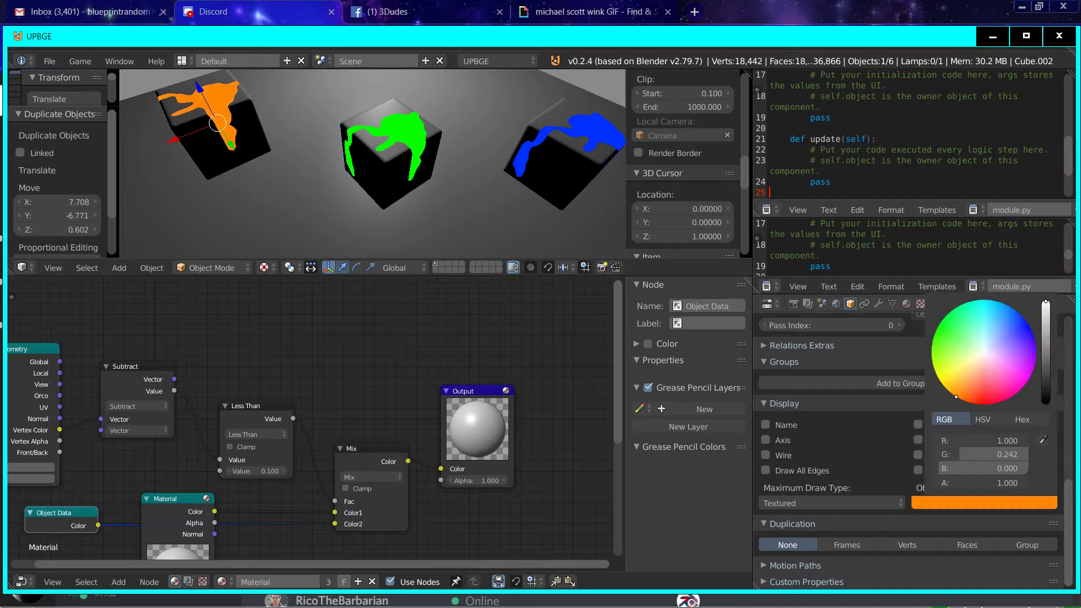
{"action": "middle_click_drag", "start_coordinate": [211, 140], "coordinate": [320, 184]}
{"action": "key", "text": "a"}
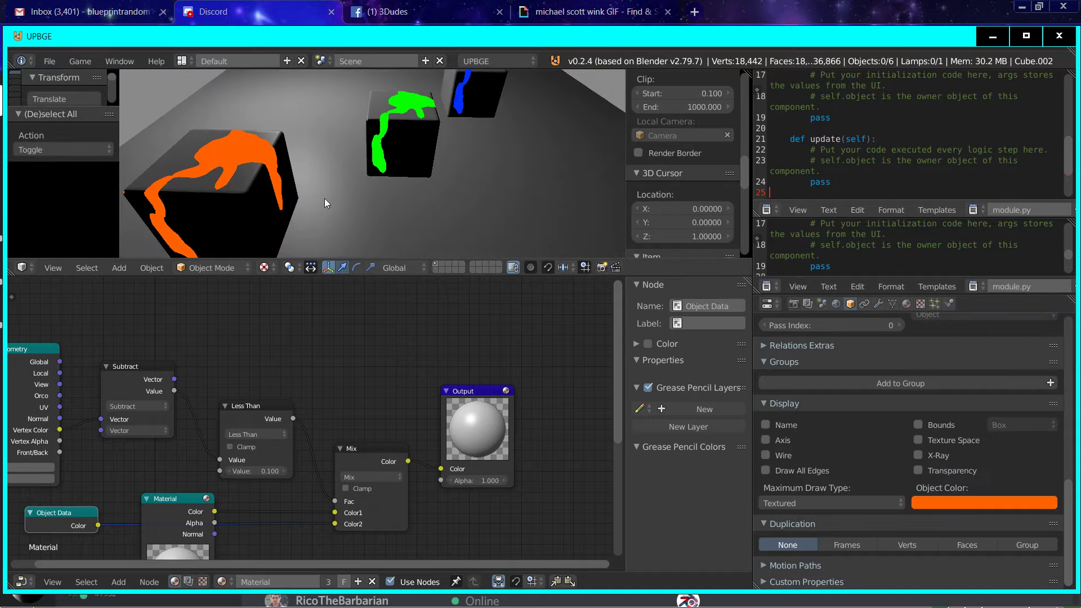
Step: Rearrange the node tree, placing Object Data below Subtract and the Material node lower down
{"action": "scroll", "coordinate": [366, 209], "scroll_direction": "down", "scroll_amount": 4}
{"action": "scroll", "coordinate": [319, 411], "scroll_direction": "down", "scroll_amount": 3}
{"action": "key", "text": "g"}
{"action": "left_click", "coordinate": [400, 407]}
{"action": "left_click_drag", "start_coordinate": [223, 472], "coordinate": [222, 519]}
{"action": "middle_click_drag", "start_coordinate": [290, 500], "coordinate": [207, 484]}
{"action": "scroll", "coordinate": [207, 484], "scroll_direction": "up", "scroll_amount": 1}
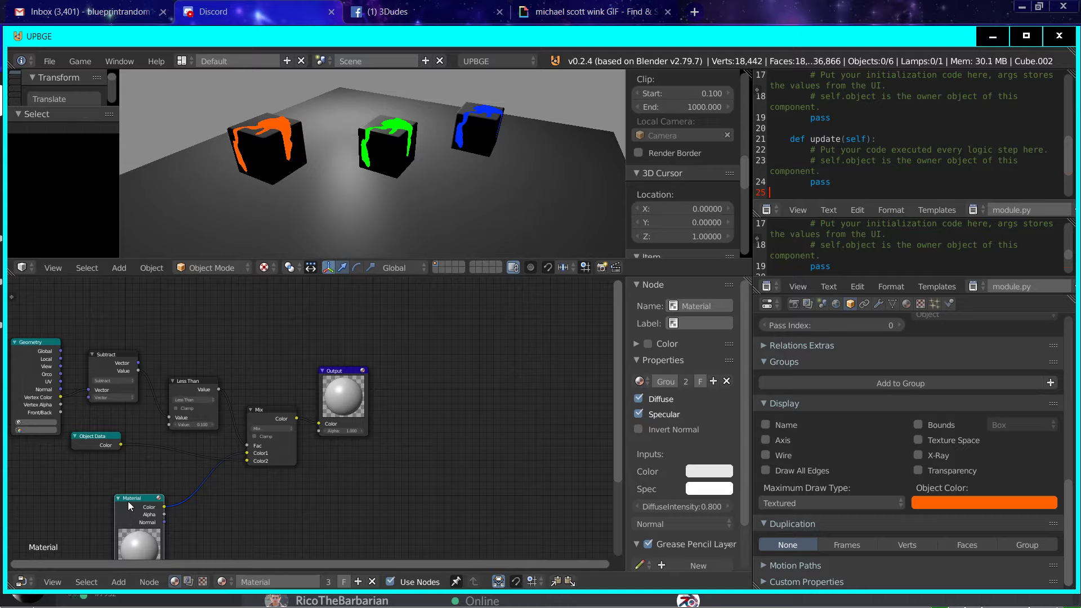
Step: Duplicate the Mix node onto the Object Data link and set the copy to Multiply with a Fac of 1.000
{"action": "left_click", "coordinate": [119, 582]}
{"action": "left_click", "coordinate": [287, 417]}
{"action": "key", "text": "shift+d"}
{"action": "left_click", "coordinate": [196, 441]}
{"action": "left_click", "coordinate": [178, 451]}
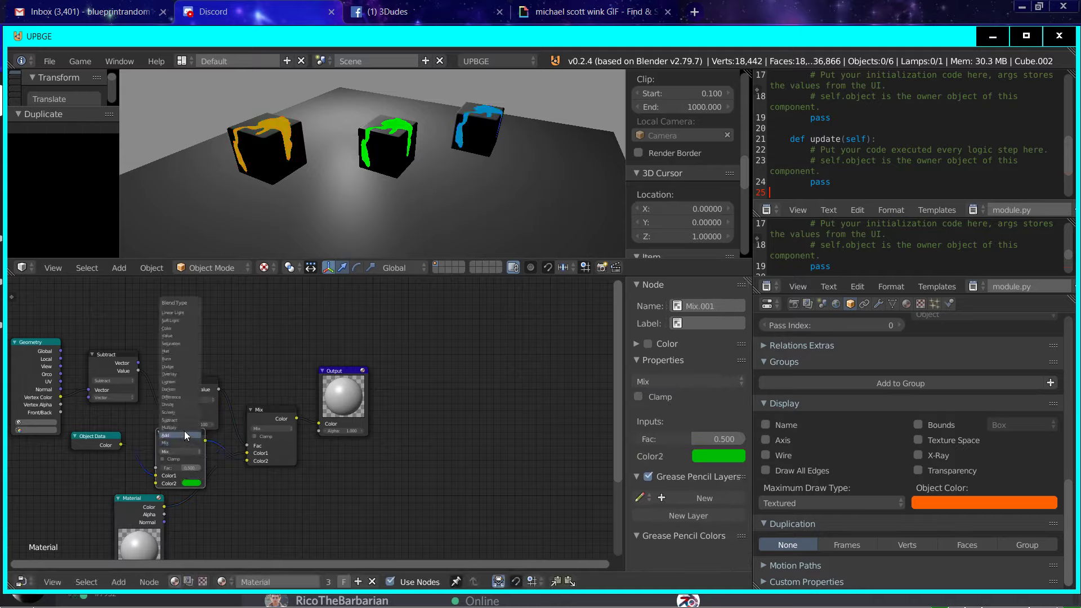
{"action": "left_click", "coordinate": [184, 430]}
{"action": "left_click_drag", "start_coordinate": [192, 468], "coordinate": [255, 489]}
Step: Link the Material node's Color to Multiply's Color2 and rearrange the Multiply and Material nodes below the Mix node
{"action": "left_click_drag", "start_coordinate": [165, 507], "coordinate": [156, 484]}
{"action": "left_click_drag", "start_coordinate": [146, 507], "coordinate": [67, 507]}
{"action": "middle_click_drag", "start_coordinate": [337, 142], "coordinate": [288, 237]}
{"action": "scroll", "coordinate": [379, 197], "scroll_direction": "up", "scroll_amount": 3}
{"action": "left_click", "coordinate": [170, 445]}
{"action": "middle_click_drag", "start_coordinate": [187, 472], "coordinate": [242, 434]}
{"action": "left_click_drag", "start_coordinate": [243, 435], "coordinate": [116, 440]}
{"action": "middle_click_drag", "start_coordinate": [158, 432], "coordinate": [367, 393]}
{"action": "left_click_drag", "start_coordinate": [399, 458], "coordinate": [465, 464]}
{"action": "middle_click_drag", "start_coordinate": [465, 463], "coordinate": [490, 451]}
{"action": "scroll", "coordinate": [489, 453], "scroll_direction": "down", "scroll_amount": 2}
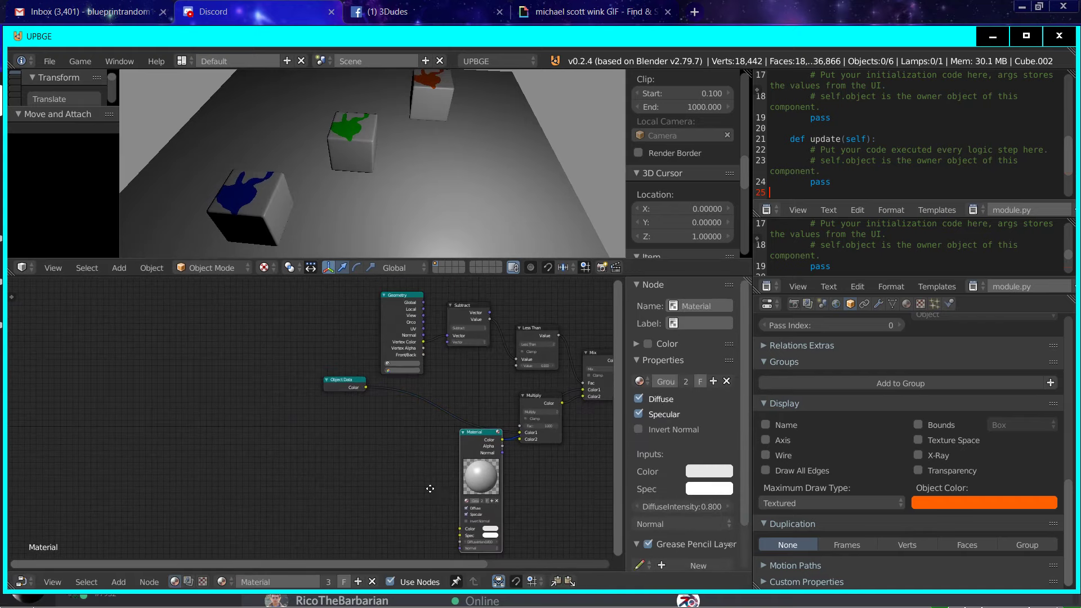
{"action": "middle_click_drag", "start_coordinate": [432, 490], "coordinate": [365, 453]}
{"action": "left_click", "coordinate": [119, 581]}
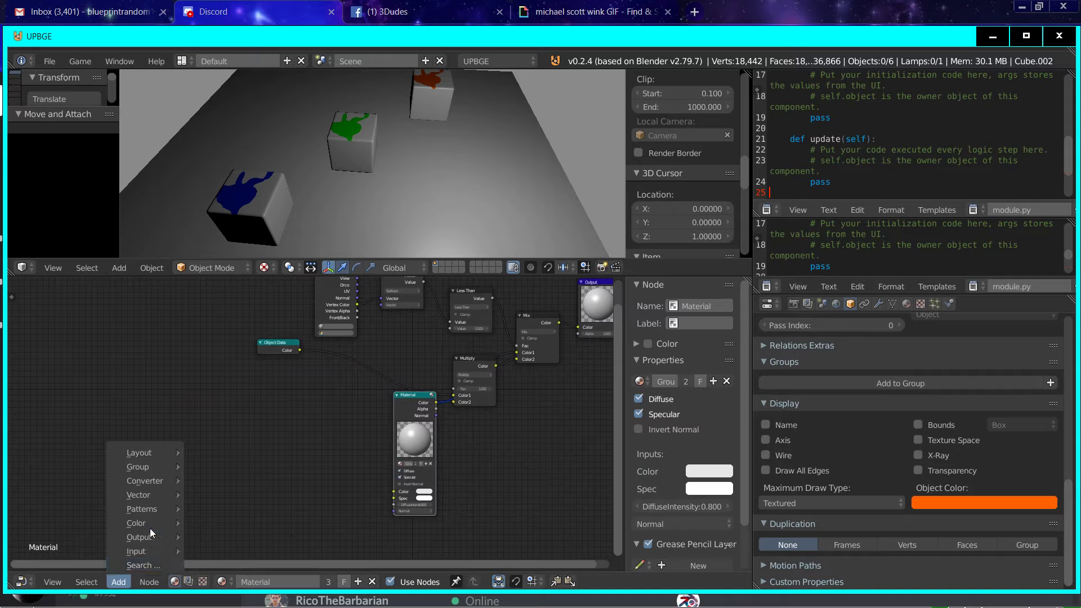
{"action": "mouse_move", "coordinate": [150, 528]}
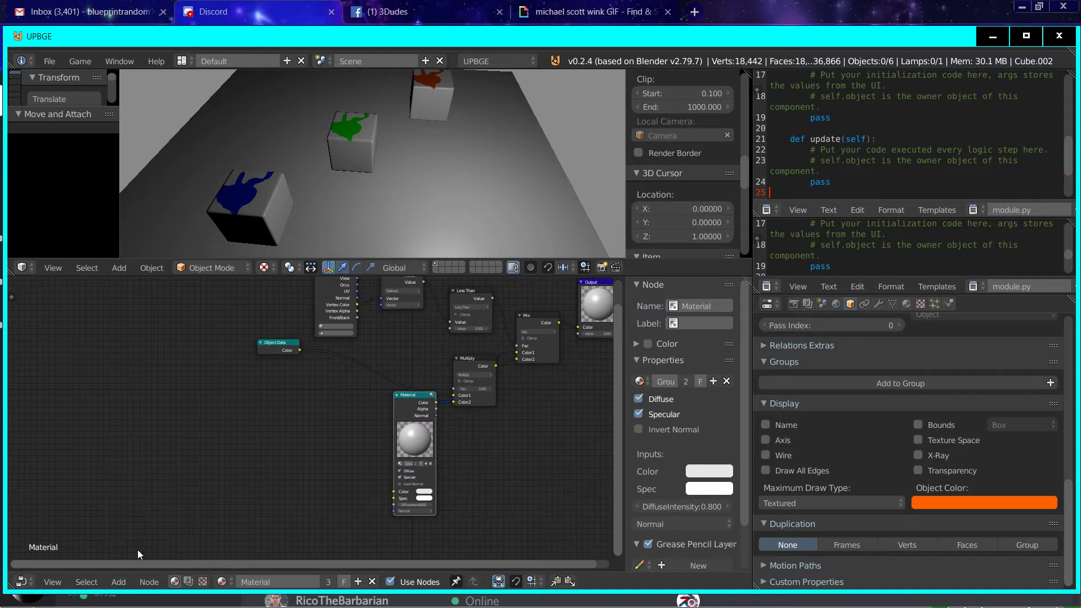
{"action": "left_click", "coordinate": [119, 580]}
{"action": "mouse_move", "coordinate": [137, 524]}
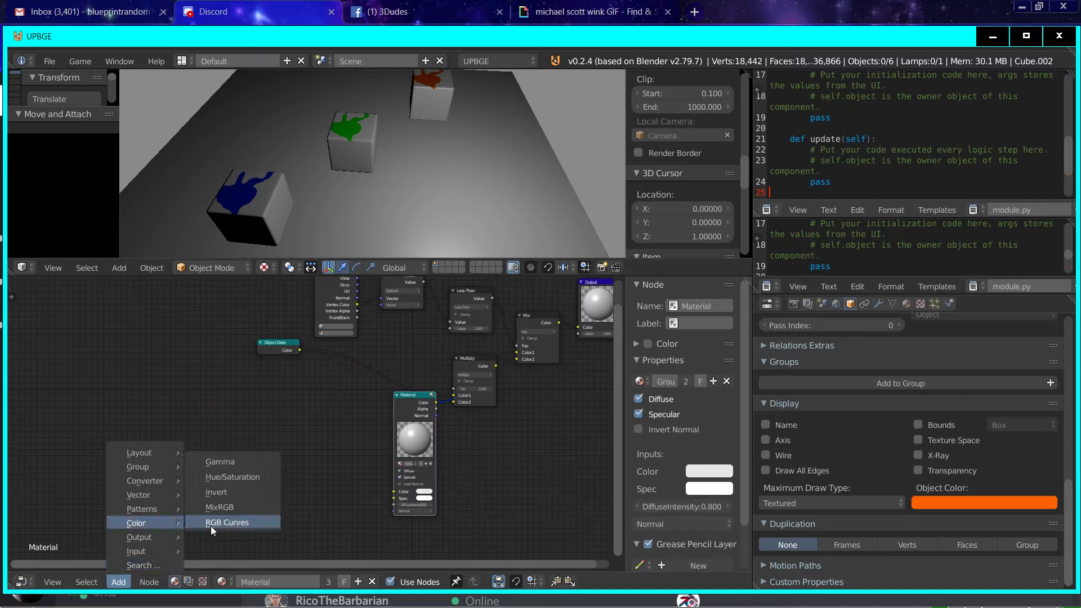
{"action": "left_click", "coordinate": [252, 460]}
{"action": "right_click", "coordinate": [97, 559]}
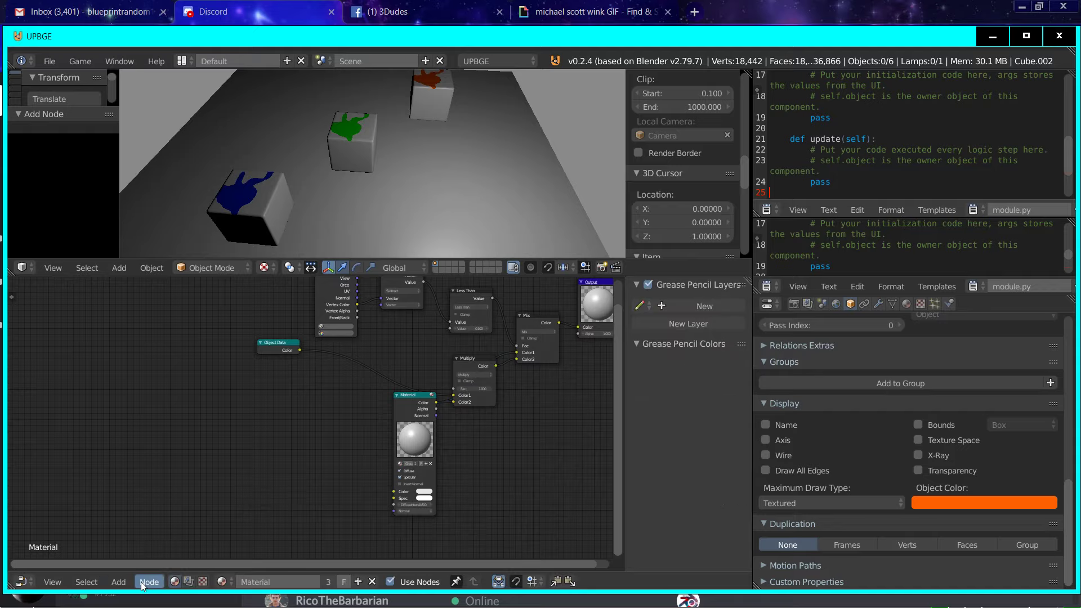
Step: Add a MixRGB node beside the Material node and link its Color output to the Material's Color and Spec inputs
{"action": "left_click", "coordinate": [118, 581]}
{"action": "mouse_move", "coordinate": [152, 526]}
{"action": "left_click", "coordinate": [219, 508]}
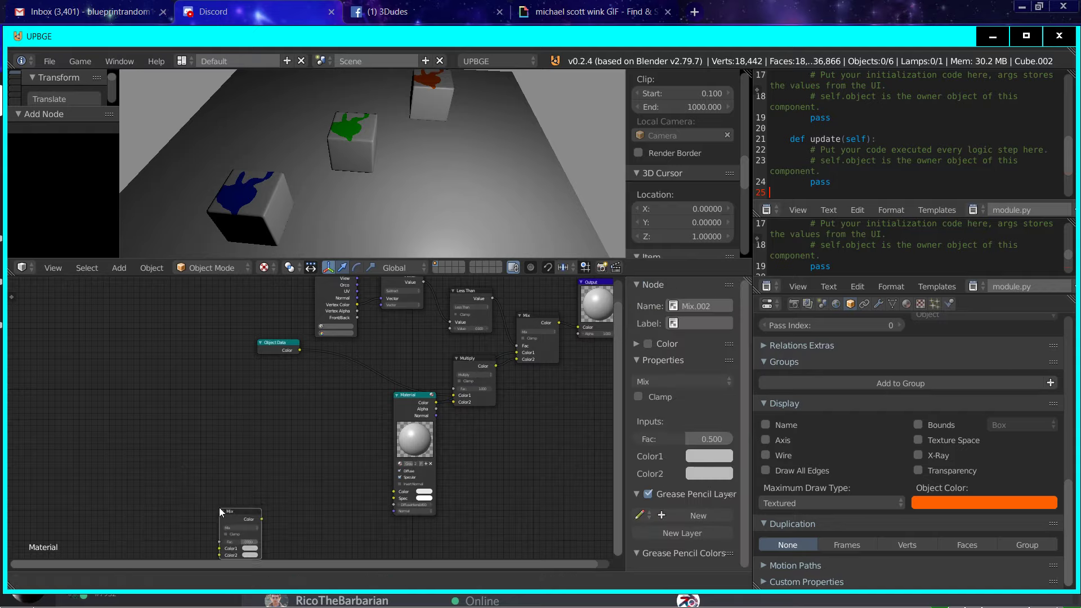
{"action": "left_click", "coordinate": [306, 498]}
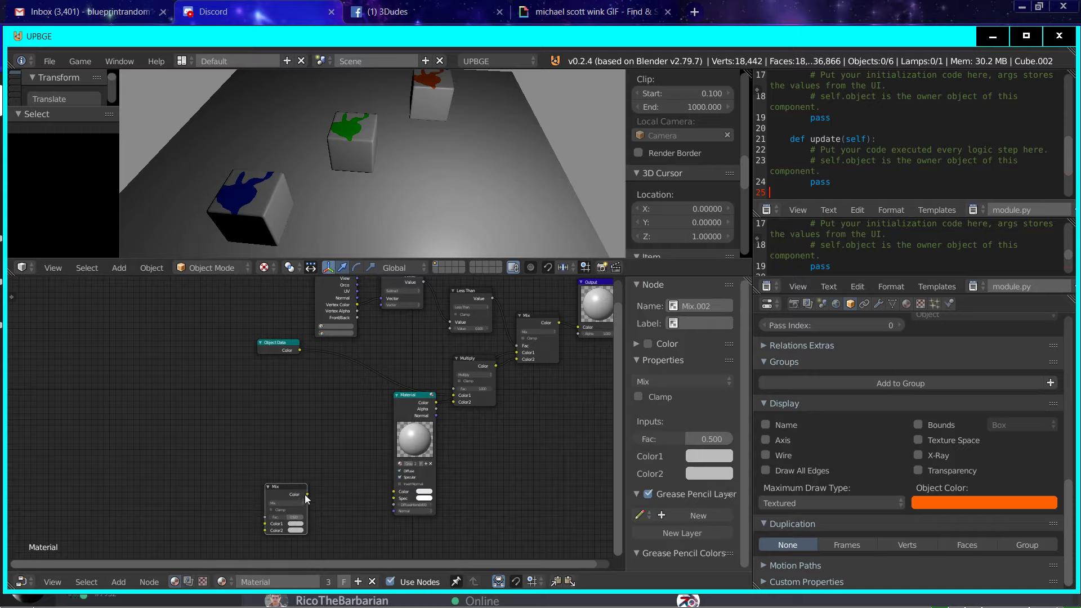
{"action": "left_click_drag", "start_coordinate": [307, 495], "coordinate": [393, 498]}
{"action": "left_click_drag", "start_coordinate": [312, 494], "coordinate": [394, 492]}
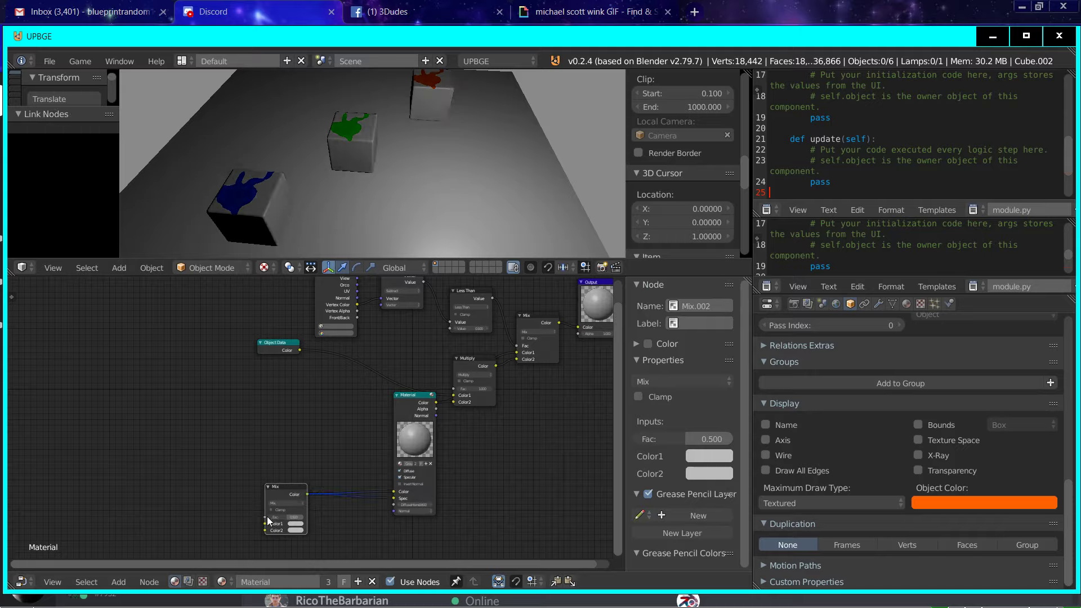
Step: Link Less Than's Value to the new Mix node's Fac and Object Data's Color to its Color2
{"action": "left_click_drag", "start_coordinate": [267, 517], "coordinate": [490, 299]}
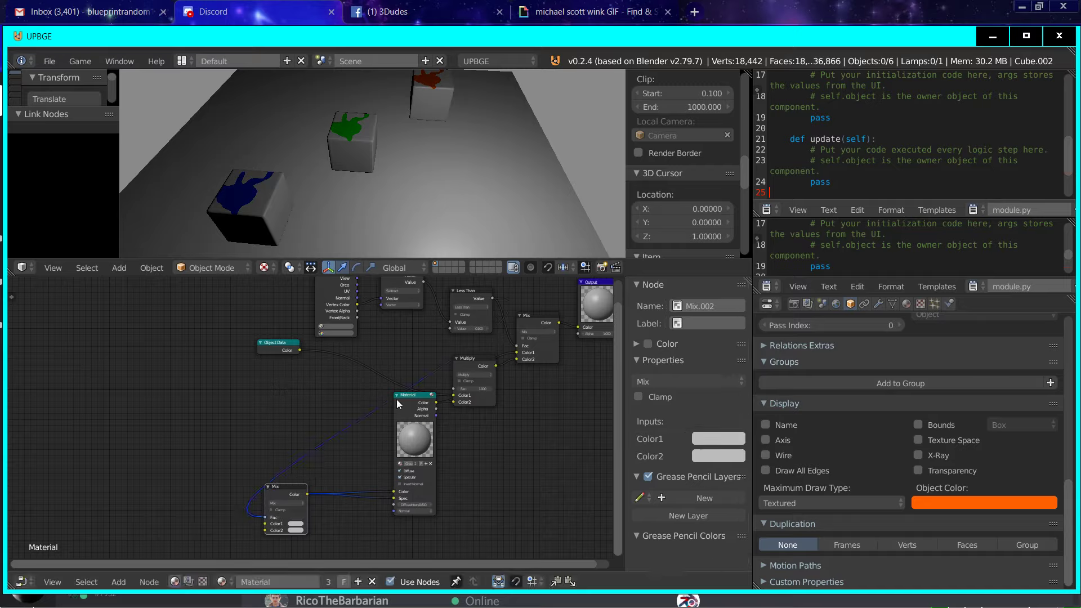
{"action": "left_click", "coordinate": [294, 530]}
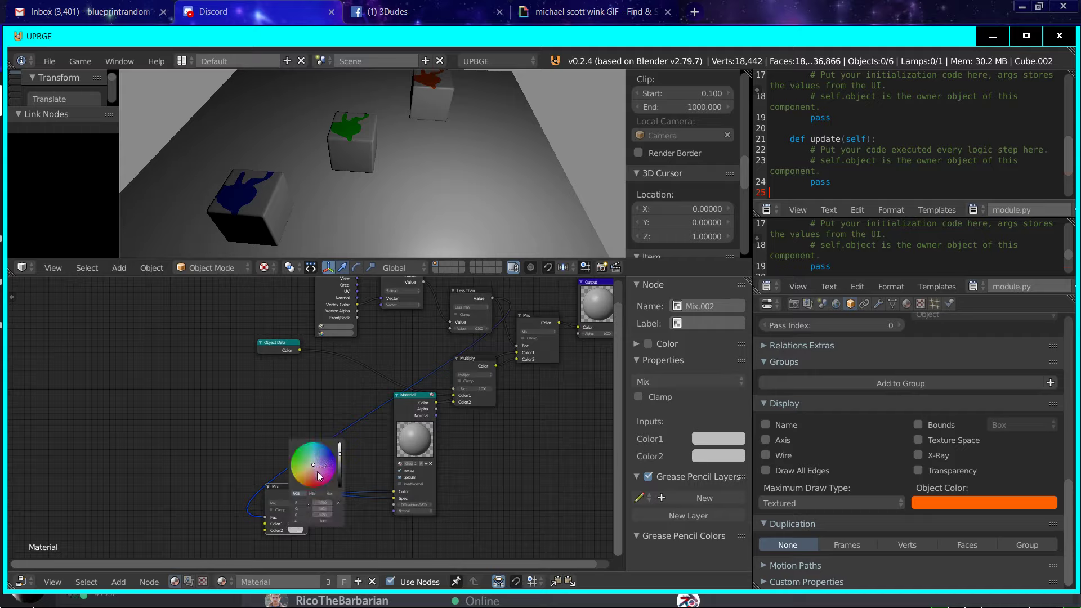
{"action": "left_click_drag", "start_coordinate": [299, 350], "coordinate": [264, 531]}
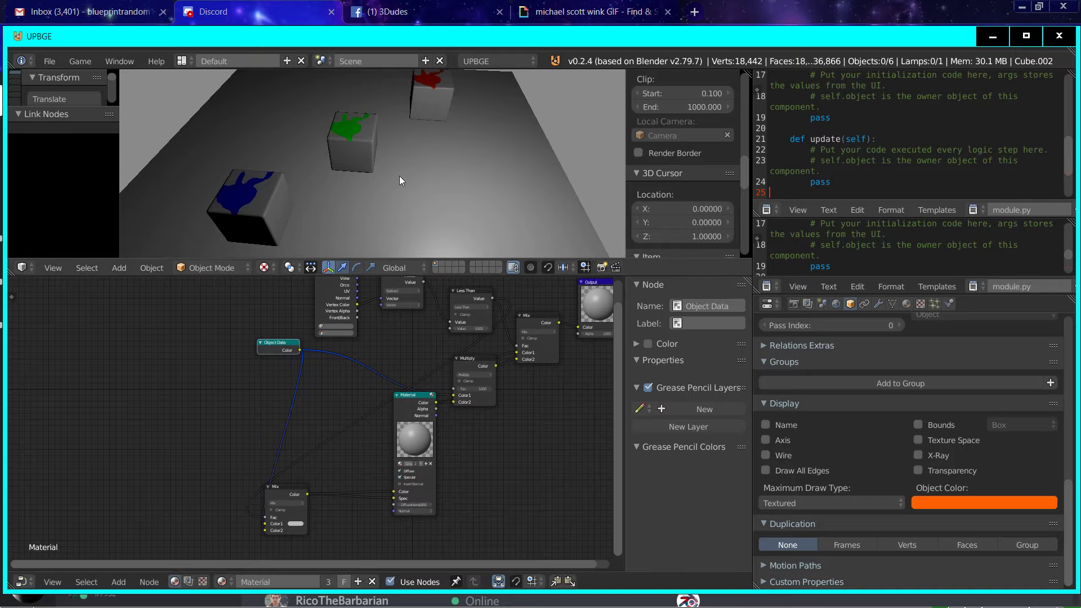
{"action": "key", "text": "p"}
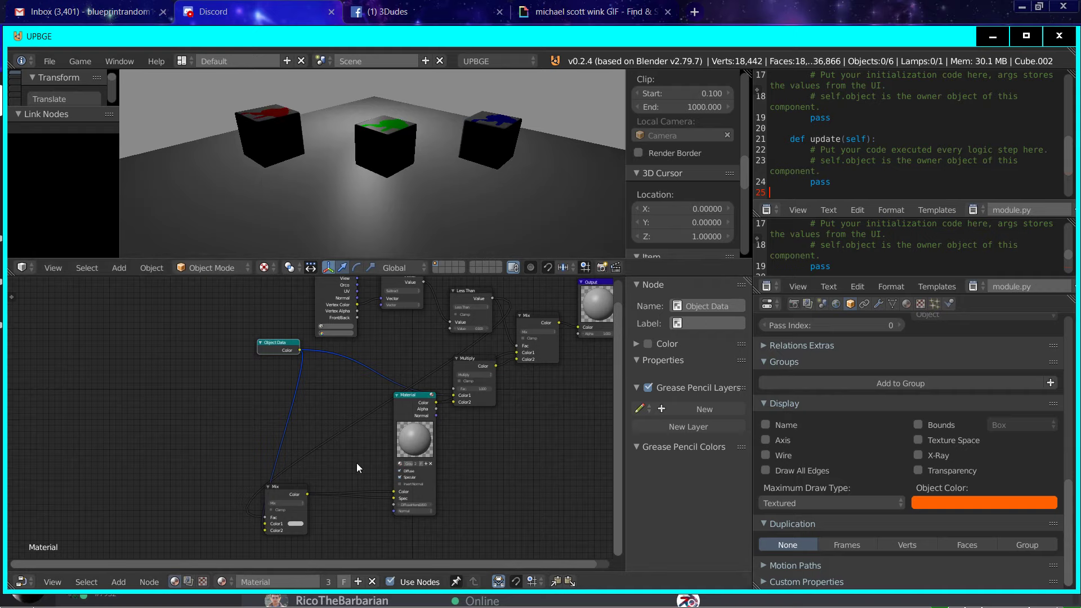
Step: Move the Object Data node outward, clear of the Geometry, Material and new Mix nodes
{"action": "scroll", "coordinate": [360, 459], "scroll_direction": "down", "scroll_amount": 3}
{"action": "middle_click_drag", "start_coordinate": [420, 369], "coordinate": [273, 422]}
{"action": "scroll", "coordinate": [259, 444], "scroll_direction": "down", "scroll_amount": 3}
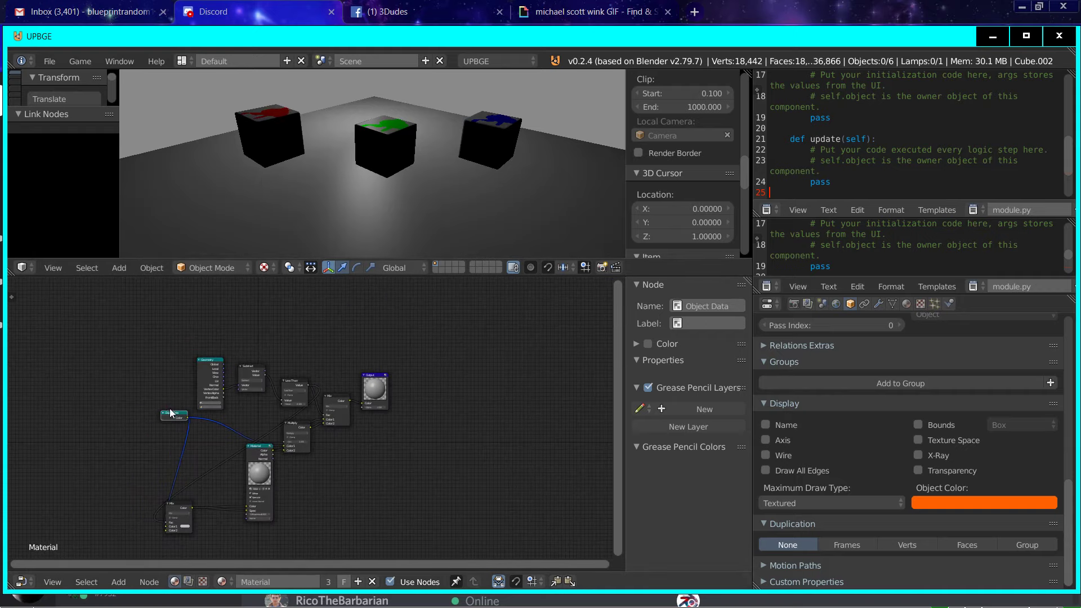
{"action": "left_click_drag", "start_coordinate": [171, 413], "coordinate": [73, 474]}
Step: Change the orange cube's Object Color to a pale cyan and inspect the tint on the cubes
{"action": "left_click", "coordinate": [1005, 507]}
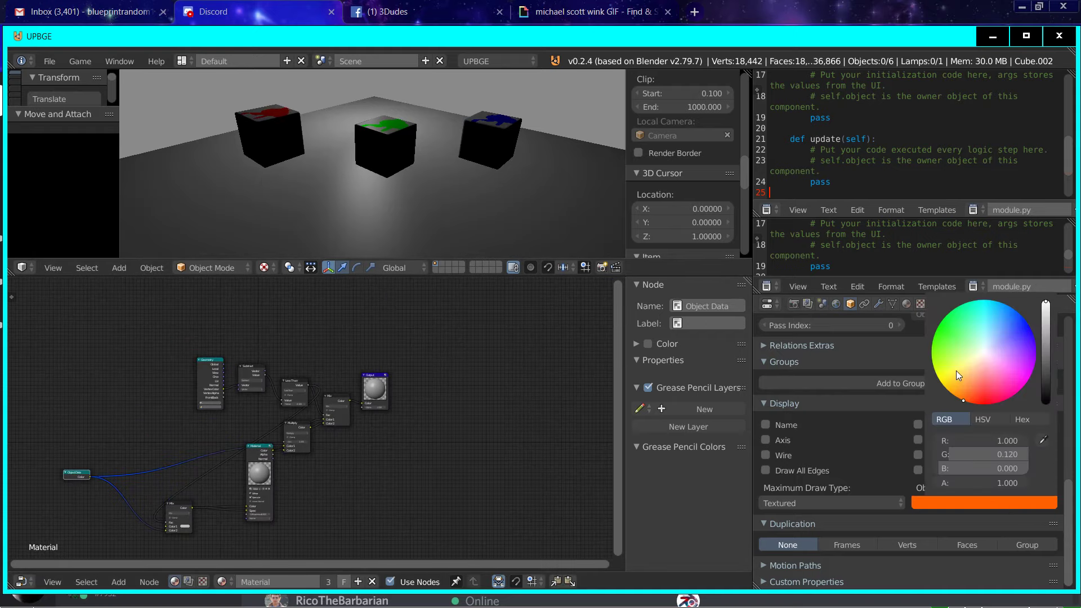
{"action": "left_click_drag", "start_coordinate": [957, 371], "coordinate": [978, 347]}
{"action": "middle_click_drag", "start_coordinate": [496, 118], "coordinate": [410, 151]}
{"action": "scroll", "coordinate": [437, 176], "scroll_direction": "up", "scroll_amount": 4}
{"action": "scroll", "coordinate": [410, 151], "scroll_direction": "down", "scroll_amount": 4}
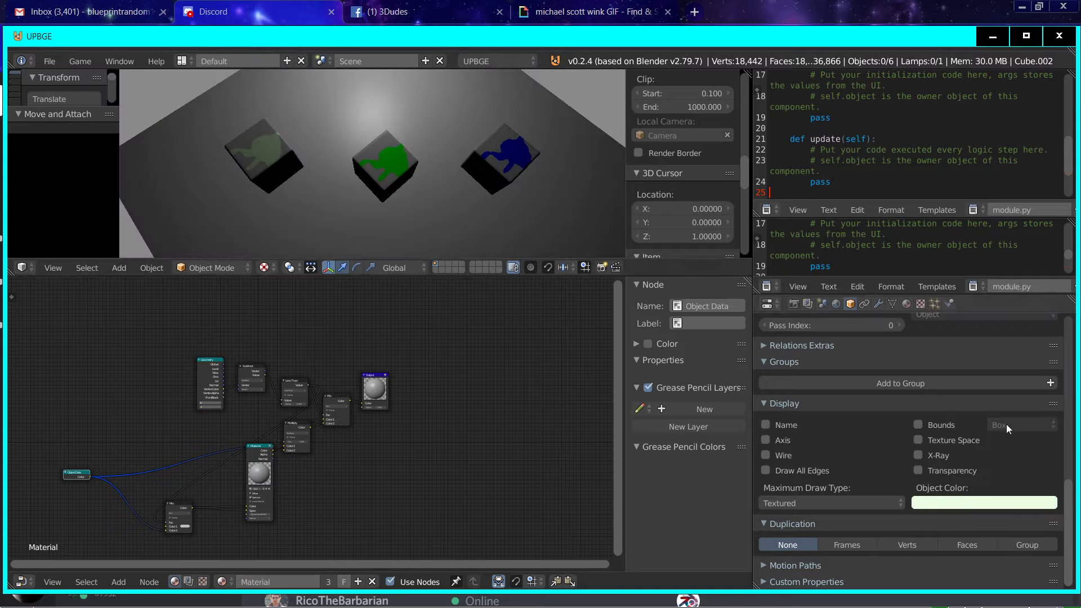
{"action": "left_click", "coordinate": [989, 504]}
{"action": "left_click_drag", "start_coordinate": [990, 374], "coordinate": [981, 338]}
{"action": "middle_click_drag", "start_coordinate": [394, 116], "coordinate": [458, 107]}
{"action": "scroll", "coordinate": [458, 107], "scroll_direction": "up", "scroll_amount": 3}
{"action": "middle_click_drag", "start_coordinate": [455, 182], "coordinate": [452, 157]}
Step: Select the pale cyan cube and switch it to Vertex Paint mode
{"action": "right_click", "coordinate": [477, 201]}
{"action": "scroll", "coordinate": [477, 202], "scroll_direction": "down", "scroll_amount": 3}
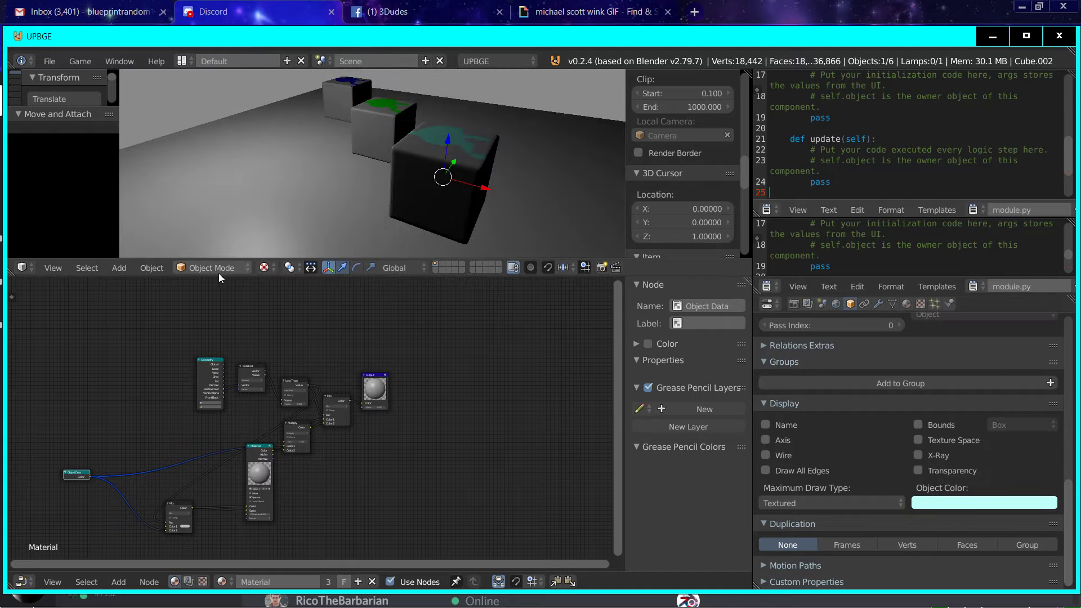
{"action": "left_click", "coordinate": [219, 270]}
{"action": "left_click", "coordinate": [218, 209]}
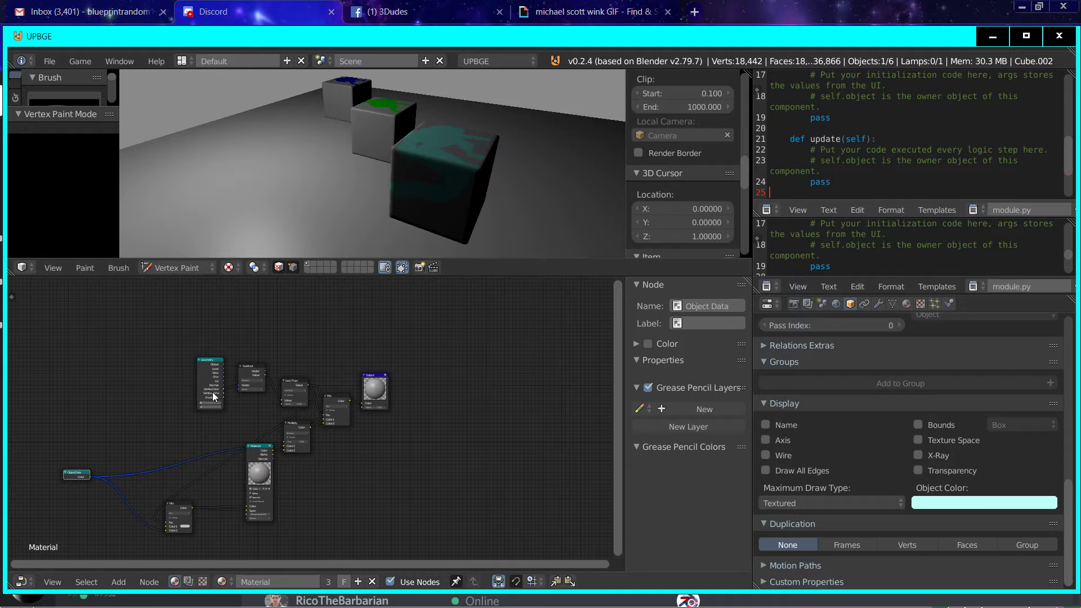
Step: Move the Geometry node farther away from the Subtract node
{"action": "left_click_drag", "start_coordinate": [214, 397], "coordinate": [176, 385]}
{"action": "scroll", "coordinate": [234, 390], "scroll_direction": "up", "scroll_amount": 2}
{"action": "middle_click_drag", "start_coordinate": [224, 389], "coordinate": [345, 426]}
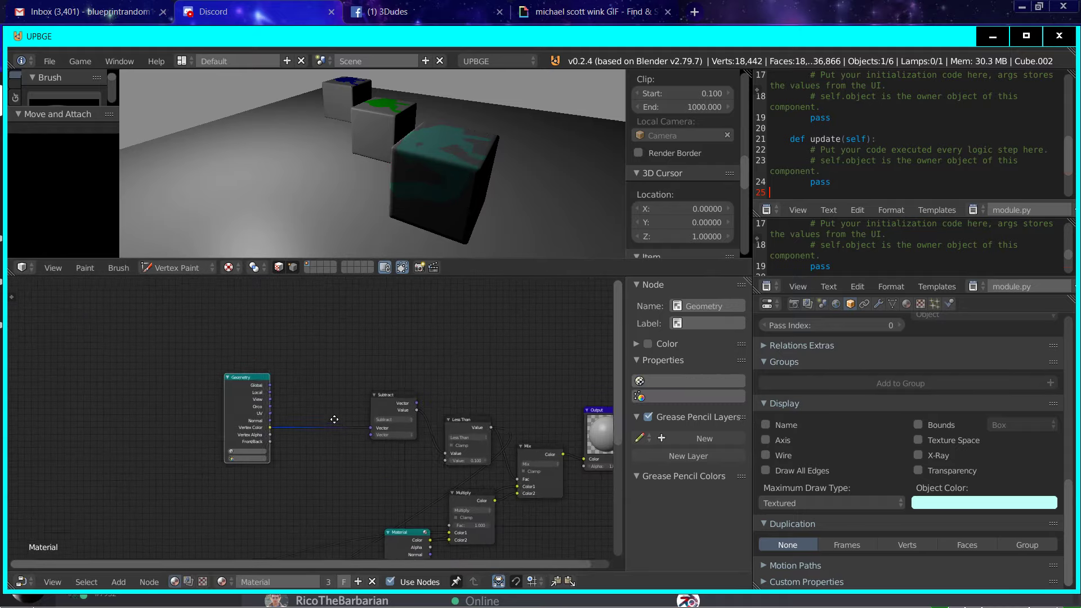
{"action": "scroll", "coordinate": [345, 426], "scroll_direction": "up", "scroll_amount": 2}
Step: Move the Less Than node next to Subtract and set its threshold value to 0.05
{"action": "left_click", "coordinate": [394, 376]}
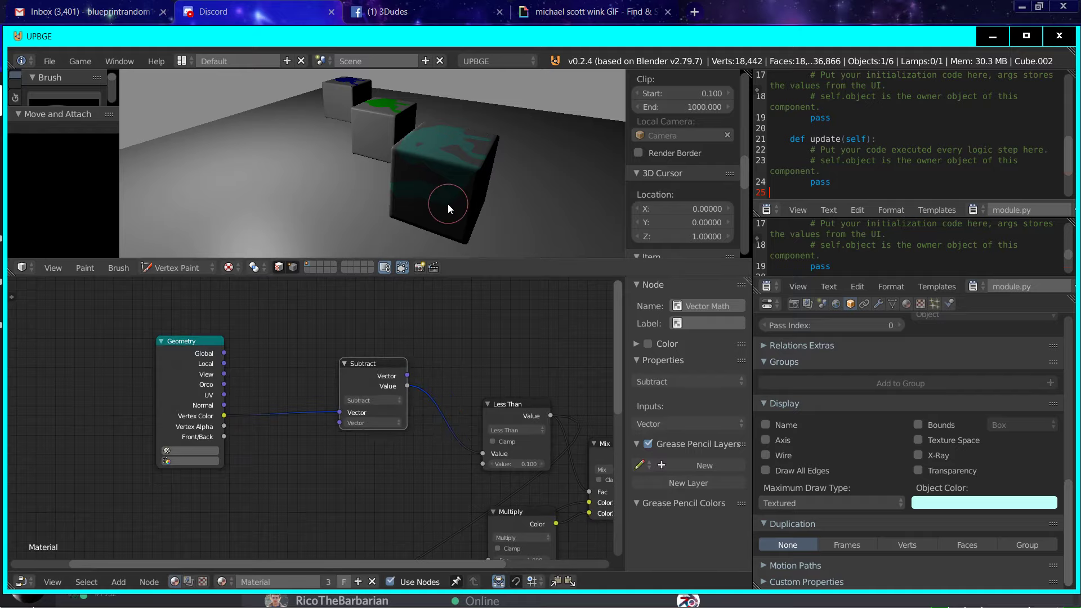
{"action": "scroll", "coordinate": [280, 370], "scroll_direction": "down", "scroll_amount": 1}
{"action": "scroll", "coordinate": [280, 370], "scroll_direction": "up", "scroll_amount": 3}
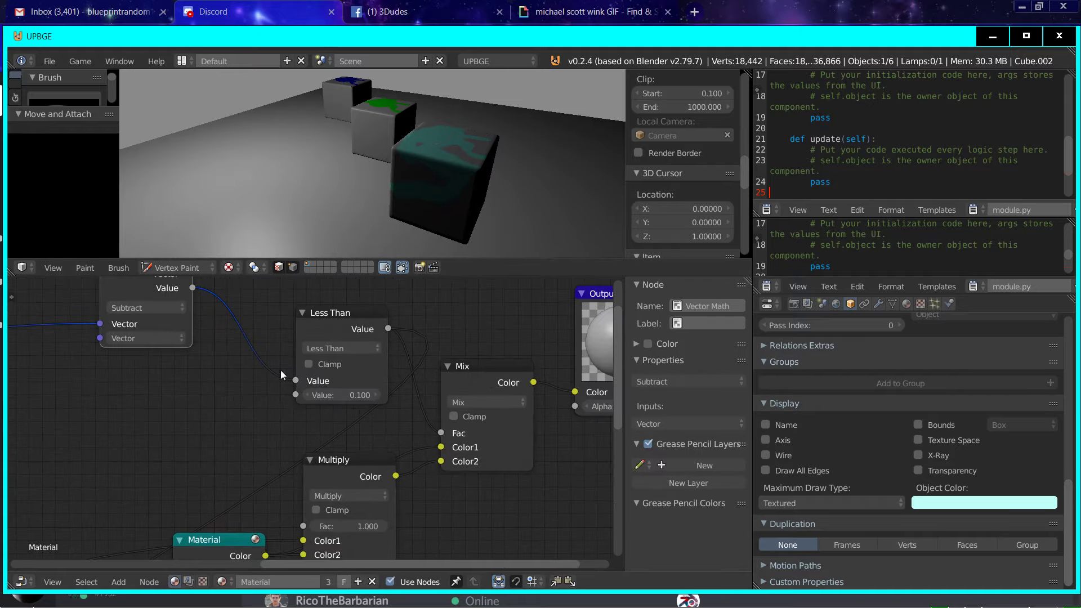
{"action": "left_click_drag", "start_coordinate": [329, 341], "coordinate": [234, 298]}
{"action": "left_click", "coordinate": [266, 352]}
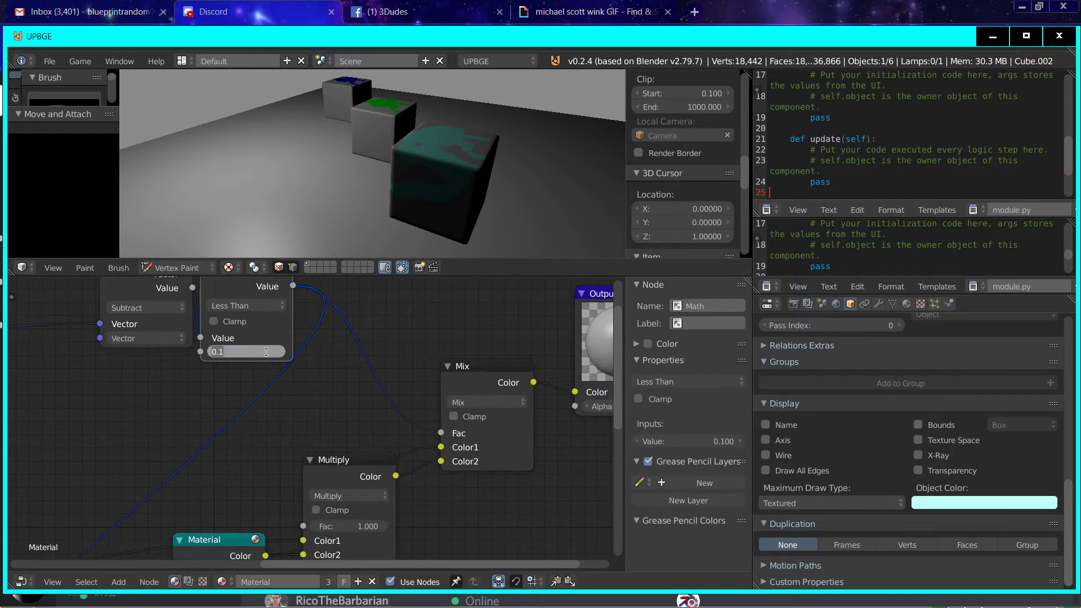
{"action": "type", "text": "0.05"}
{"action": "key", "text": "Return"}
Step: Duplicate the Less Than node and place the copy above the original
{"action": "scroll", "coordinate": [267, 352], "scroll_direction": "down", "scroll_amount": 2}
{"action": "key", "text": "shift+d"}
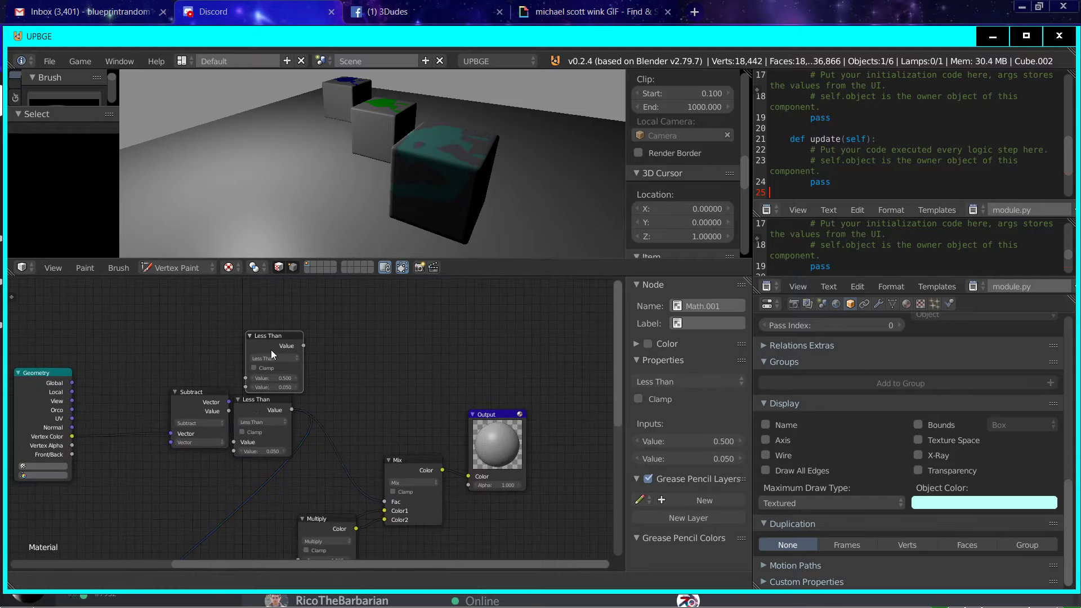
{"action": "left_click", "coordinate": [272, 350]}
{"action": "middle_click_drag", "start_coordinate": [258, 421], "coordinate": [257, 420]}
Step: Move the Output node outward and insert a duplicate of the final Mix node between Mix and Output
{"action": "left_click_drag", "start_coordinate": [421, 469], "coordinate": [472, 444]}
{"action": "left_click_drag", "start_coordinate": [377, 467], "coordinate": [546, 431]}
{"action": "left_click", "coordinate": [270, 485]}
{"action": "key", "text": "shift+d"}
{"action": "left_click", "coordinate": [408, 456]}
{"action": "middle_click_drag", "start_coordinate": [105, 373], "coordinate": [357, 388]}
{"action": "scroll", "coordinate": [465, 394], "scroll_direction": "up", "scroll_amount": 3}
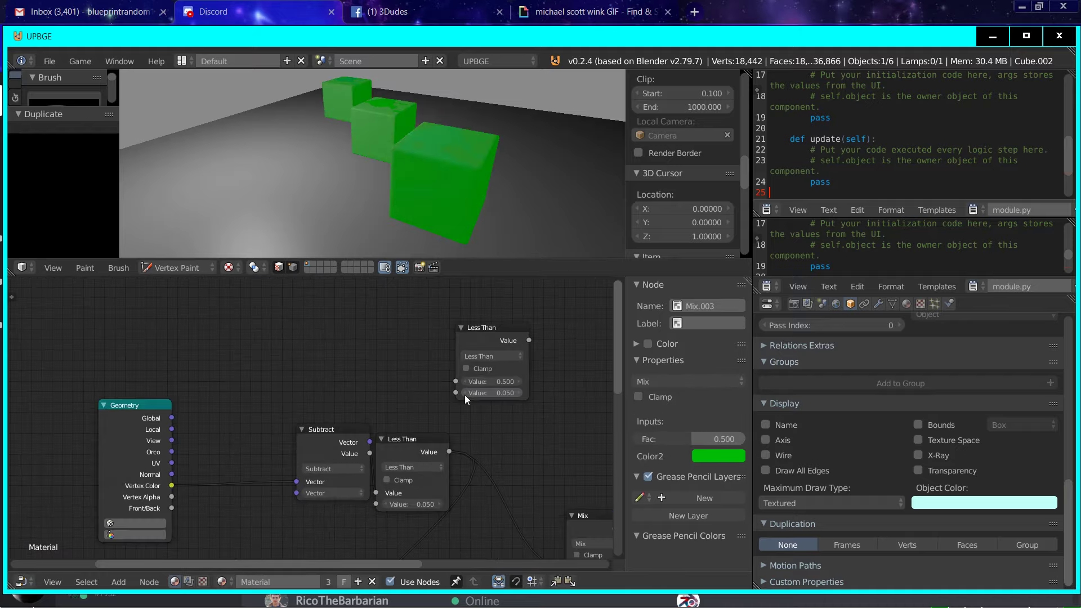
Step: Move the Subtract node up and place a duplicate of it above
{"action": "left_click", "coordinate": [309, 439]}
{"action": "left_click_drag", "start_coordinate": [310, 440], "coordinate": [283, 360]}
{"action": "key", "text": "shift+d"}
{"action": "left_click", "coordinate": [323, 273]}
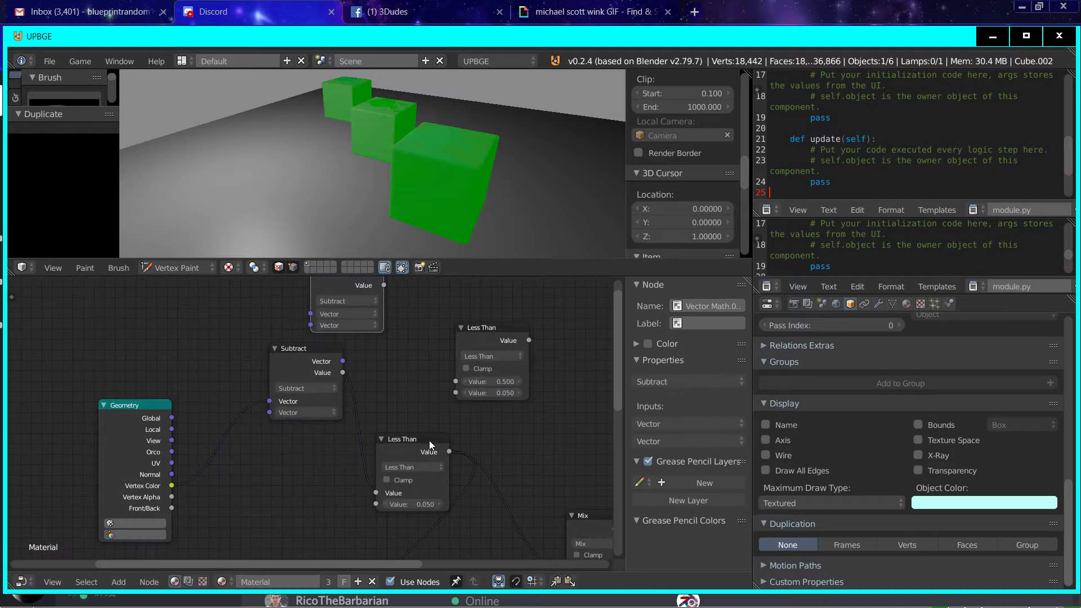
Step: Wire the Vertex Color through the duplicate Subtract and Less Than nodes into the newest Mix node's Fac
{"action": "mouse_move", "coordinate": [233, 407]}
{"action": "left_mouse_down", "text": "shift"}
{"action": "mouse_move", "coordinate": [243, 413]}
{"action": "mouse_move", "coordinate": [282, 331]}
{"action": "mouse_move", "coordinate": [311, 313]}
{"action": "left_mouse_up", "text": "shift"}
{"action": "middle_click_drag", "start_coordinate": [380, 343], "coordinate": [307, 397]}
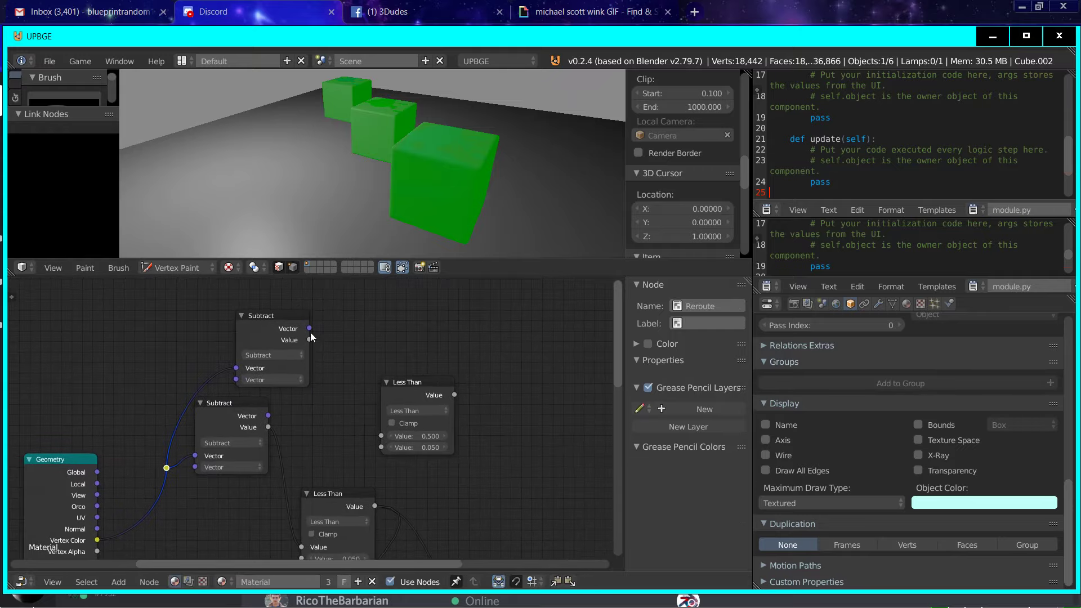
{"action": "left_click_drag", "start_coordinate": [309, 339], "coordinate": [379, 438]}
{"action": "middle_click_drag", "start_coordinate": [380, 438], "coordinate": [134, 355]}
{"action": "left_click_drag", "start_coordinate": [208, 312], "coordinate": [424, 506]}
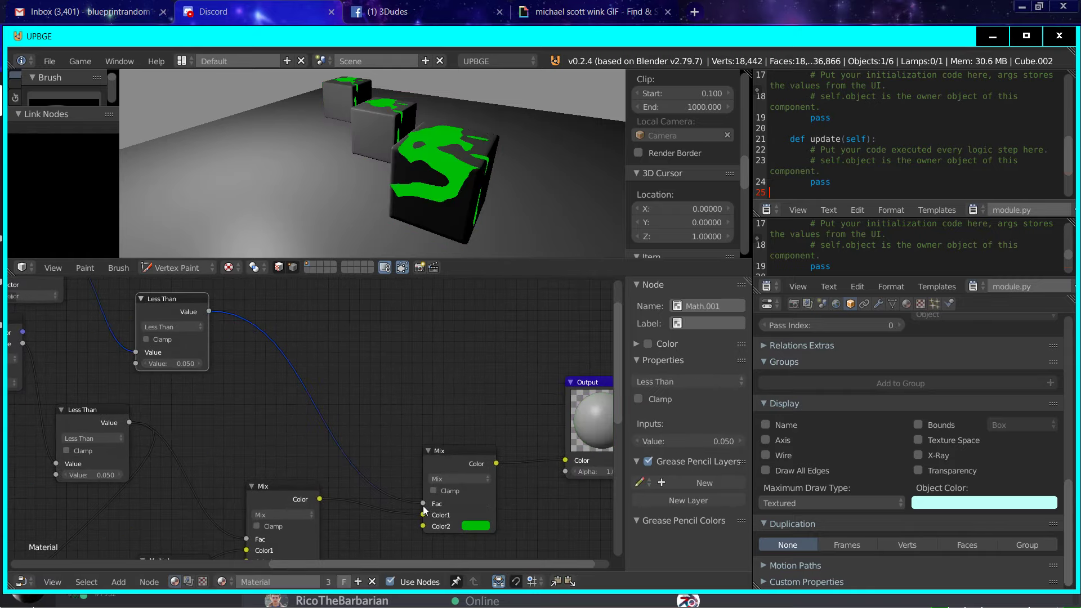
Step: Set the newest Mix node's Color2 to blue
{"action": "left_click", "coordinate": [478, 526]}
{"action": "left_click", "coordinate": [489, 432]}
{"action": "middle_click_drag", "start_coordinate": [135, 392], "coordinate": [391, 453]}
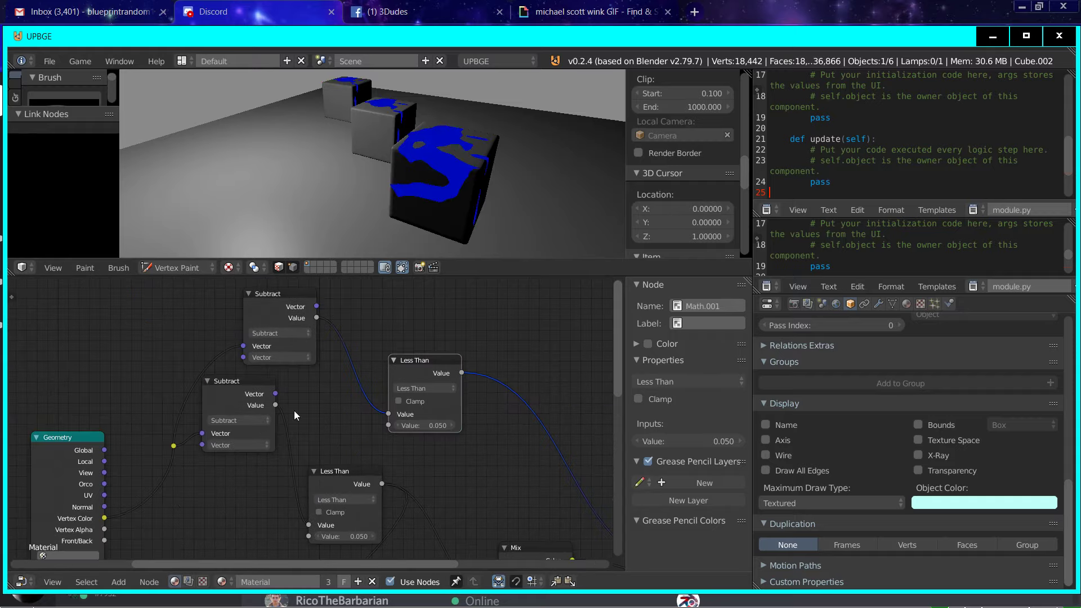
Step: Try to set the duplicate Subtract node's second vector to 1 in its first component and 0 in its second
{"action": "middle_click_drag", "start_coordinate": [191, 378], "coordinate": [207, 397]}
{"action": "left_click", "coordinate": [287, 376]}
{"action": "left_click", "coordinate": [283, 389]}
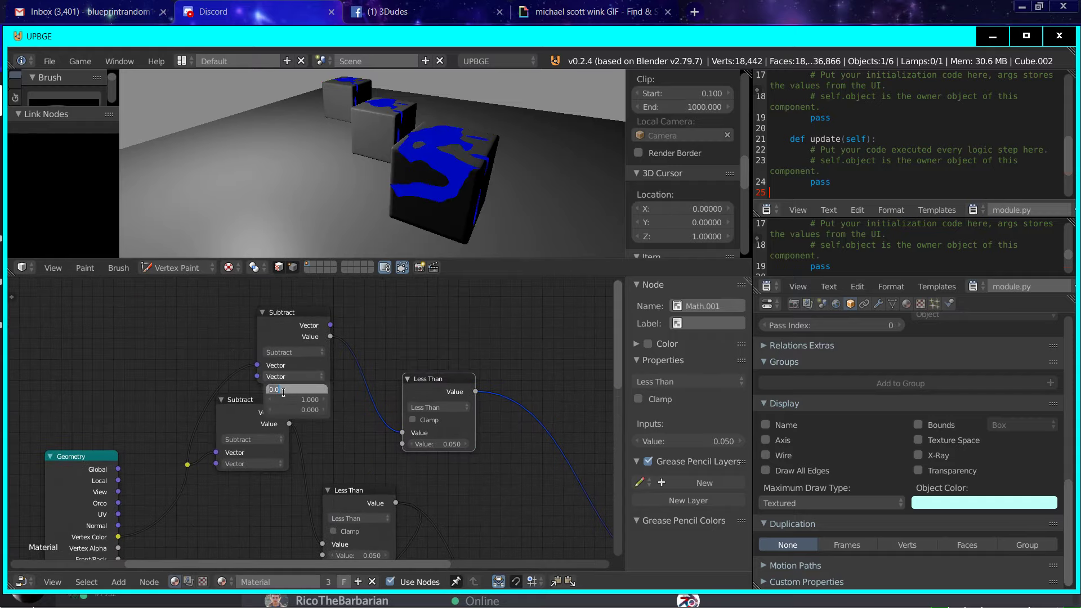
{"action": "type", "text": "1"}
{"action": "key", "text": "Return"}
{"action": "left_click", "coordinate": [292, 400]}
{"action": "type", "text": "0\\"}
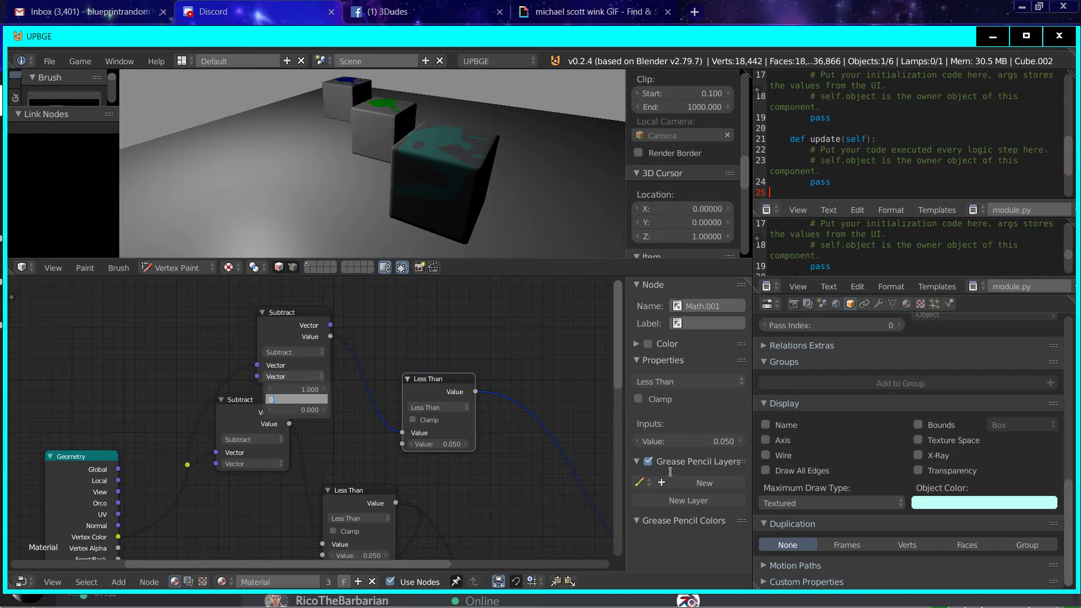
{"action": "key", "text": "Return"}
{"action": "middle_click_drag", "start_coordinate": [359, 409], "coordinate": [352, 439]}
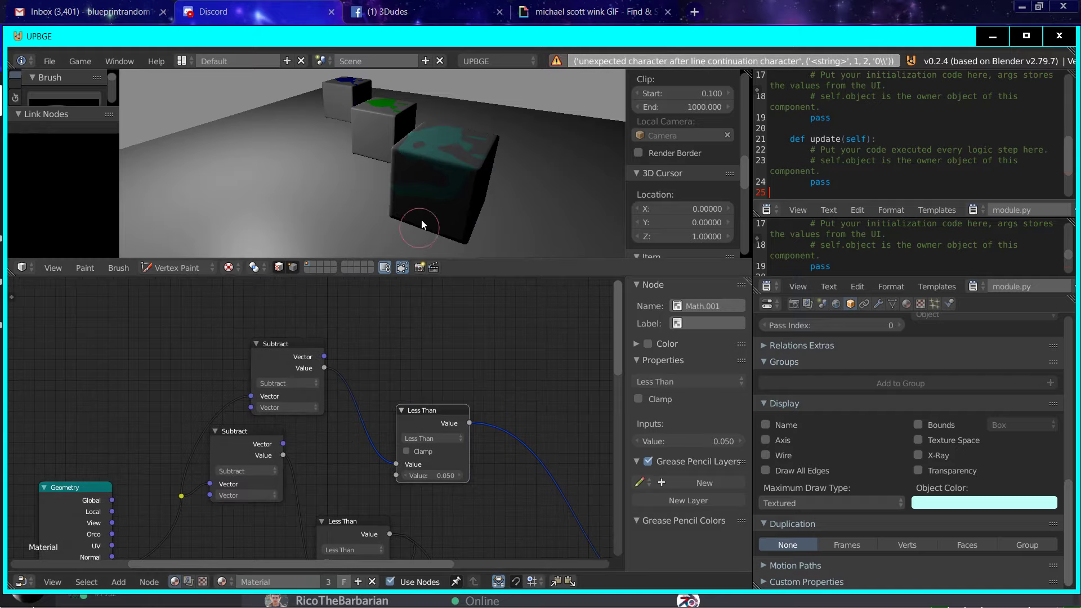
Step: Set the first component of the duplicate Subtract node's second vector back to 0
{"action": "left_click", "coordinate": [304, 406]}
{"action": "left_click", "coordinate": [309, 421]}
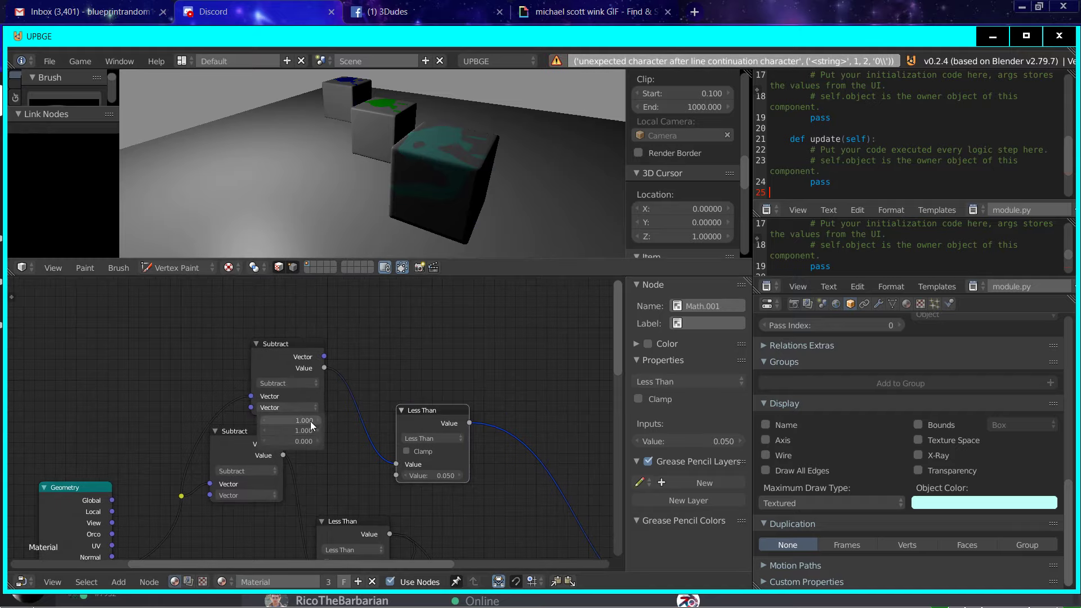
{"action": "type", "text": "0"}
{"action": "key", "text": "Return"}
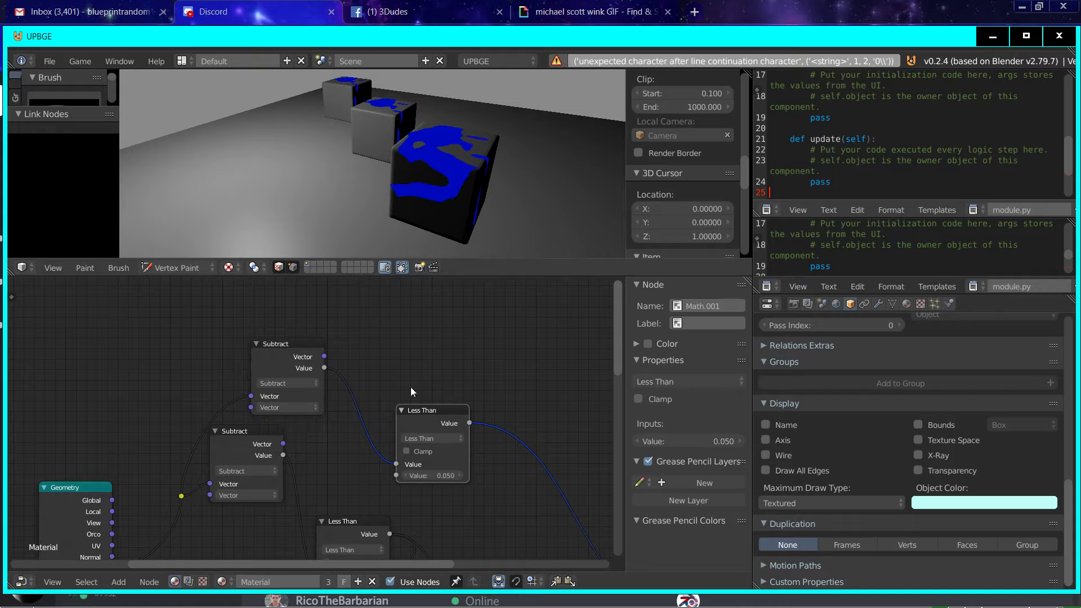
Step: Move the duplicate Subtract and Less Than nodes clear of the original pair
{"action": "left_click_drag", "start_coordinate": [302, 347], "coordinate": [251, 337]}
{"action": "middle_click_drag", "start_coordinate": [557, 424], "coordinate": [343, 398]}
{"action": "left_click", "coordinate": [278, 431]}
{"action": "scroll", "coordinate": [406, 444], "scroll_direction": "down", "scroll_amount": 1}
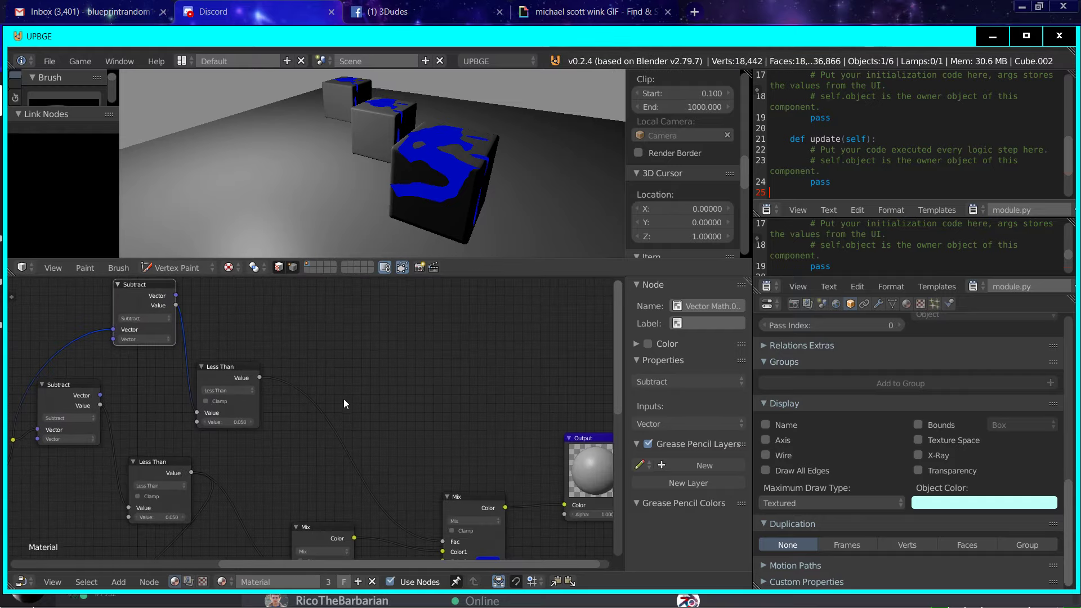
{"action": "left_click_drag", "start_coordinate": [236, 361], "coordinate": [264, 365]}
{"action": "middle_click_drag", "start_coordinate": [263, 364], "coordinate": [437, 374]}
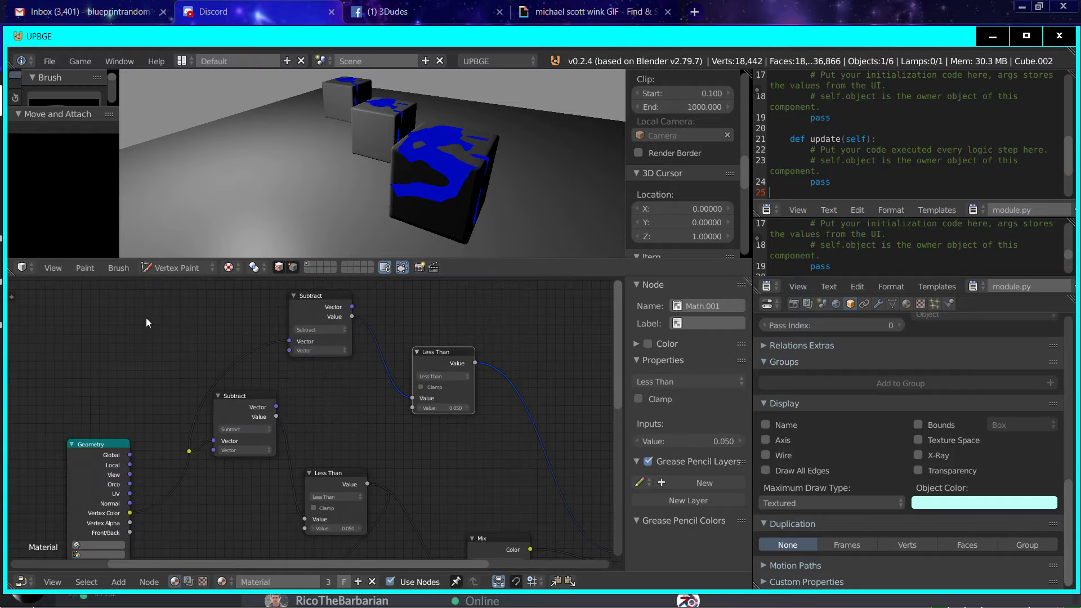
Step: Leave Vertex Paint for Object Mode, select the middle cube and set its object colour to pink
{"action": "left_click", "coordinate": [305, 353]}
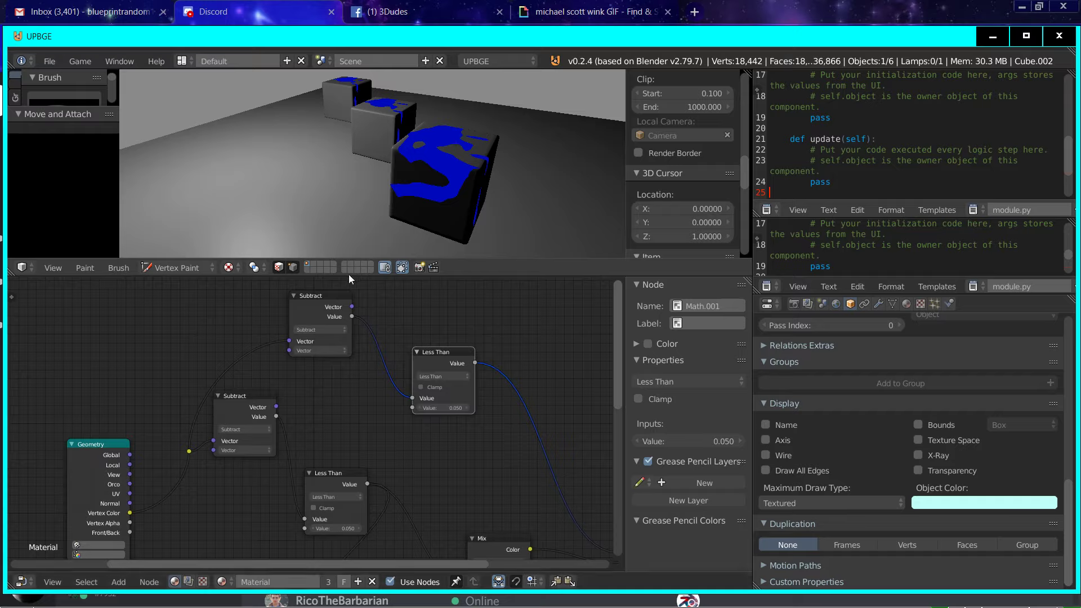
{"action": "scroll", "coordinate": [329, 222], "scroll_direction": "down", "scroll_amount": 2}
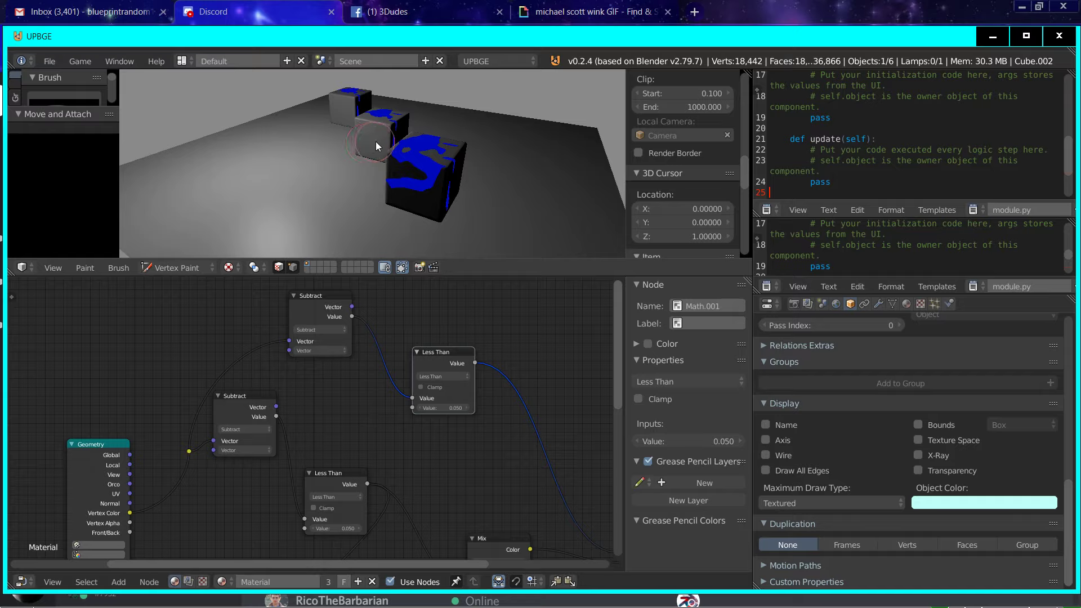
{"action": "left_click", "coordinate": [177, 267]}
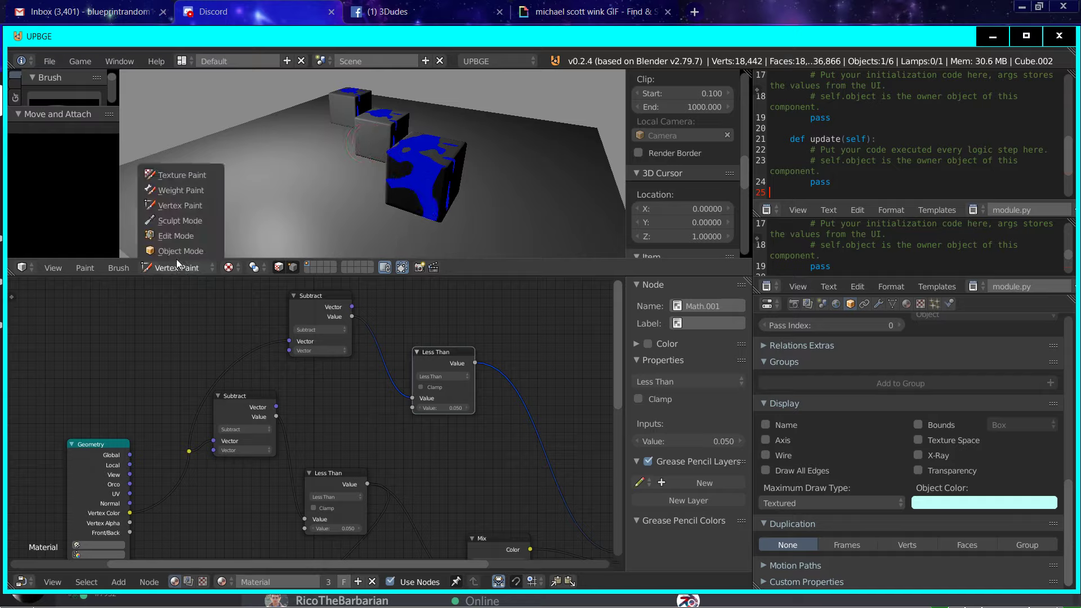
{"action": "left_click", "coordinate": [179, 253]}
{"action": "right_click", "coordinate": [385, 124]}
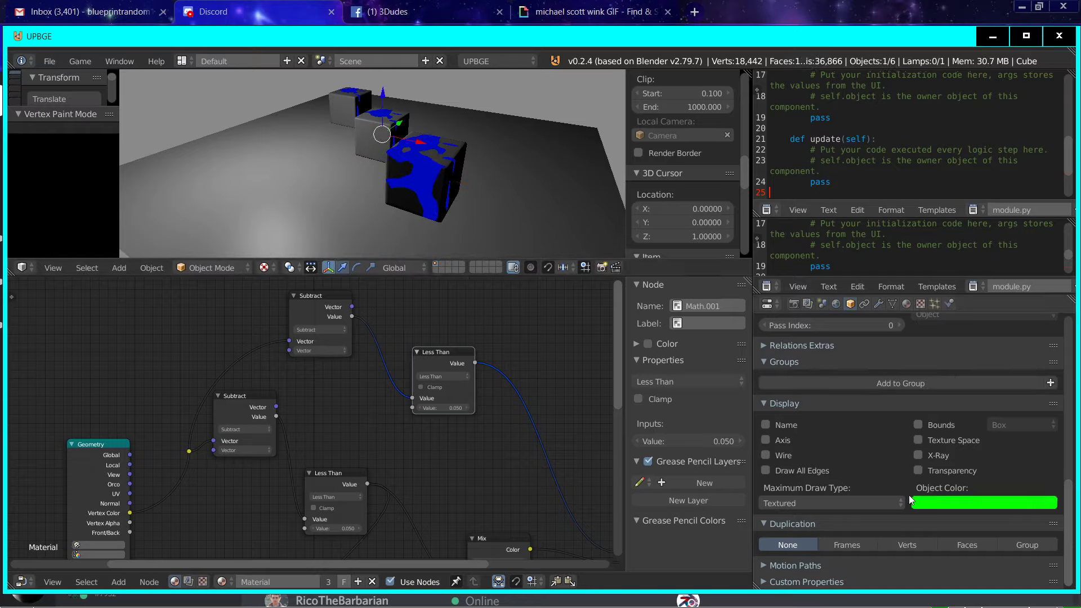
{"action": "left_click", "coordinate": [979, 502]}
{"action": "mouse_move", "coordinate": [974, 391]}
{"action": "left_mouse_down"}
{"action": "mouse_move", "coordinate": [984, 362]}
{"action": "mouse_move", "coordinate": [988, 377]}
{"action": "left_mouse_up"}
Step: Set the upper Subtract node's second vector to 1 in its first component and 0 in its second
{"action": "middle_click_drag", "start_coordinate": [369, 421], "coordinate": [386, 413]}
{"action": "scroll", "coordinate": [306, 384], "scroll_direction": "up", "scroll_amount": 1}
{"action": "left_click", "coordinate": [338, 351]}
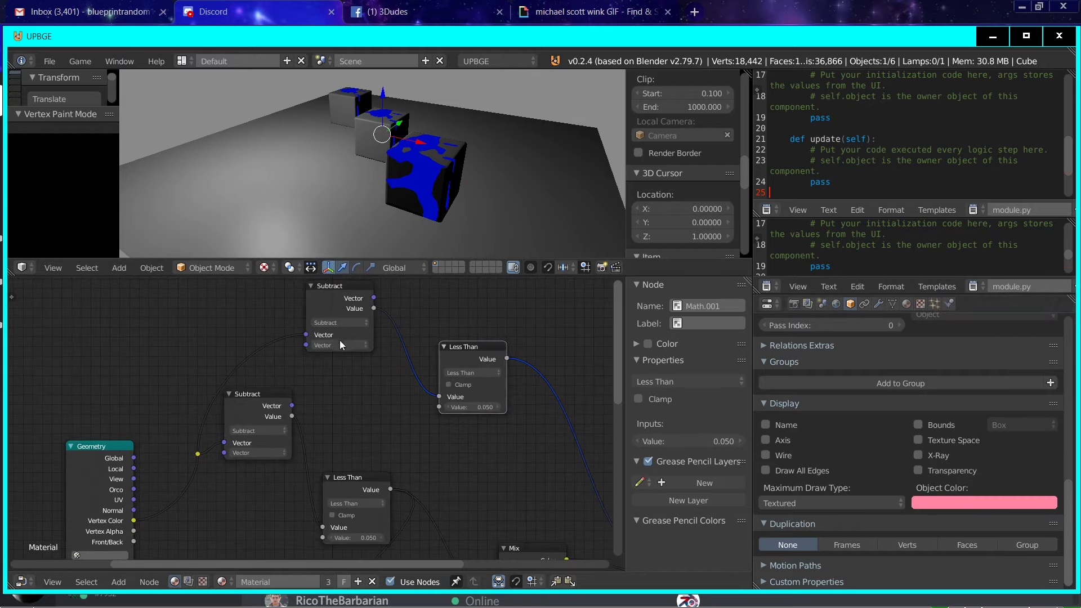
{"action": "double_click", "coordinate": [335, 359]}
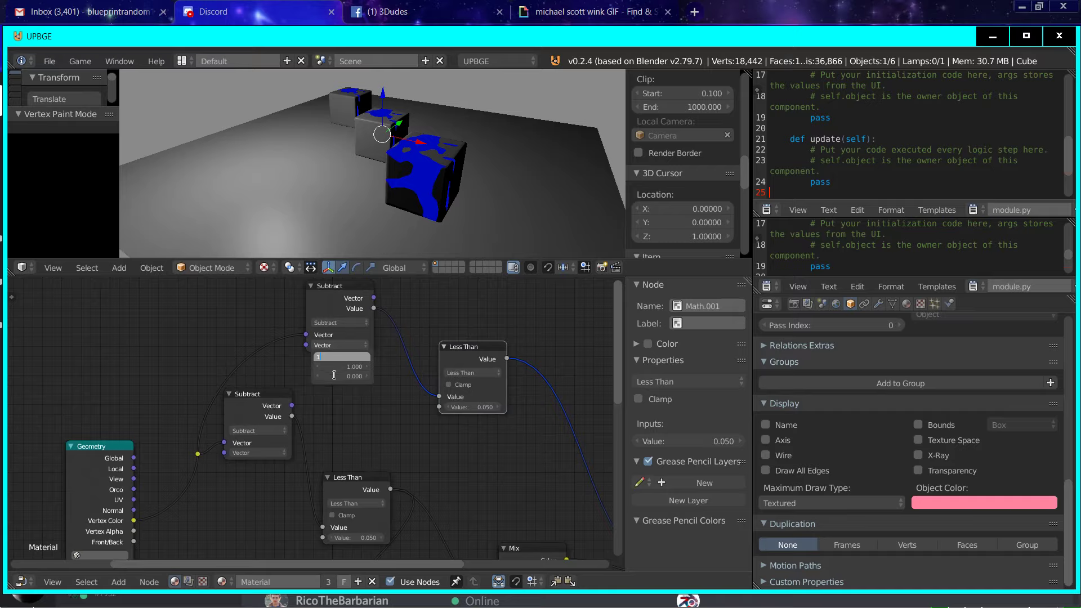
{"action": "type", "text": "1"}
{"action": "key", "text": "Return"}
{"action": "left_click", "coordinate": [336, 366]}
{"action": "type", "text": "0"}
{"action": "key", "text": "Return"}
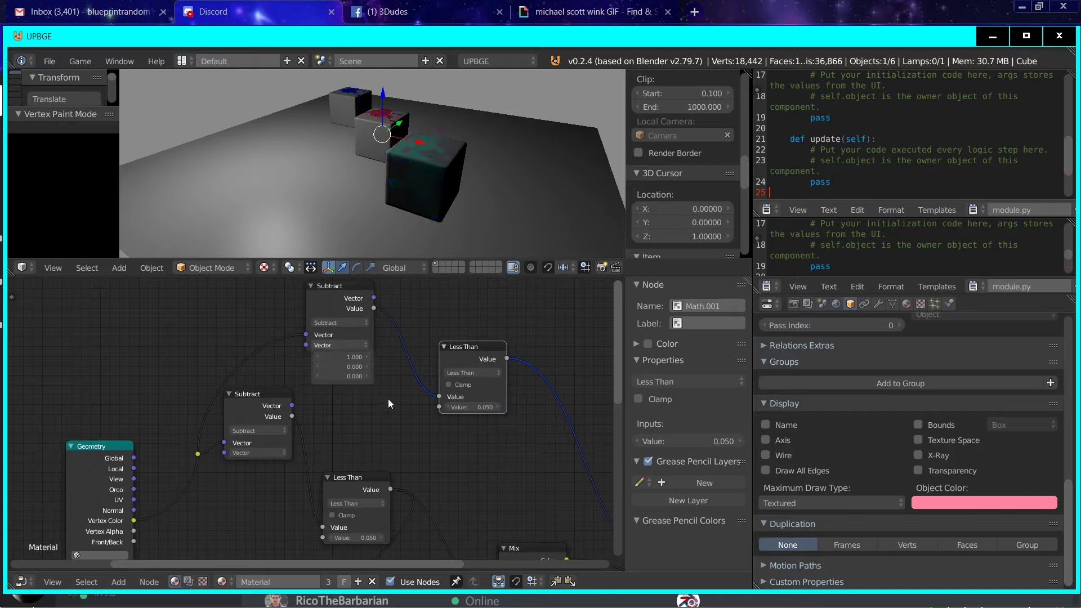
Step: Set the vertex paint brush colour to red and paint a patch on the middle cube's side in Vertex Paint mode
{"action": "left_click", "coordinate": [210, 268]}
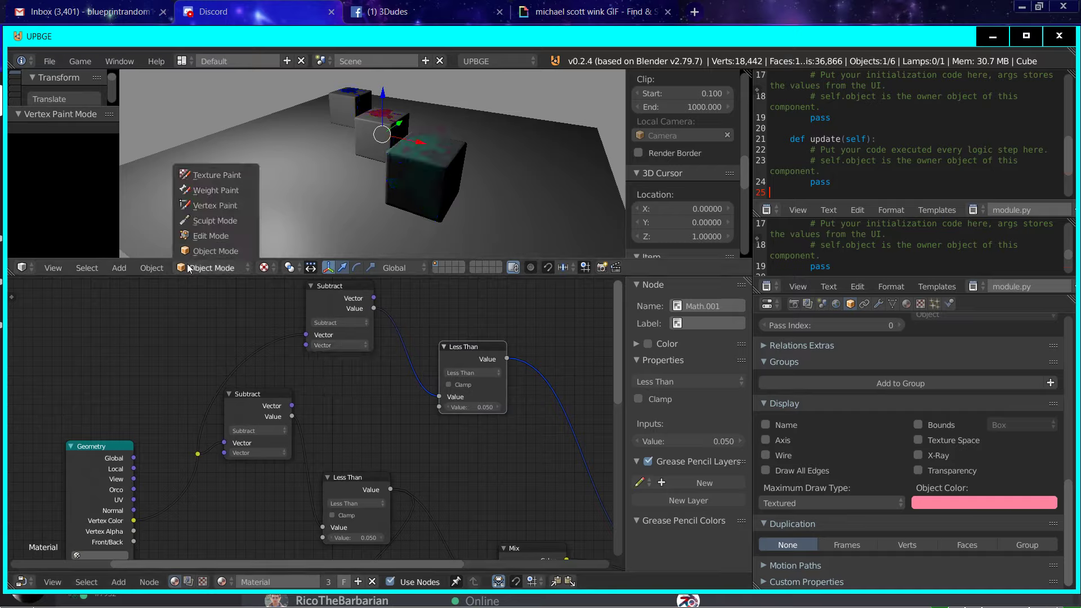
{"action": "left_click", "coordinate": [202, 206]}
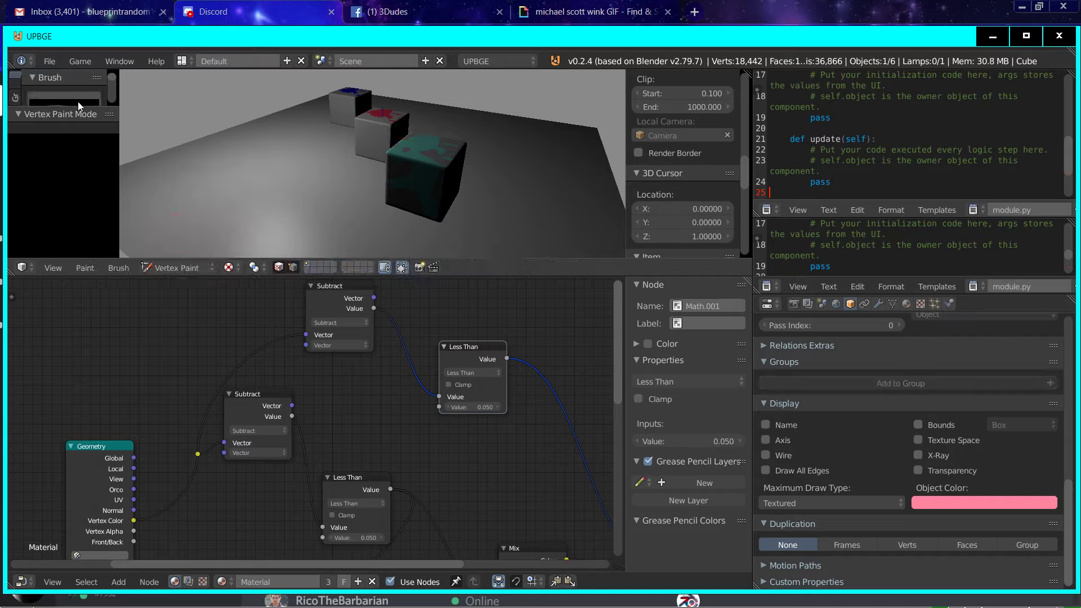
{"action": "scroll", "coordinate": [86, 242], "scroll_direction": "down", "scroll_amount": 5}
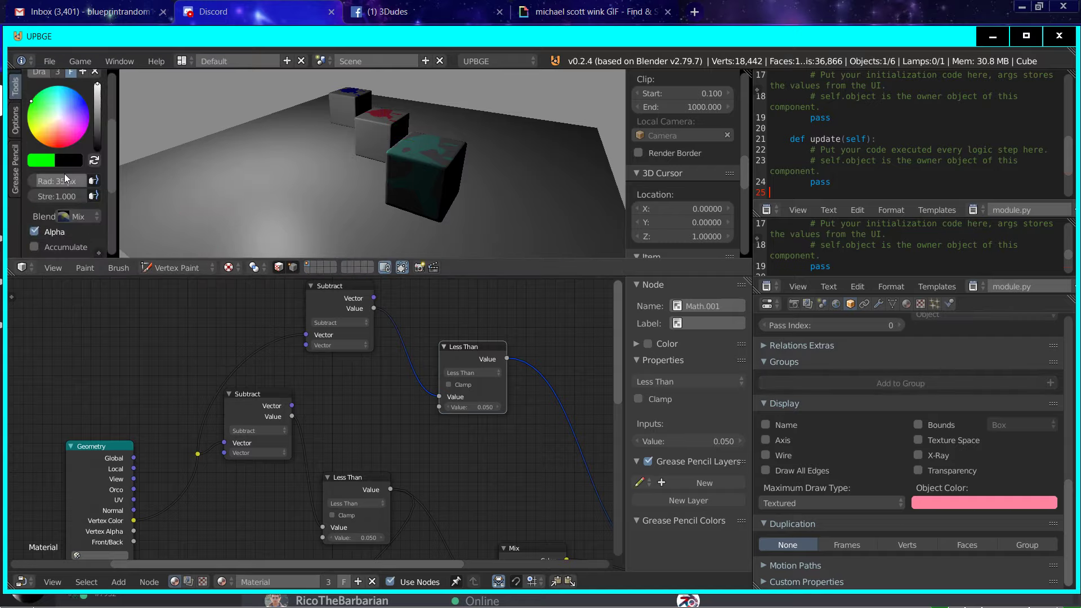
{"action": "left_click", "coordinate": [33, 162]}
{"action": "left_click", "coordinate": [86, 279]}
{"action": "left_click", "coordinate": [104, 326]}
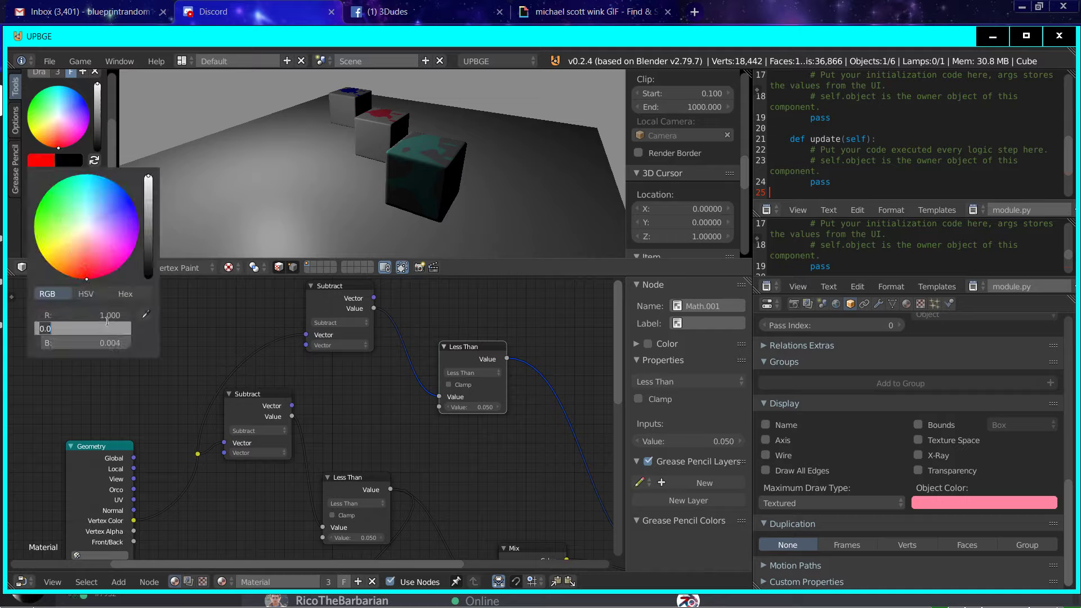
{"action": "type", "text": "0"}
{"action": "key", "text": "Tab"}
{"action": "type", "text": "0"}
{"action": "key", "text": "Return"}
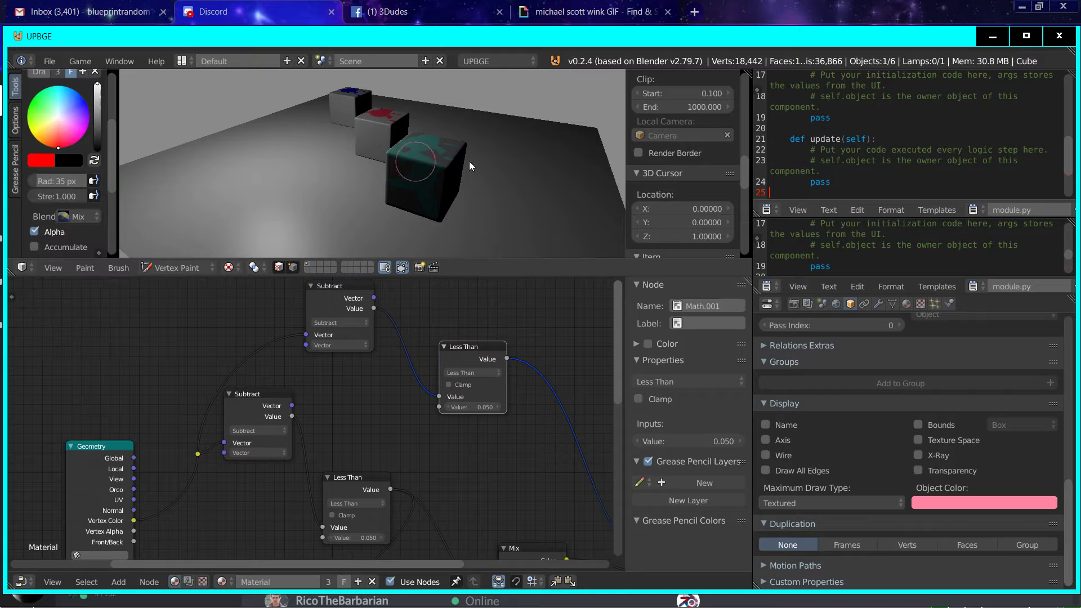
{"action": "left_click_drag", "start_coordinate": [372, 141], "coordinate": [383, 141]}
Step: Change Color2 of the Mix node feeding the Output from deep blue to a light blue
{"action": "middle_click_drag", "start_coordinate": [509, 392], "coordinate": [347, 374]}
{"action": "scroll", "coordinate": [349, 376], "scroll_direction": "down", "scroll_amount": 5}
{"action": "middle_click_drag", "start_coordinate": [394, 411], "coordinate": [322, 362]}
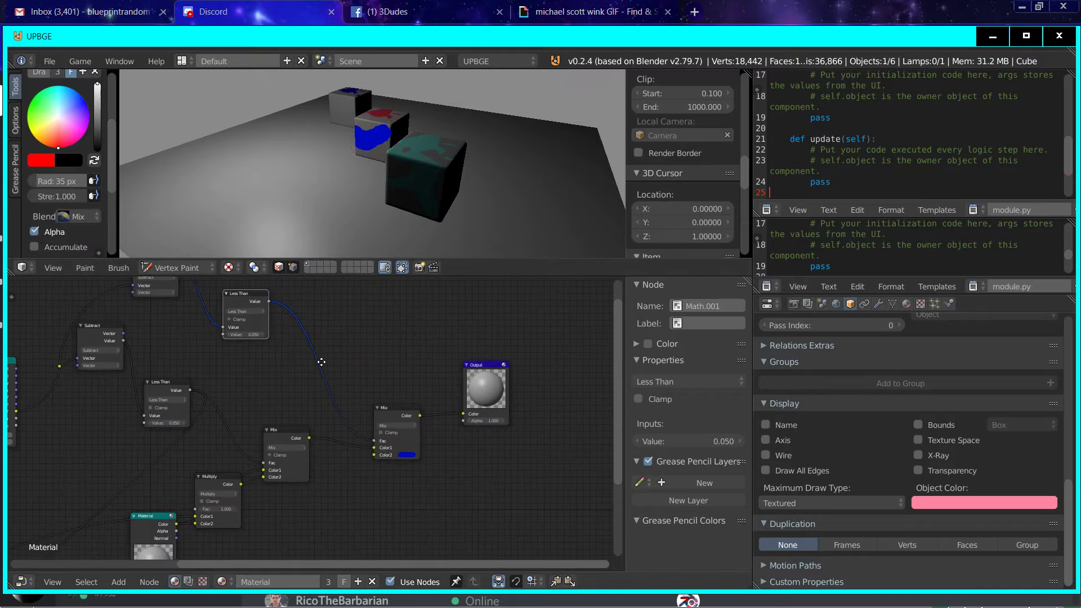
{"action": "scroll", "coordinate": [323, 365], "scroll_direction": "up", "scroll_amount": 6}
{"action": "middle_click_drag", "start_coordinate": [383, 523], "coordinate": [186, 415]}
{"action": "scroll", "coordinate": [197, 420], "scroll_direction": "up", "scroll_amount": 3}
{"action": "scroll", "coordinate": [321, 401], "scroll_direction": "up", "scroll_amount": 1}
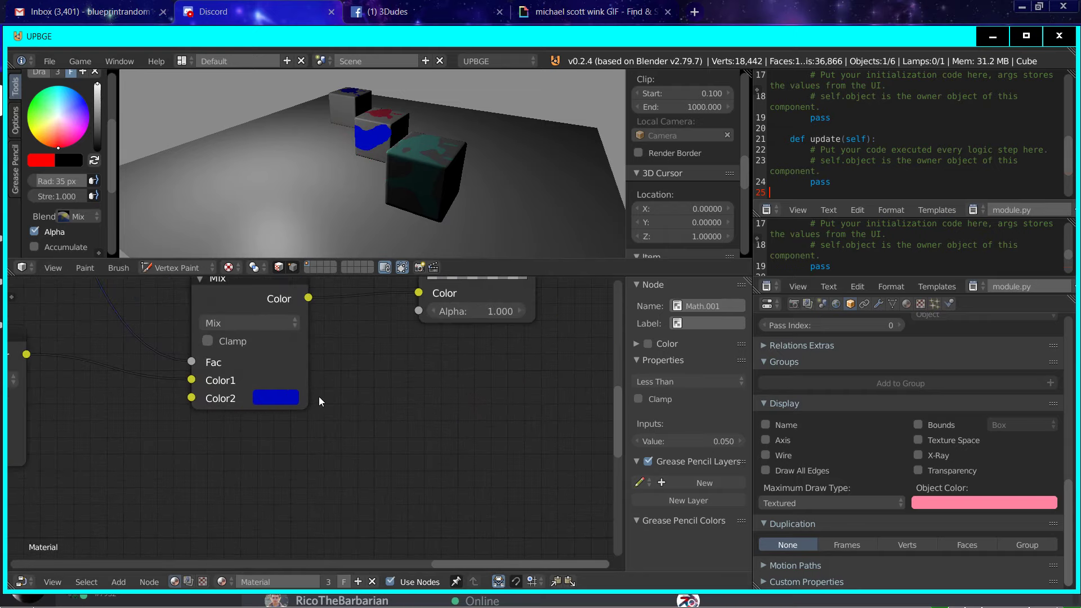
{"action": "left_click", "coordinate": [288, 400]}
{"action": "left_click", "coordinate": [269, 404]}
{"action": "left_click", "coordinate": [333, 198]}
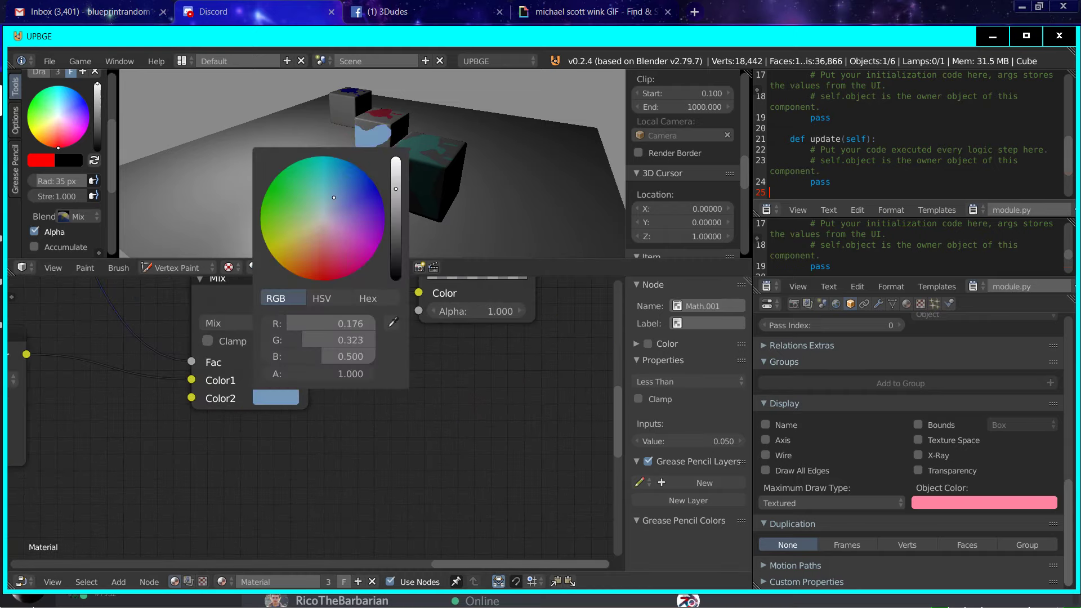
Step: Add an RGB input node beside the Multiply node in the material's node tree
{"action": "scroll", "coordinate": [128, 425], "scroll_direction": "down", "scroll_amount": 1}
{"action": "scroll", "coordinate": [129, 424], "scroll_direction": "down", "scroll_amount": 4}
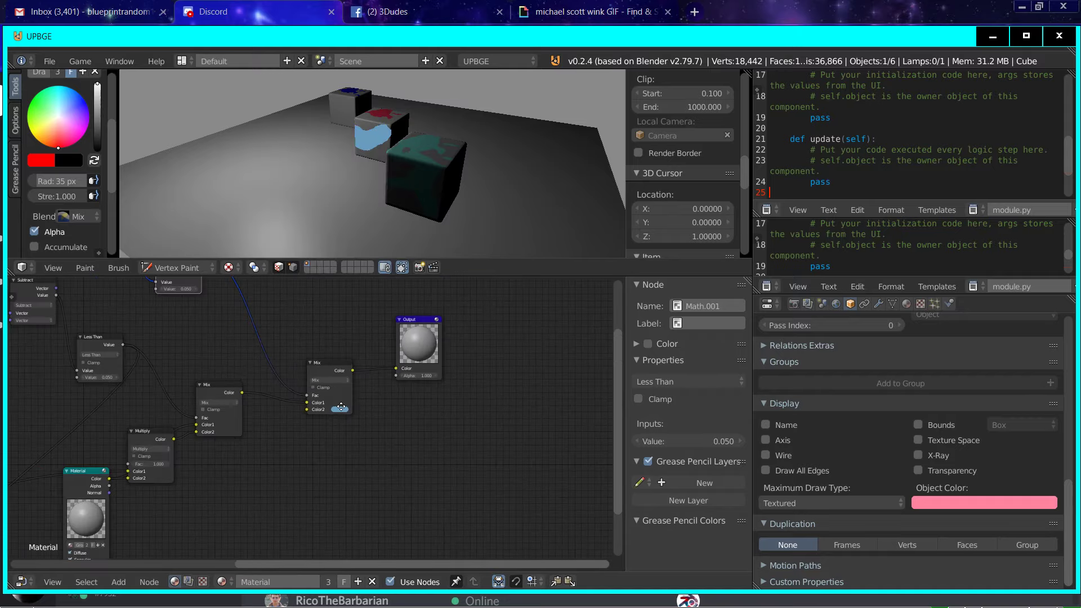
{"action": "scroll", "coordinate": [343, 366], "scroll_direction": "up", "scroll_amount": 2}
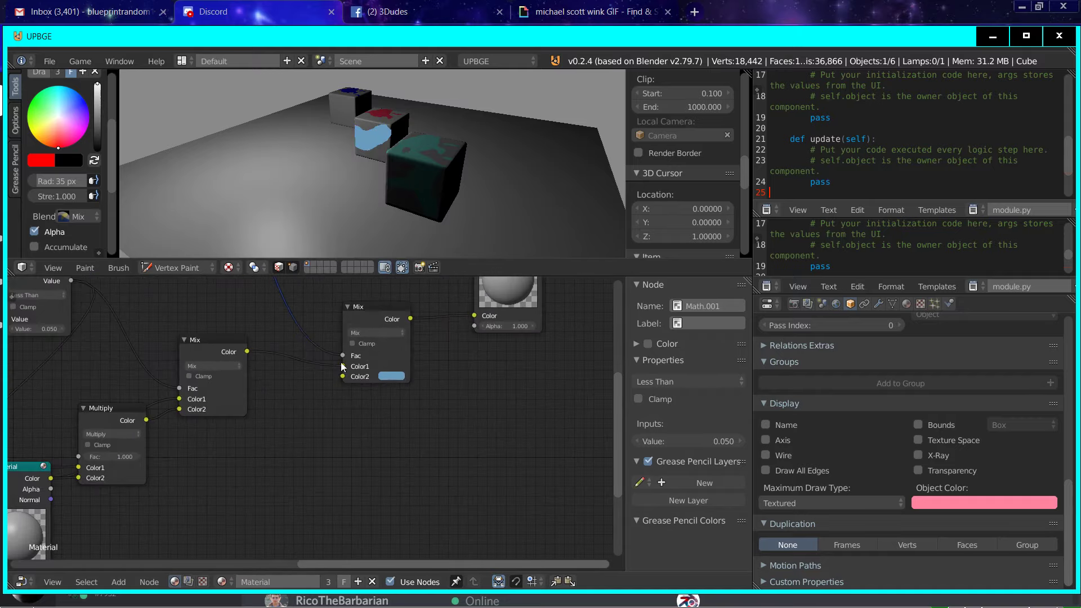
{"action": "left_click", "coordinate": [121, 570]}
{"action": "left_click", "coordinate": [121, 580]}
{"action": "scroll", "coordinate": [495, 484], "scroll_direction": "down", "scroll_amount": 6}
{"action": "middle_click_drag", "start_coordinate": [488, 481], "coordinate": [254, 345]}
{"action": "scroll", "coordinate": [316, 333], "scroll_direction": "up", "scroll_amount": 2}
{"action": "middle_click_drag", "start_coordinate": [317, 335], "coordinate": [206, 500]}
{"action": "left_click", "coordinate": [118, 580]}
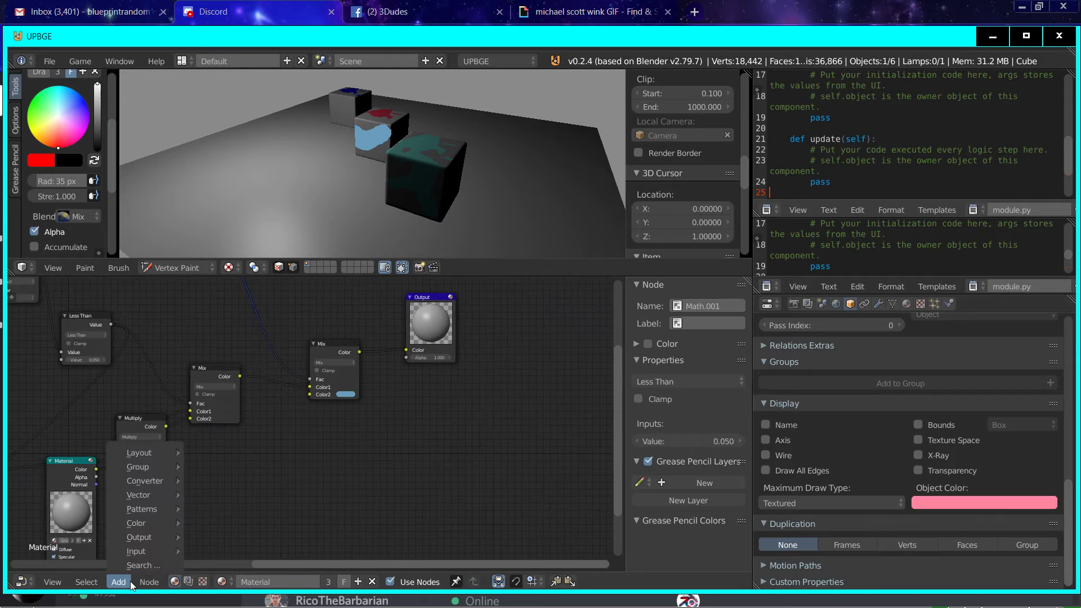
{"action": "mouse_move", "coordinate": [138, 550]}
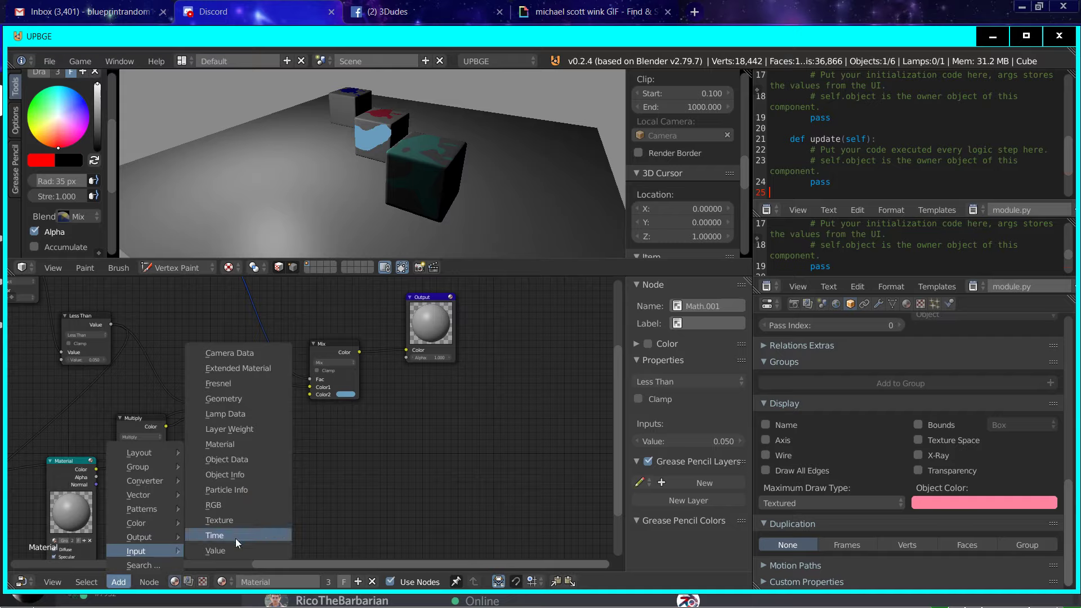
{"action": "left_click", "coordinate": [235, 506]}
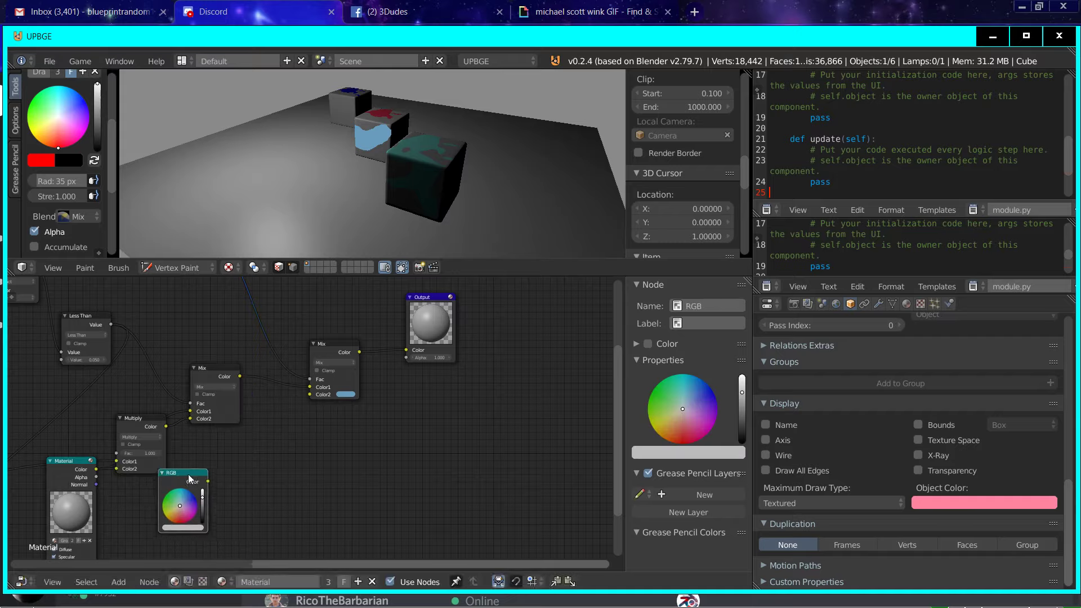
Step: Duplicate the first Mix node as a Multiply node combining the Material and RGB colours, and link it to the last Mix's Color2
{"action": "left_click", "coordinate": [235, 410]}
{"action": "key", "text": "shift+d"}
{"action": "left_click", "coordinate": [312, 511]}
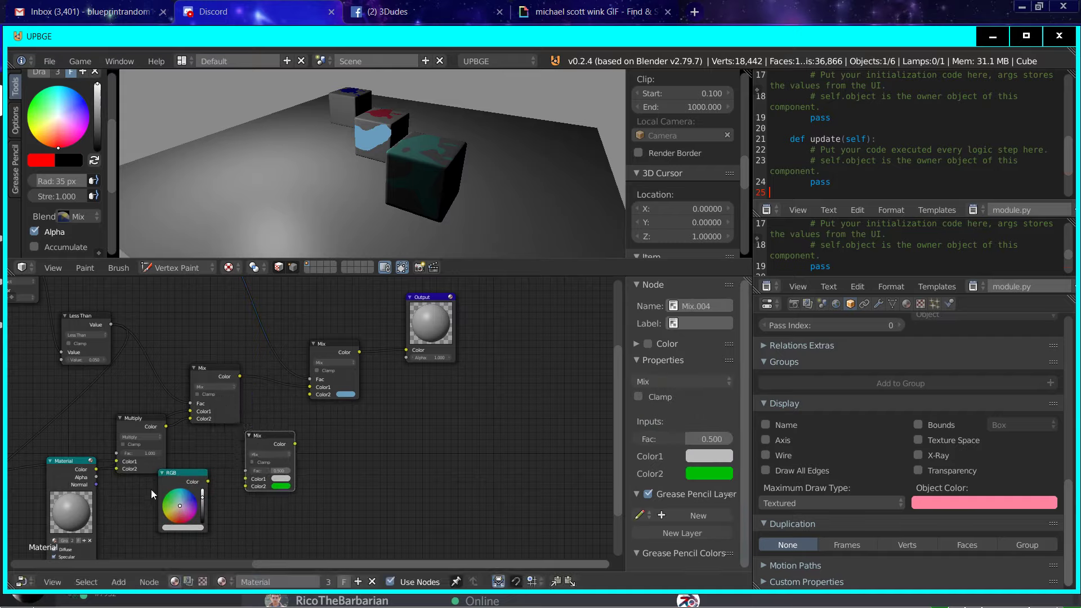
{"action": "left_click_drag", "start_coordinate": [97, 469], "coordinate": [247, 487]}
{"action": "left_click", "coordinate": [270, 454]}
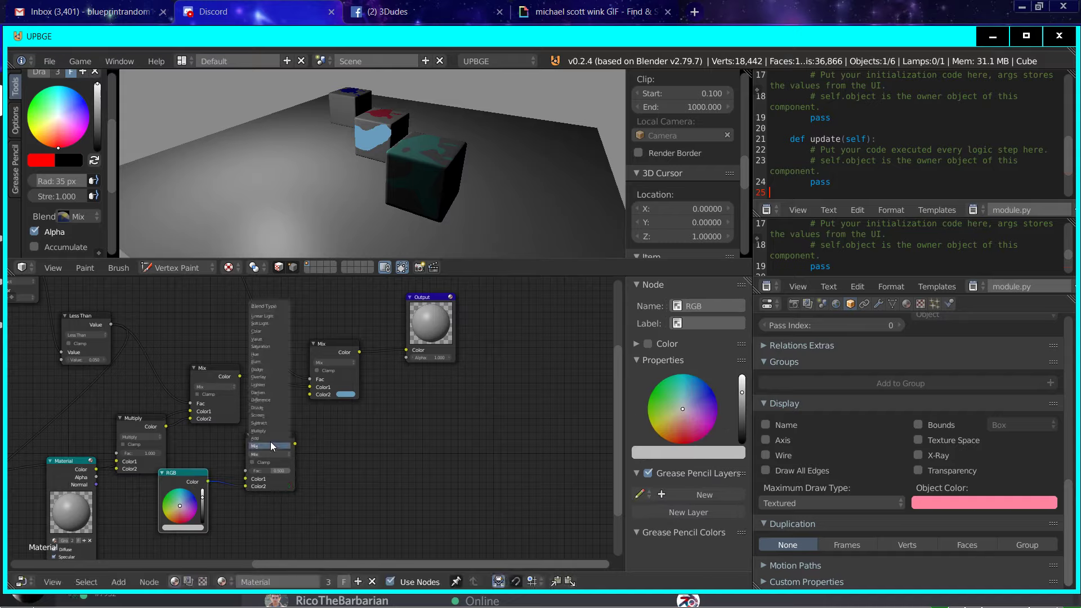
{"action": "left_click", "coordinate": [271, 431]}
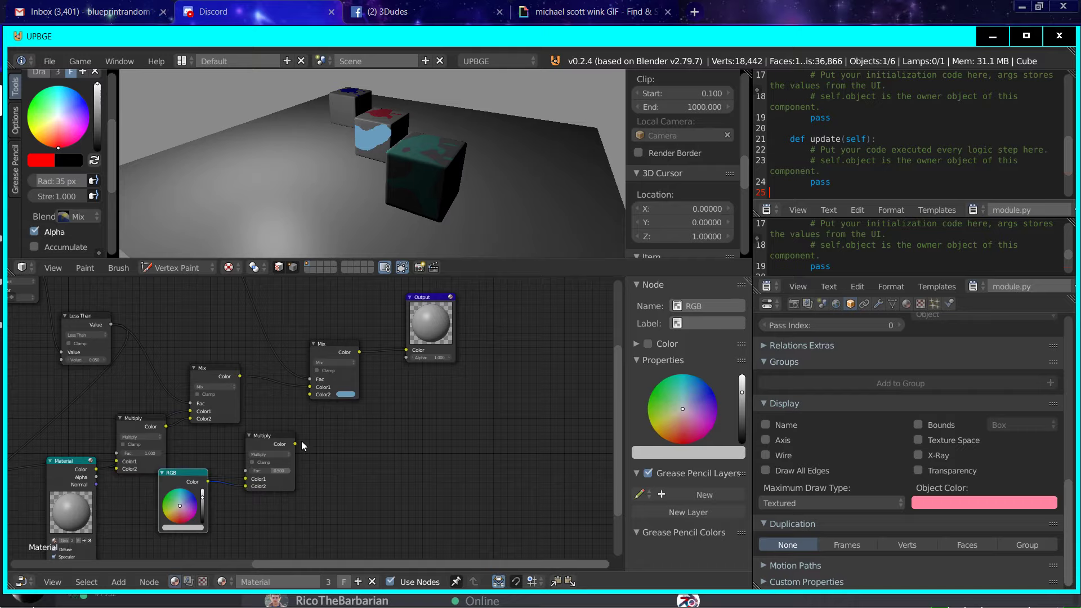
{"action": "scroll", "coordinate": [296, 453], "scroll_direction": "up", "scroll_amount": 5}
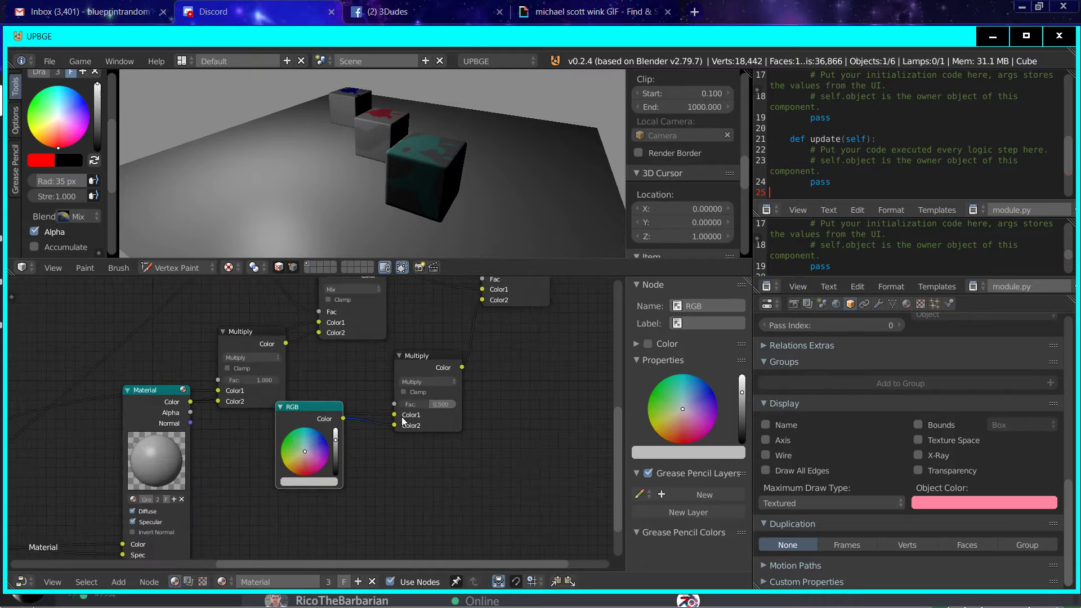
Step: Set the RGB node's colour to blue and inspect the tinted patch on the middle cube up close
{"action": "mouse_move", "coordinate": [296, 457]}
{"action": "left_mouse_down"}
{"action": "mouse_move", "coordinate": [338, 462]}
{"action": "mouse_move", "coordinate": [333, 449]}
{"action": "mouse_move", "coordinate": [374, 431]}
{"action": "mouse_move", "coordinate": [367, 410]}
{"action": "mouse_move", "coordinate": [321, 454]}
{"action": "left_mouse_up"}
{"action": "middle_click_drag", "start_coordinate": [318, 81], "coordinate": [461, 174]}
{"action": "scroll", "coordinate": [462, 174], "scroll_direction": "up", "scroll_amount": 4}
{"action": "scroll", "coordinate": [395, 177], "scroll_direction": "up", "scroll_amount": 3}
{"action": "mouse_move", "coordinate": [330, 181]}
{"action": "middle_mouse_down"}
{"action": "mouse_move", "coordinate": [377, 173]}
{"action": "mouse_move", "coordinate": [371, 87]}
{"action": "middle_mouse_up"}
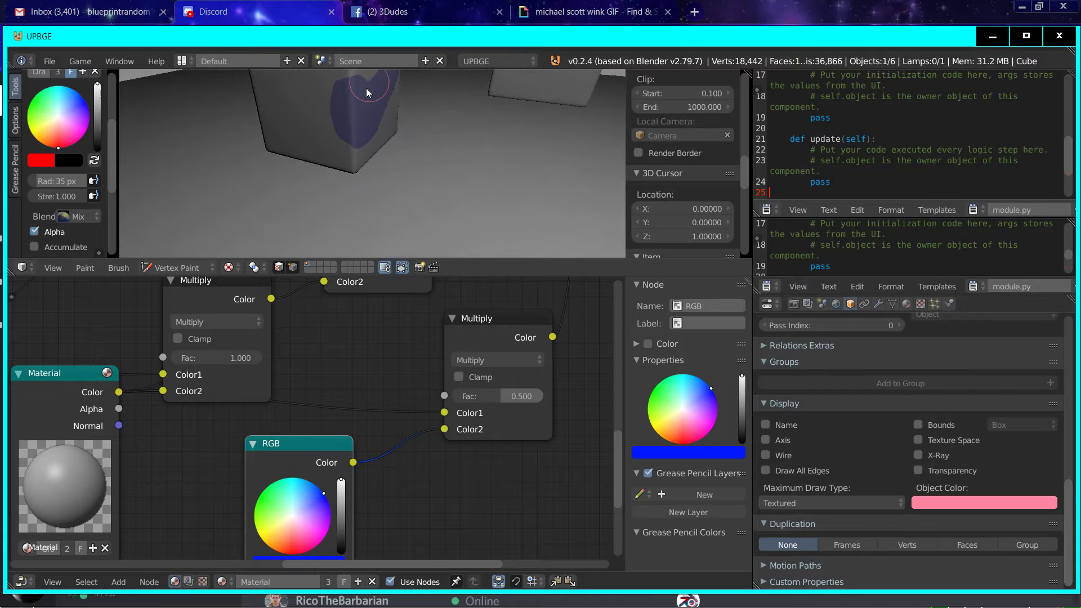
{"action": "scroll", "coordinate": [451, 195], "scroll_direction": "down", "scroll_amount": 7}
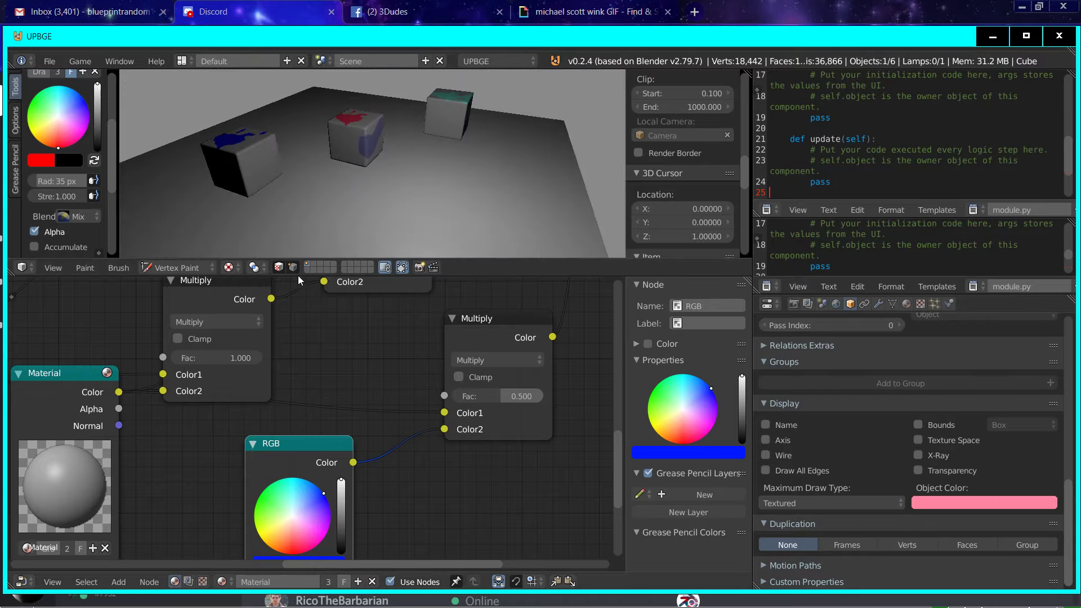
Step: Reselect the middle cube and return it to Vertex Paint mode
{"action": "scroll", "coordinate": [191, 293], "scroll_direction": "down", "scroll_amount": 1}
{"action": "scroll", "coordinate": [329, 194], "scroll_direction": "down", "scroll_amount": 2}
{"action": "key", "text": "v"}
{"action": "right_click", "coordinate": [329, 209]}
{"action": "left_click", "coordinate": [203, 268]}
{"action": "right_click", "coordinate": [363, 151]}
{"action": "key", "text": "v"}
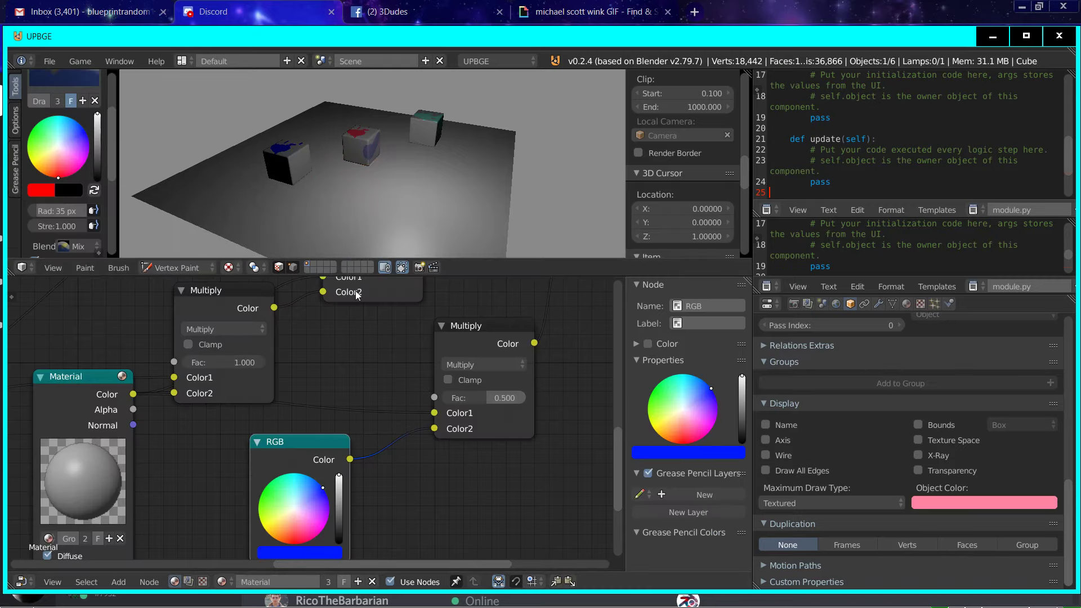
Step: Make a single-user copy of the middle cube's material and rename it Material2
{"action": "left_click", "coordinate": [907, 304]}
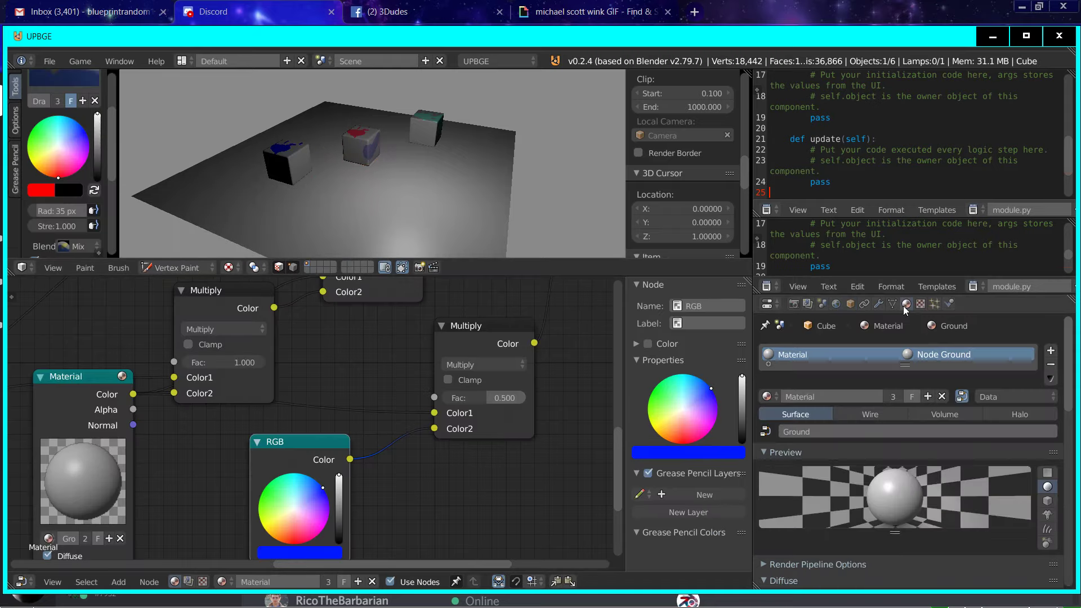
{"action": "left_click", "coordinate": [1050, 352]}
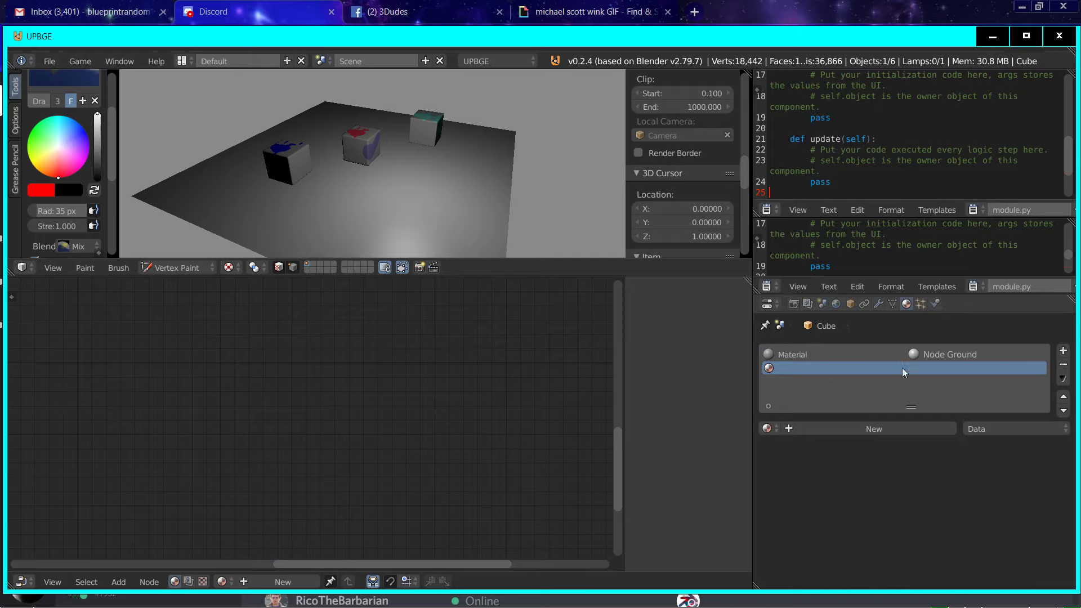
{"action": "left_click", "coordinate": [1062, 365]}
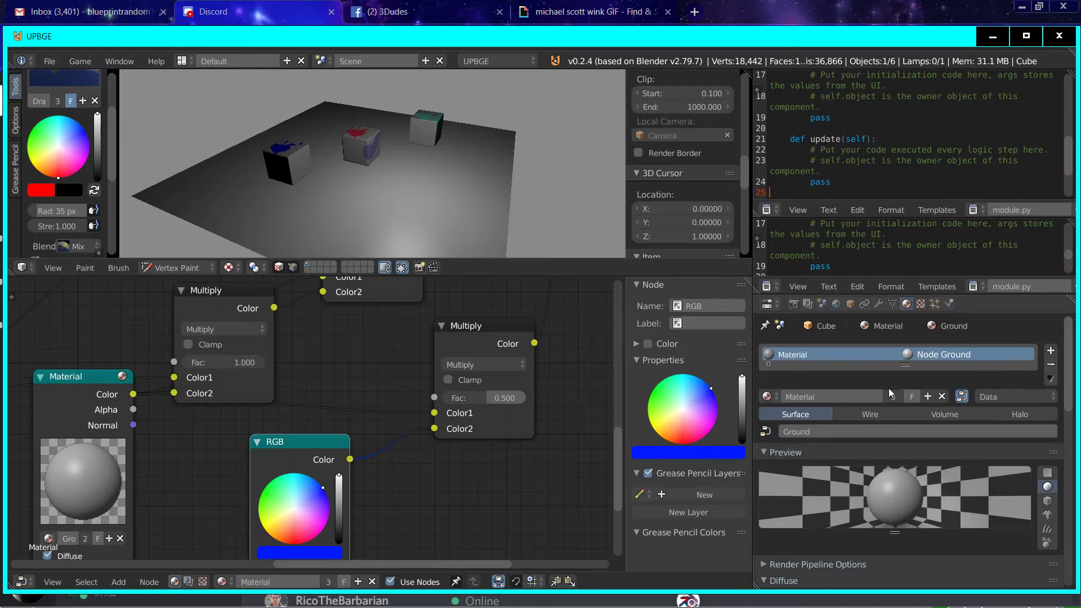
{"action": "left_click", "coordinate": [928, 396]}
{"action": "left_click", "coordinate": [860, 397]}
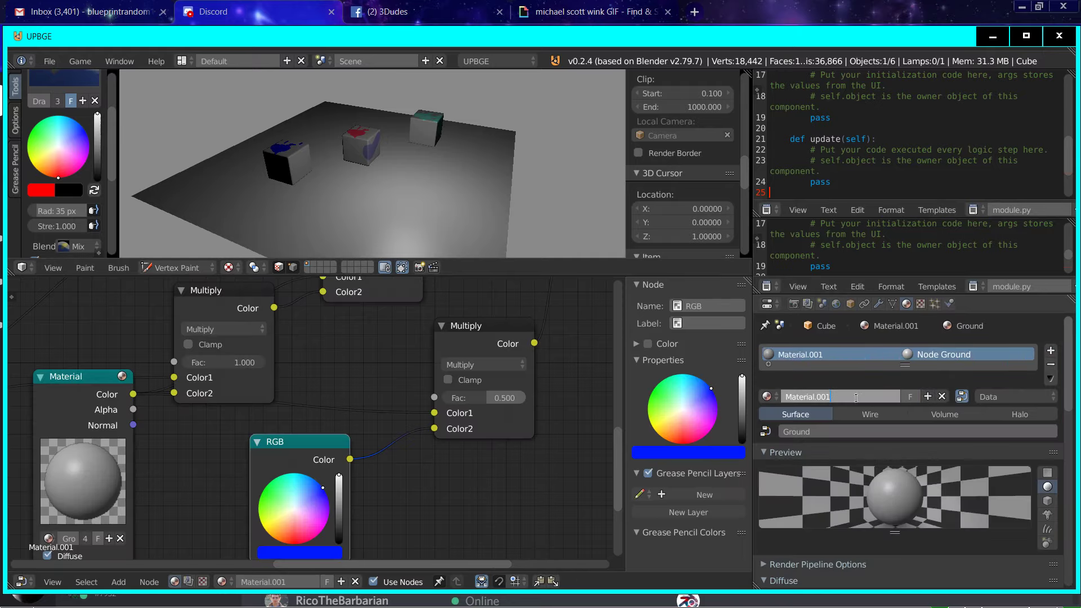
{"action": "type", "text": "2"}
{"action": "key", "text": "Return"}
Step: Add a new cube mesh in Object Mode and raise it along the Z axis above the middle cube
{"action": "left_click", "coordinate": [173, 267]}
{"action": "left_click", "coordinate": [179, 250]}
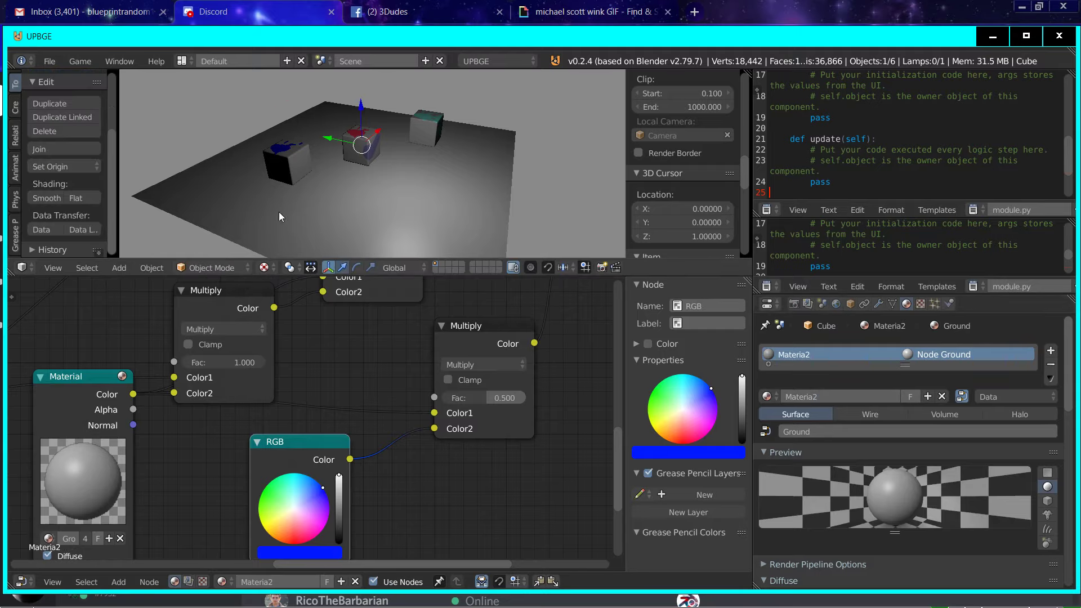
{"action": "left_click", "coordinate": [120, 268]}
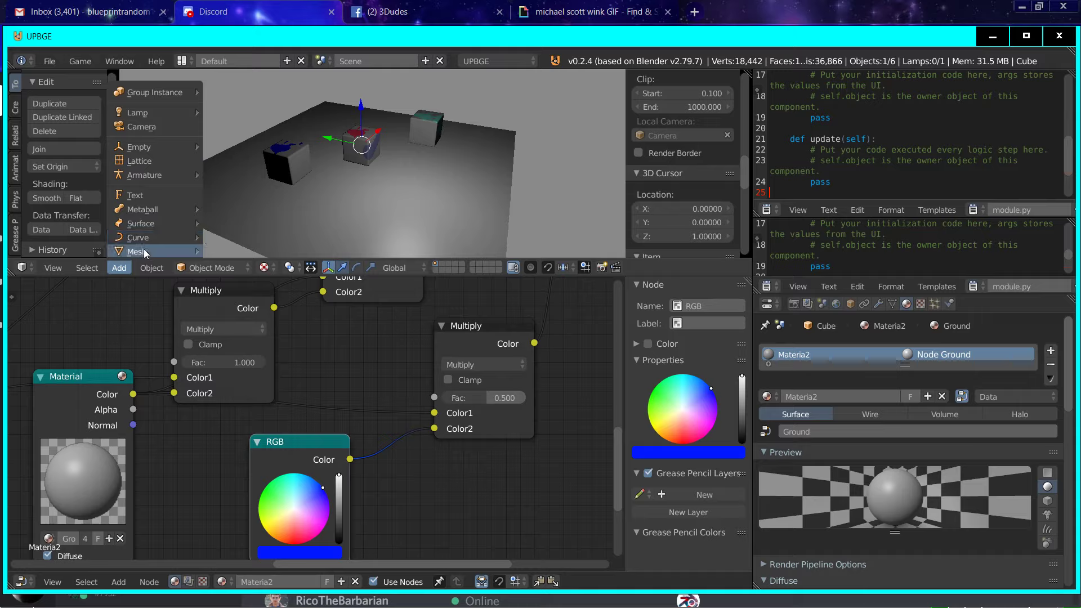
{"action": "mouse_move", "coordinate": [180, 252]}
{"action": "left_click", "coordinate": [234, 265]}
{"action": "key", "text": "g"}
{"action": "key", "text": "z"}
{"action": "left_click", "coordinate": [508, 160]}
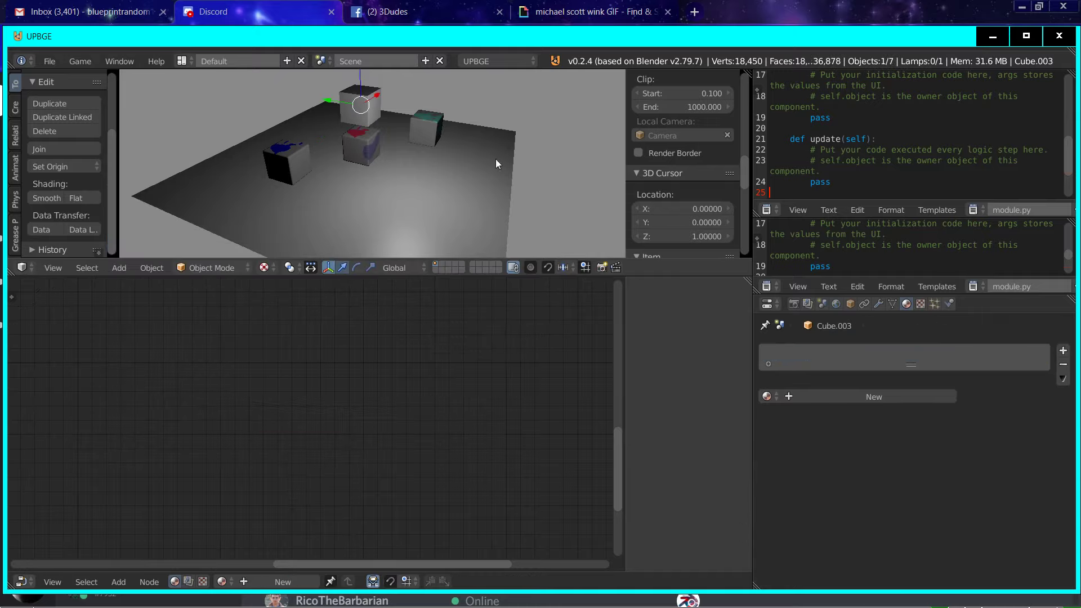
Step: Subdivide the new cube's mesh once in Edit Mode
{"action": "key", "text": "Tab"}
{"action": "scroll", "coordinate": [75, 177], "scroll_direction": "down", "scroll_amount": 3}
{"action": "left_click", "coordinate": [65, 203]}
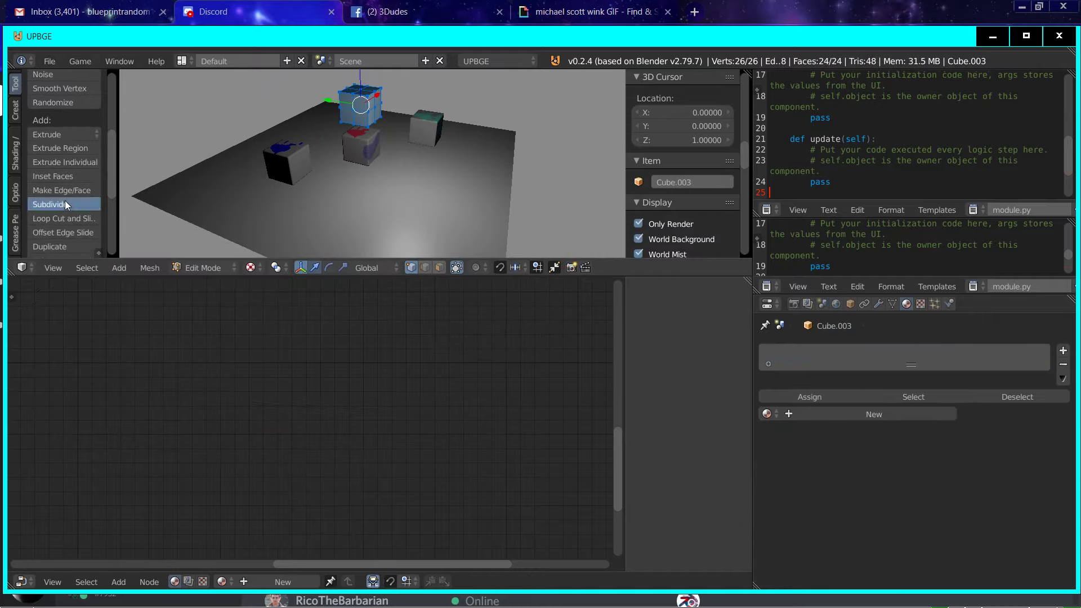
Step: Subdivide the new cube's mesh once more and round it with To Sphere at factor 1
{"action": "left_click", "coordinate": [65, 202]}
{"action": "key", "text": "alt+shift+s"}
{"action": "key", "text": "1"}
{"action": "left_click", "coordinate": [518, 159]}
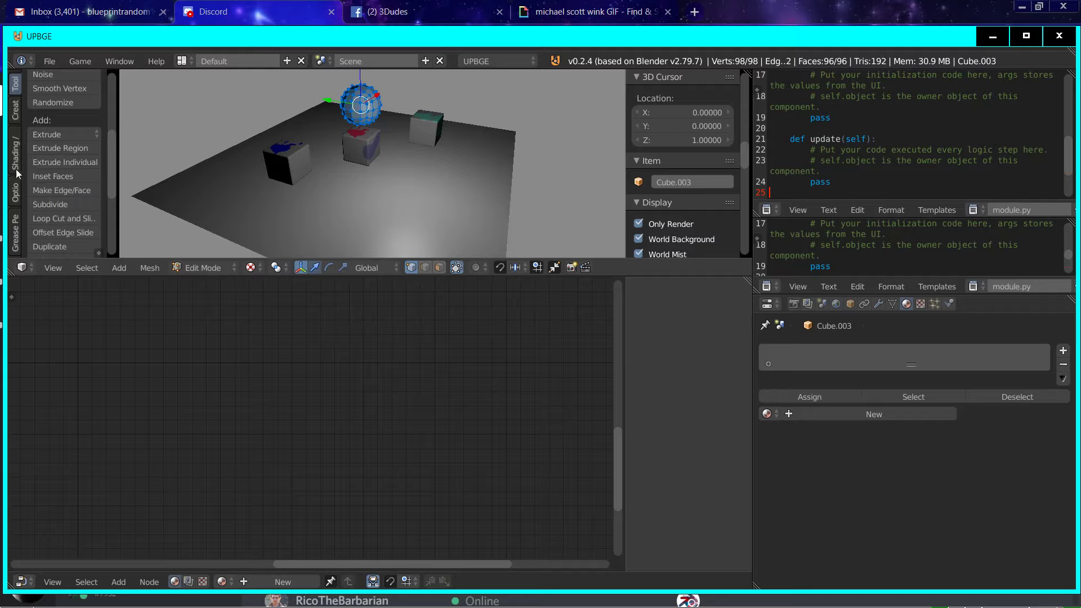
Step: Apply smooth shading to the sphere's faces and return to Object Mode
{"action": "left_click", "coordinate": [15, 155]}
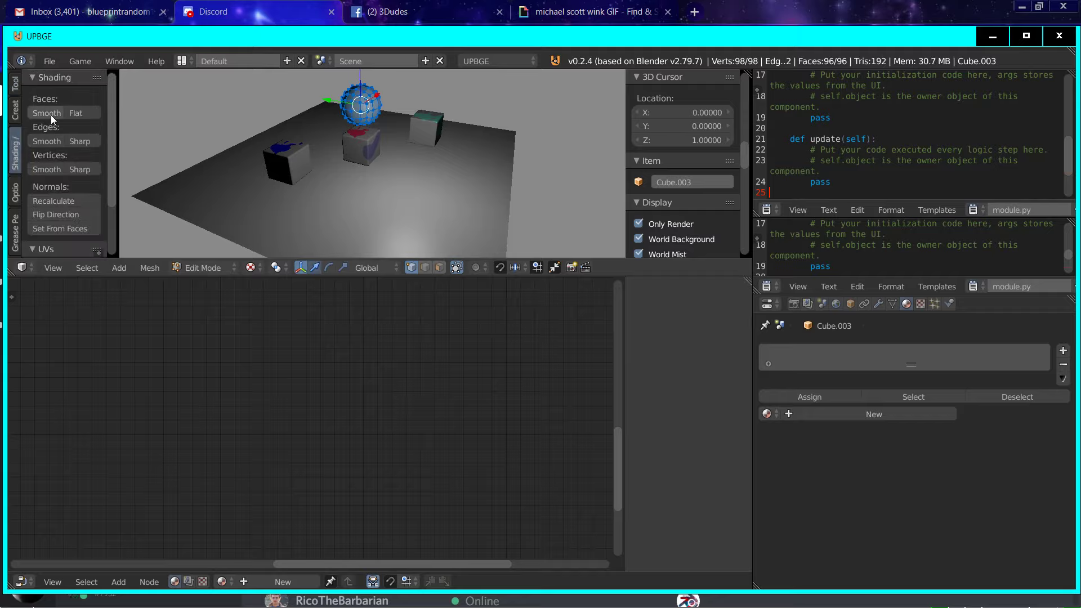
{"action": "left_click", "coordinate": [50, 115]}
{"action": "key", "text": "Tab"}
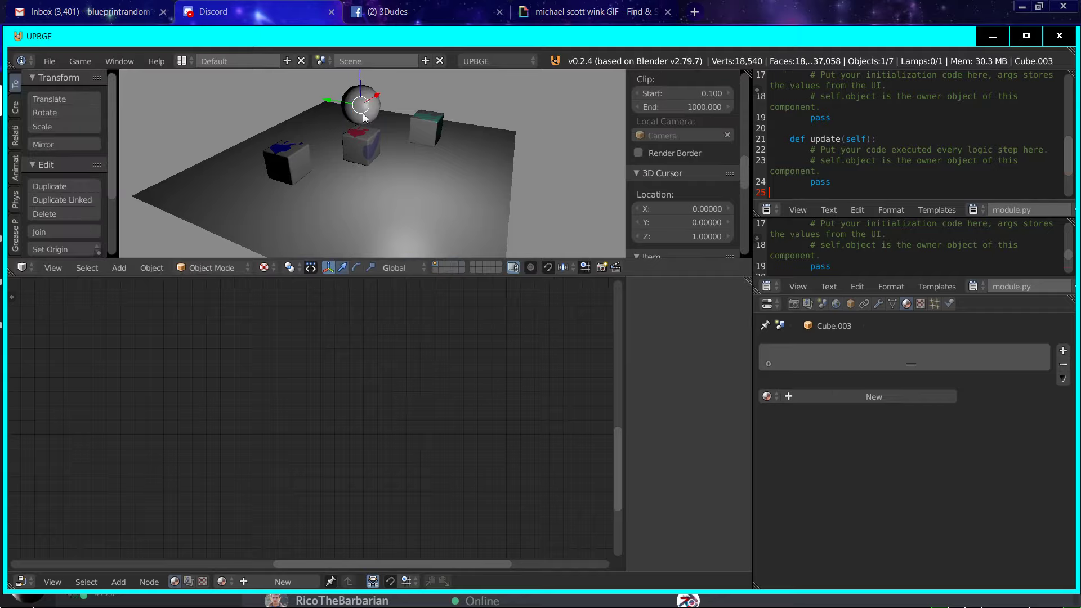
Step: Give the sphere a new material with a new texture of type Environment Map
{"action": "left_click", "coordinate": [904, 395]}
{"action": "left_click", "coordinate": [919, 306]}
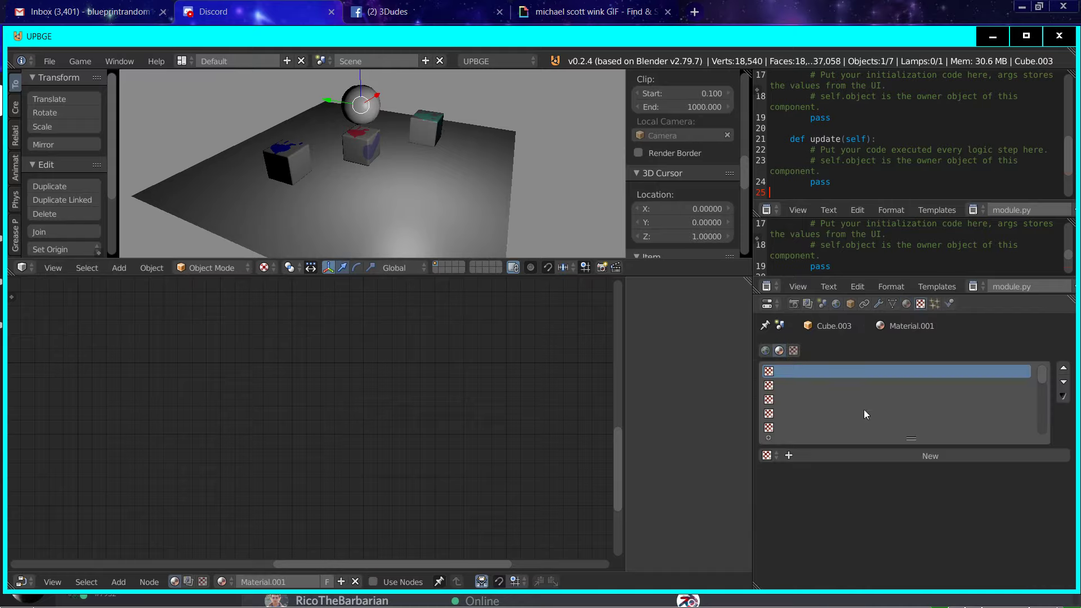
{"action": "left_click", "coordinate": [853, 455]}
{"action": "scroll", "coordinate": [914, 506], "scroll_direction": "down", "scroll_amount": 5}
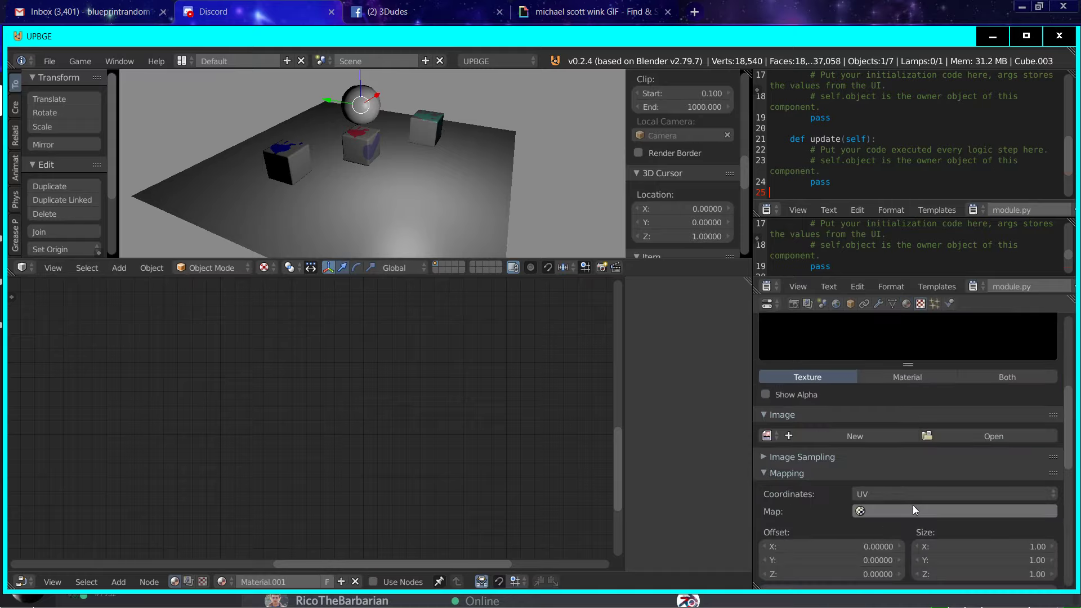
{"action": "left_click", "coordinate": [1026, 440]}
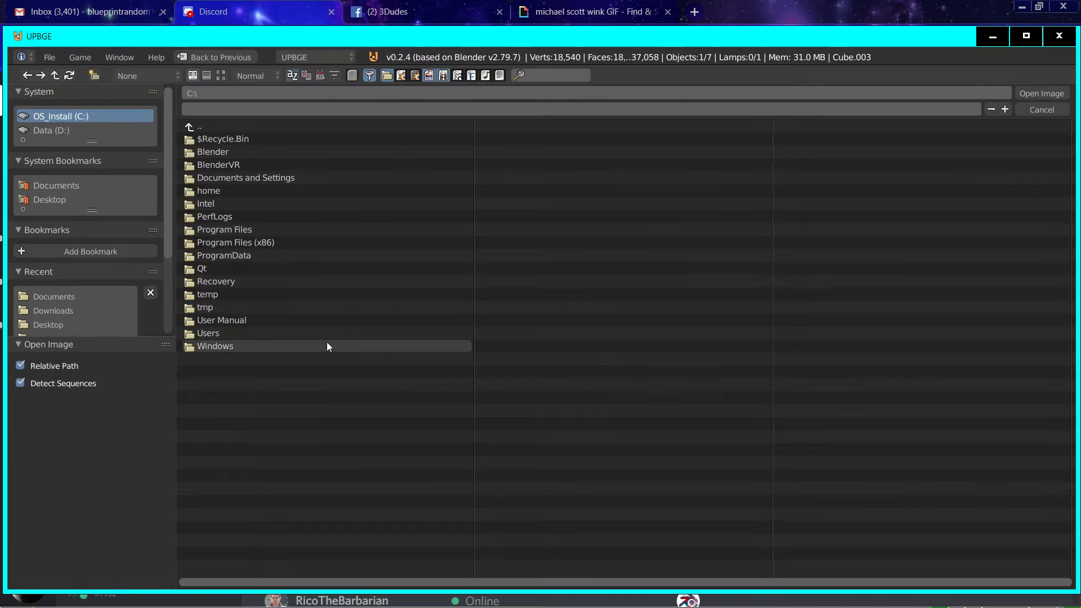
{"action": "key", "text": "Escape"}
{"action": "scroll", "coordinate": [924, 428], "scroll_direction": "up", "scroll_amount": 5}
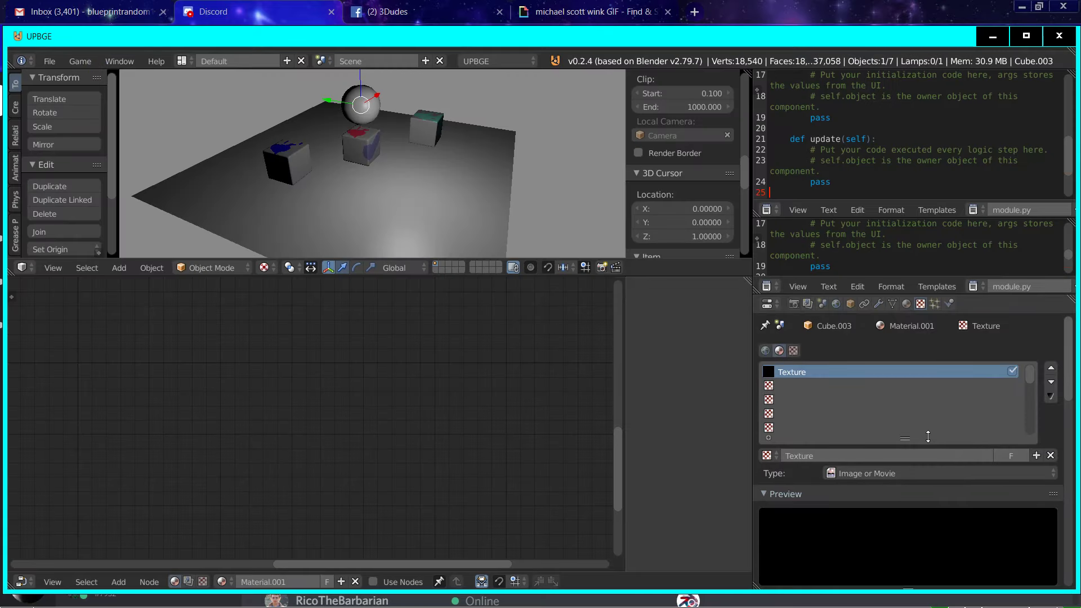
{"action": "left_click", "coordinate": [913, 473]}
{"action": "left_click", "coordinate": [893, 397]}
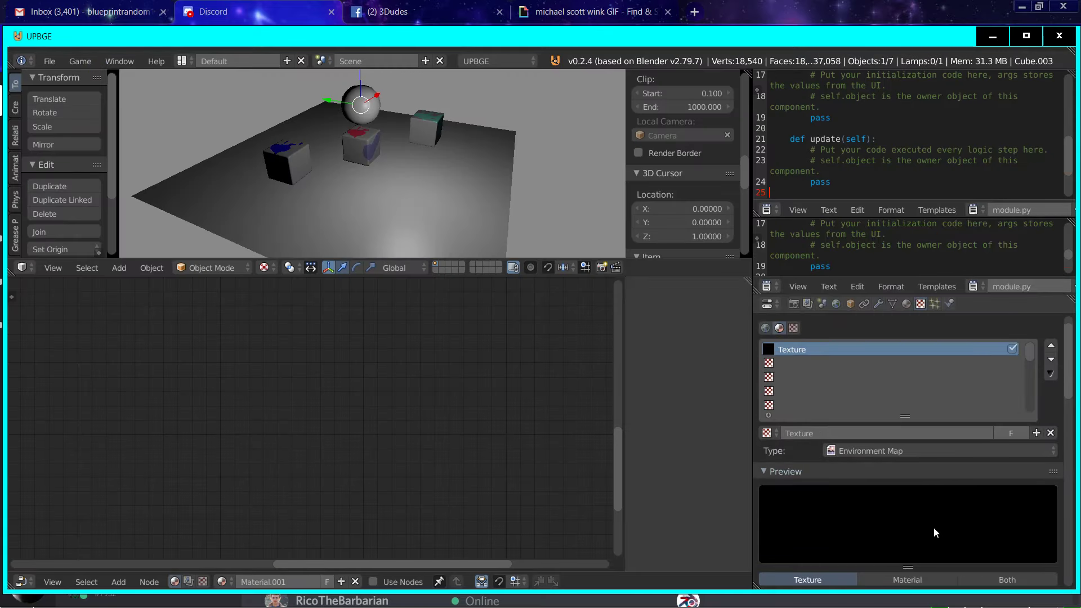
Step: Set the environment map to Realtime with Mipmap Filtering and pick the middle cube as its viewpoint object
{"action": "scroll", "coordinate": [933, 527], "scroll_direction": "down", "scroll_amount": 6}
{"action": "left_click", "coordinate": [993, 457]}
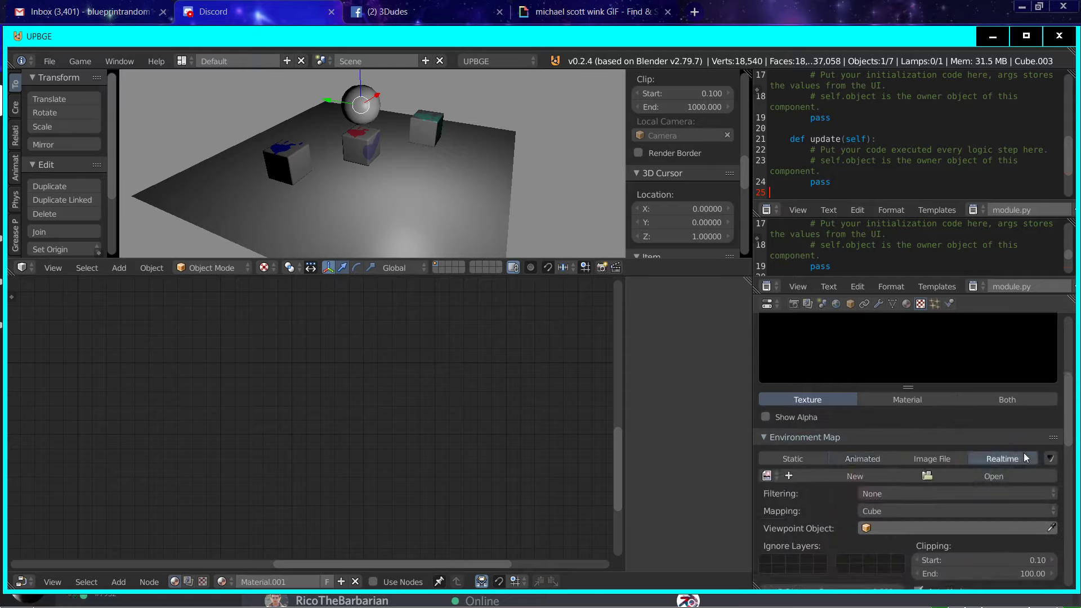
{"action": "scroll", "coordinate": [993, 451], "scroll_direction": "down", "scroll_amount": 3}
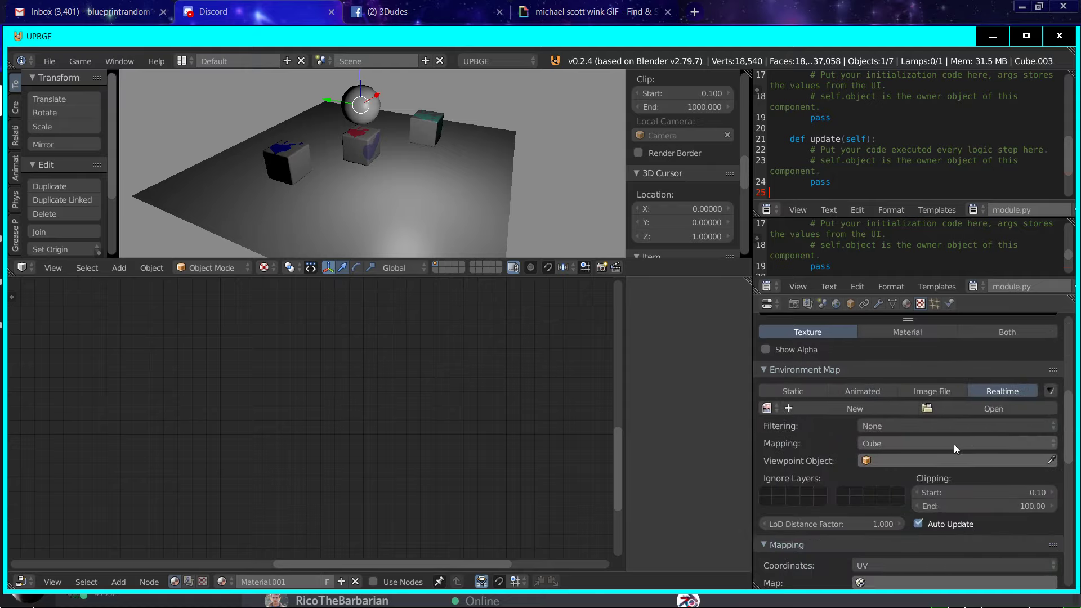
{"action": "left_click", "coordinate": [952, 427]}
{"action": "left_click", "coordinate": [899, 386]}
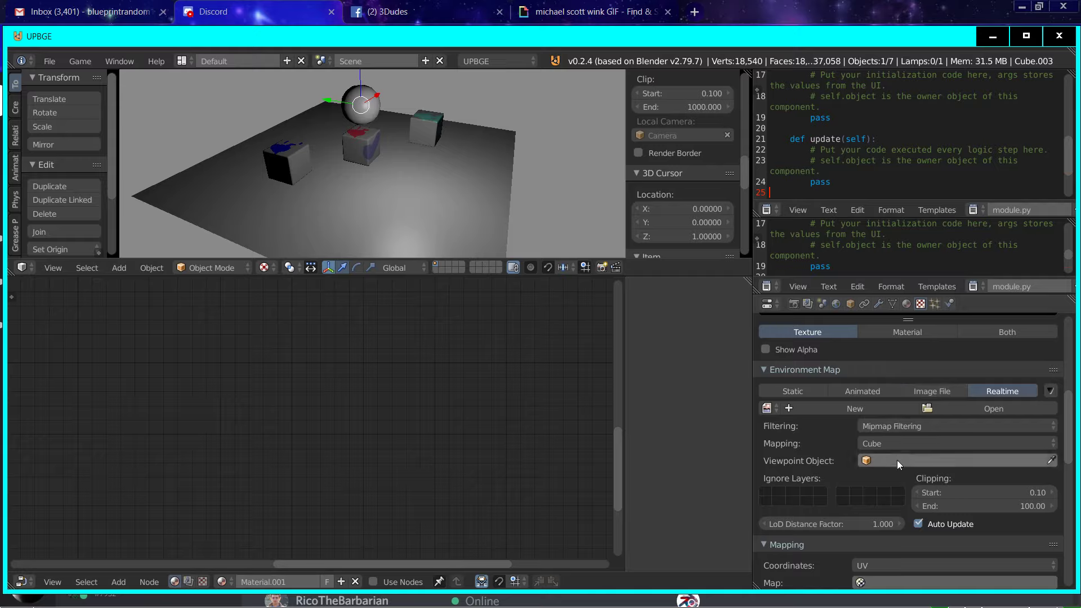
{"action": "left_click", "coordinate": [1051, 461]}
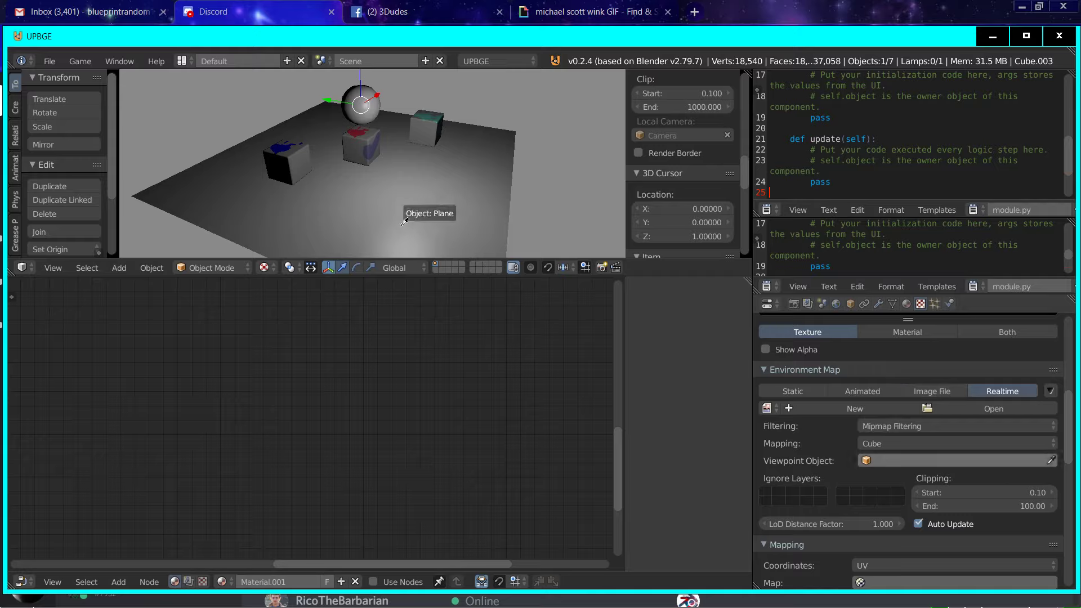
{"action": "left_click", "coordinate": [361, 143]}
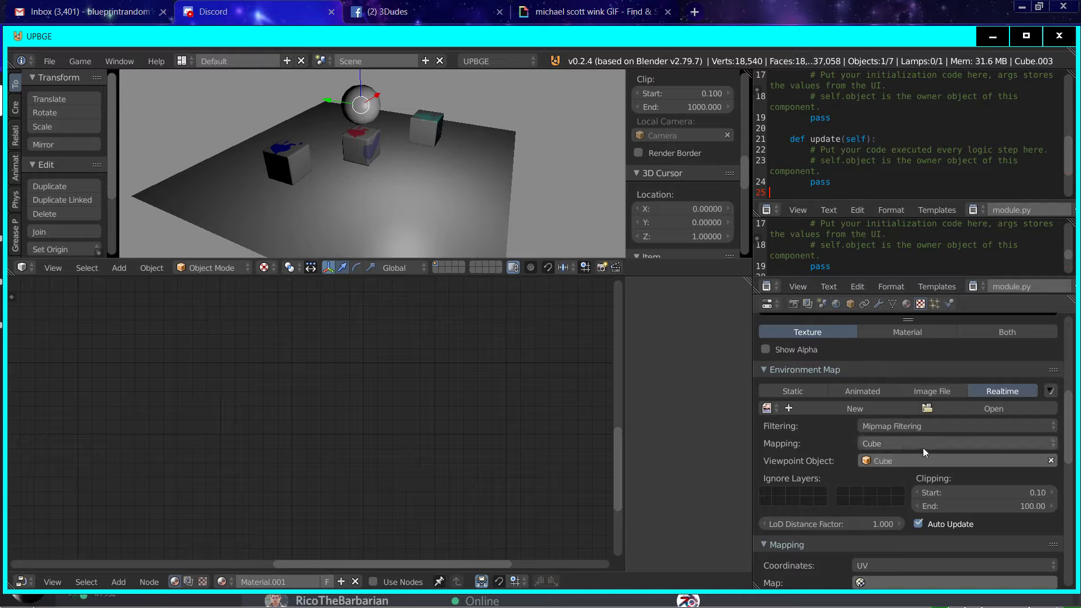
Step: Set the texture's mapping coordinates to Reflection and make it influence Mirror instead of diffuse Color
{"action": "scroll", "coordinate": [992, 506], "scroll_direction": "down", "scroll_amount": 4}
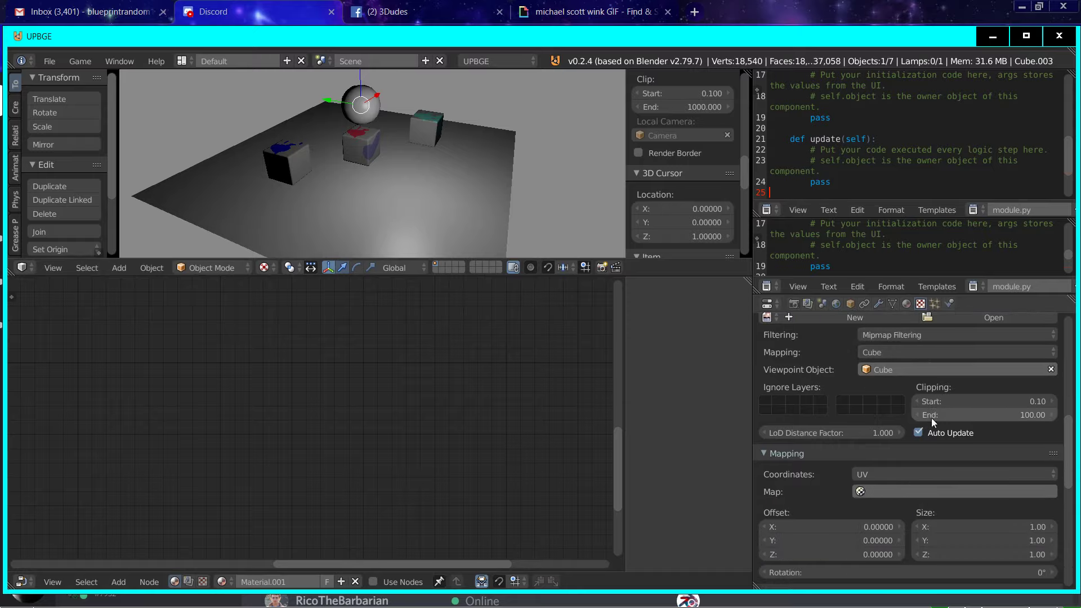
{"action": "left_click", "coordinate": [889, 478]}
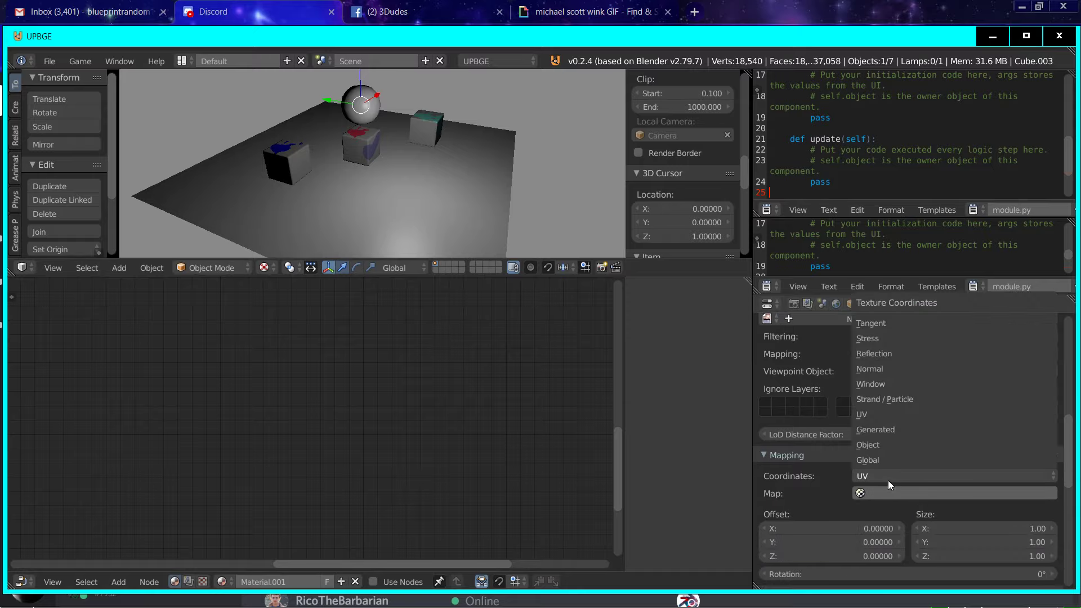
{"action": "left_click", "coordinate": [886, 356]}
{"action": "scroll", "coordinate": [917, 382], "scroll_direction": "down", "scroll_amount": 8}
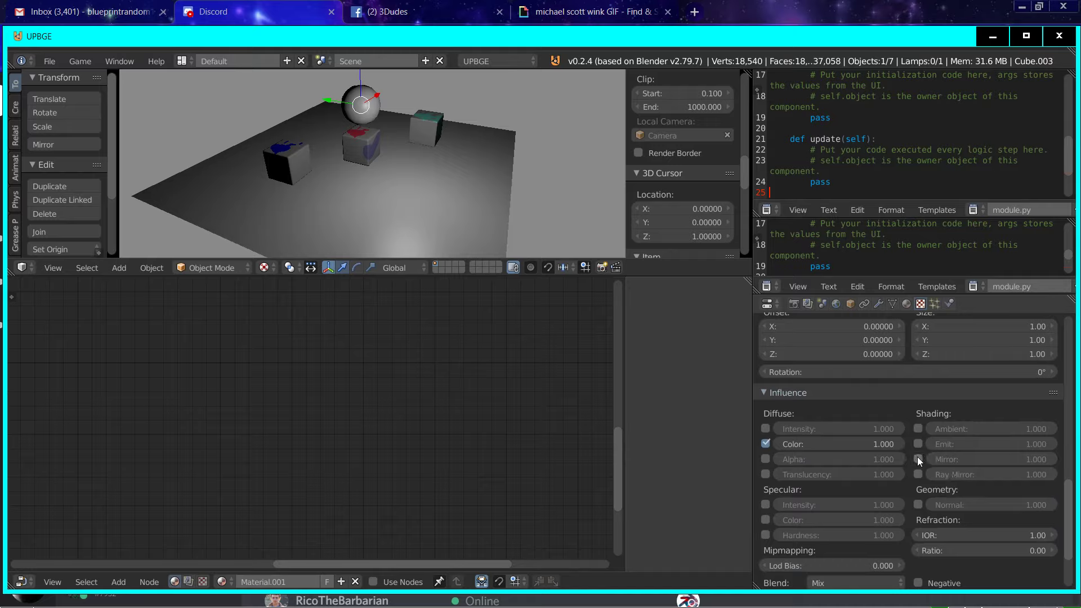
{"action": "scroll", "coordinate": [779, 451], "scroll_direction": "down", "scroll_amount": 2}
{"action": "scroll", "coordinate": [779, 451], "scroll_direction": "up", "scroll_amount": 6}
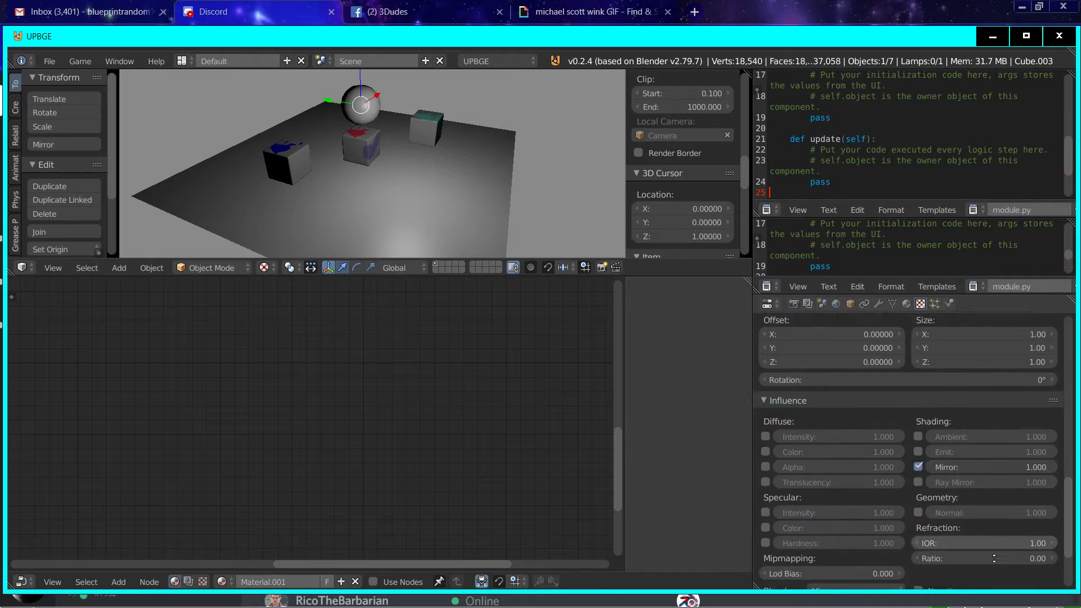
Step: Inspect the sphere in the viewport and review its texture's influence settings
{"action": "middle_click_drag", "start_coordinate": [357, 131], "coordinate": [260, 137]}
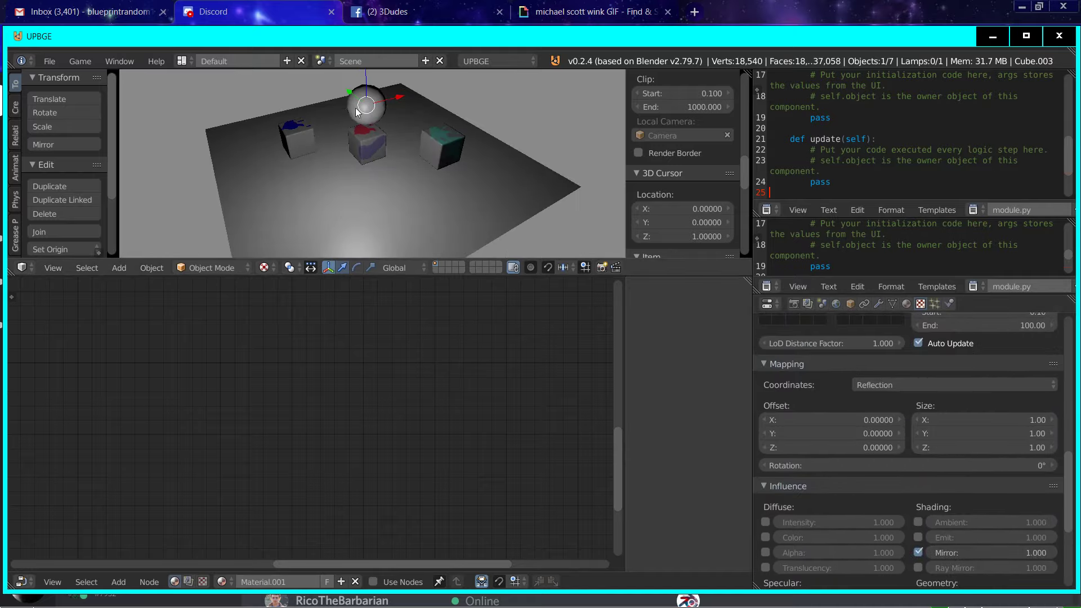
{"action": "right_click", "coordinate": [362, 147]}
{"action": "right_click", "coordinate": [368, 111]}
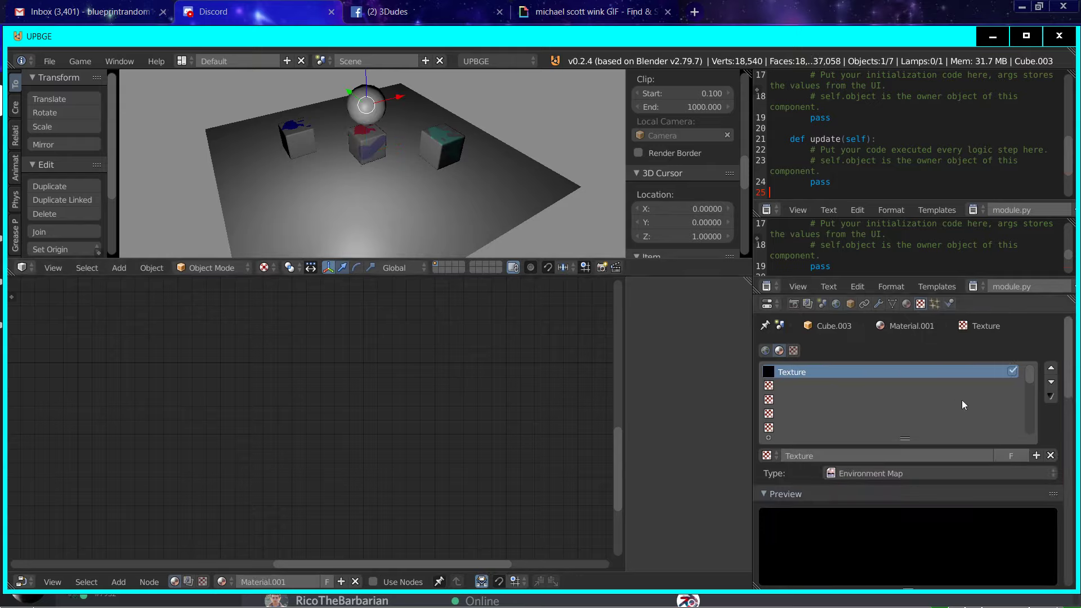
{"action": "scroll", "coordinate": [1030, 523], "scroll_direction": "down", "scroll_amount": 10}
{"action": "scroll", "coordinate": [957, 530], "scroll_direction": "down", "scroll_amount": 10}
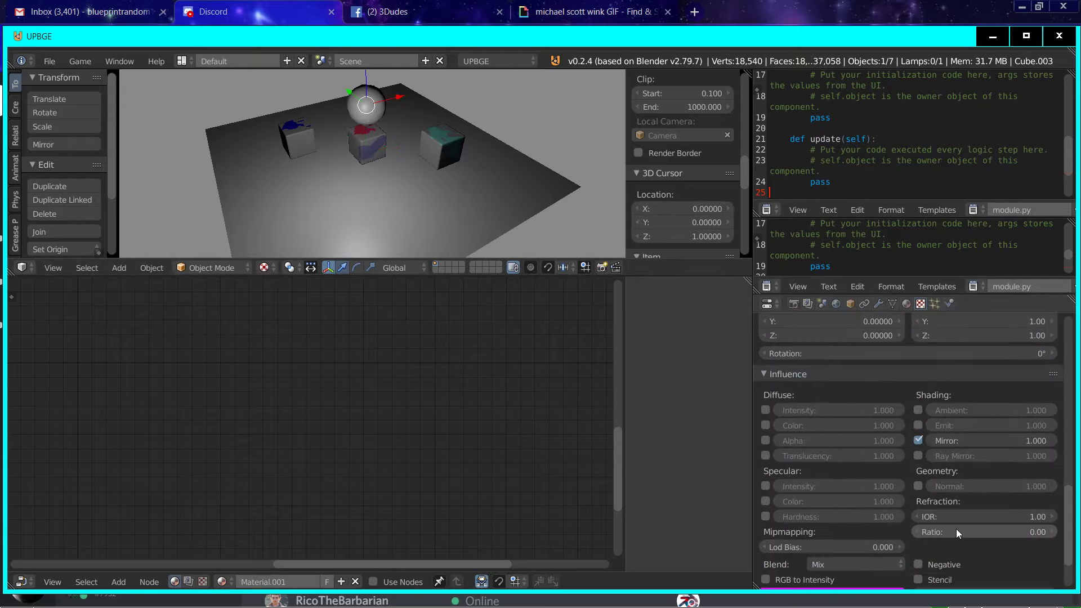
{"action": "middle_click_drag", "start_coordinate": [355, 197], "coordinate": [436, 208]}
Step: Create a new 1024 × 1024 px image for the environment map and set its generated type to Color Grid
{"action": "scroll", "coordinate": [436, 209], "scroll_direction": "up", "scroll_amount": 3}
{"action": "scroll", "coordinate": [901, 407], "scroll_direction": "up", "scroll_amount": 1}
{"action": "scroll", "coordinate": [901, 407], "scroll_direction": "up", "scroll_amount": 12}
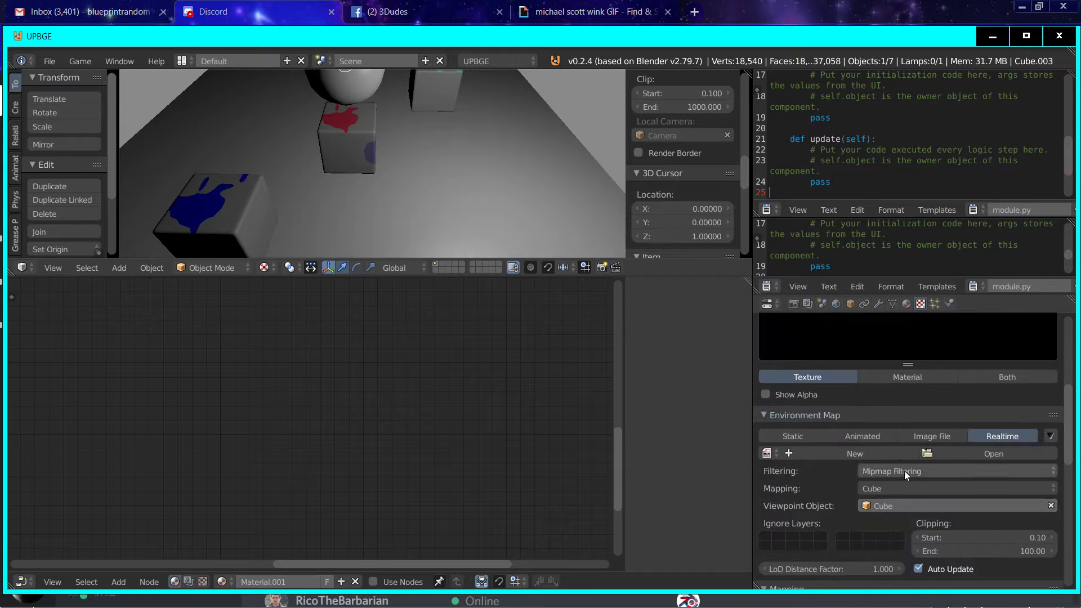
{"action": "left_click", "coordinate": [822, 452]}
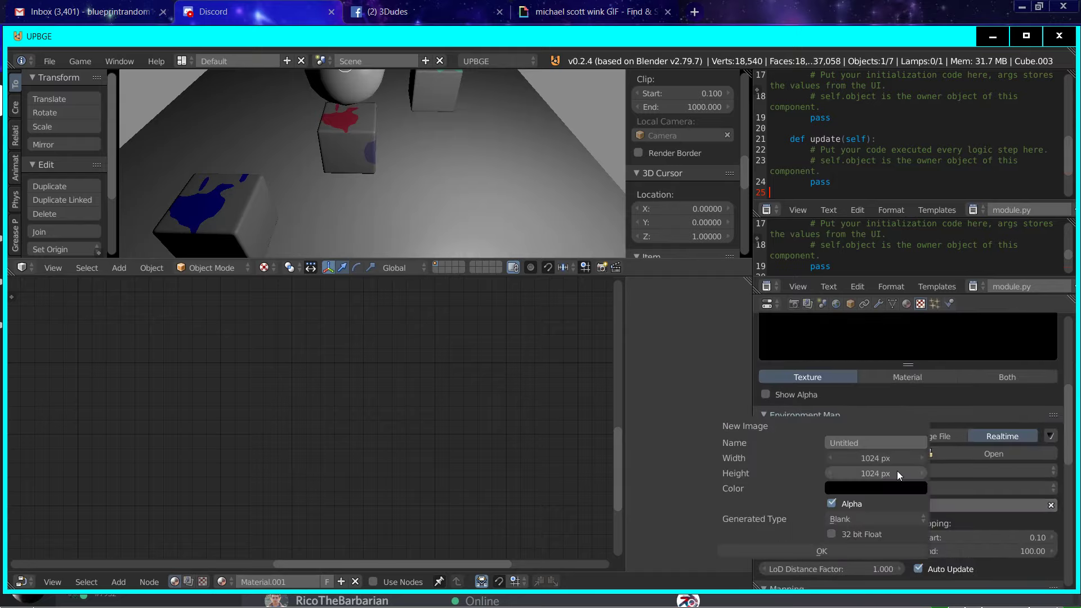
{"action": "left_click", "coordinate": [822, 552]}
{"action": "left_click", "coordinate": [960, 545]}
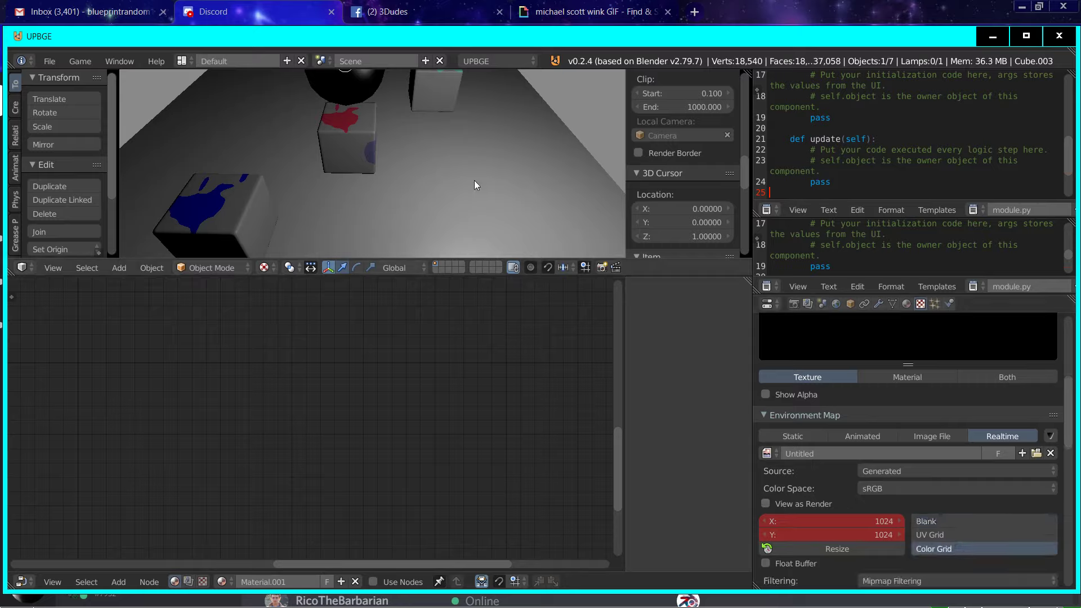
Step: Test-run the game and resize the environment map's generated image to 768 × 512
{"action": "middle_click_drag", "start_coordinate": [474, 180], "coordinate": [403, 161]}
{"action": "key", "text": "p"}
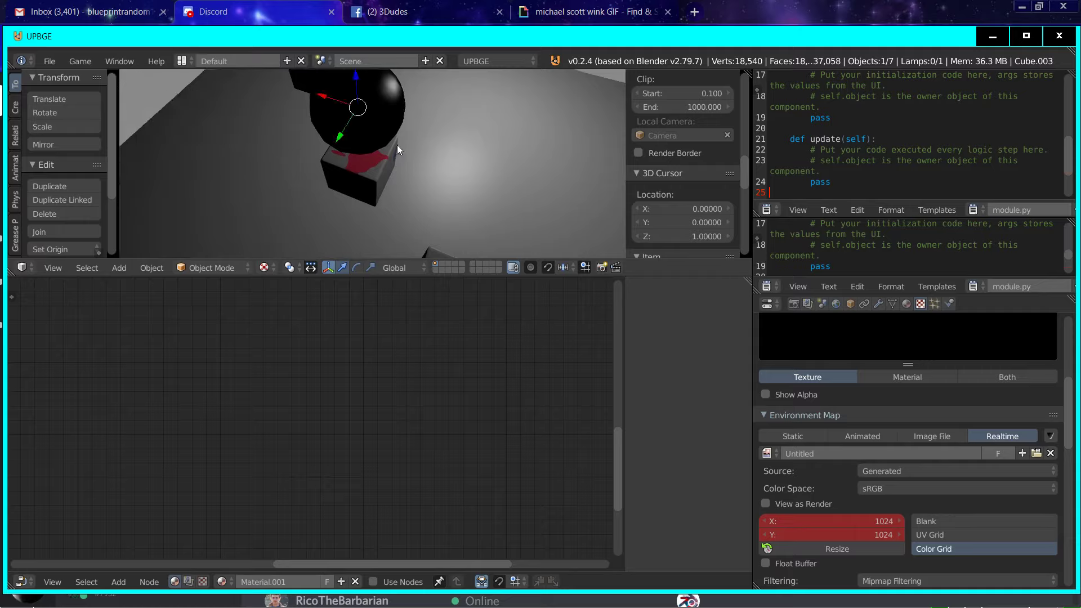
{"action": "key", "text": "Escape"}
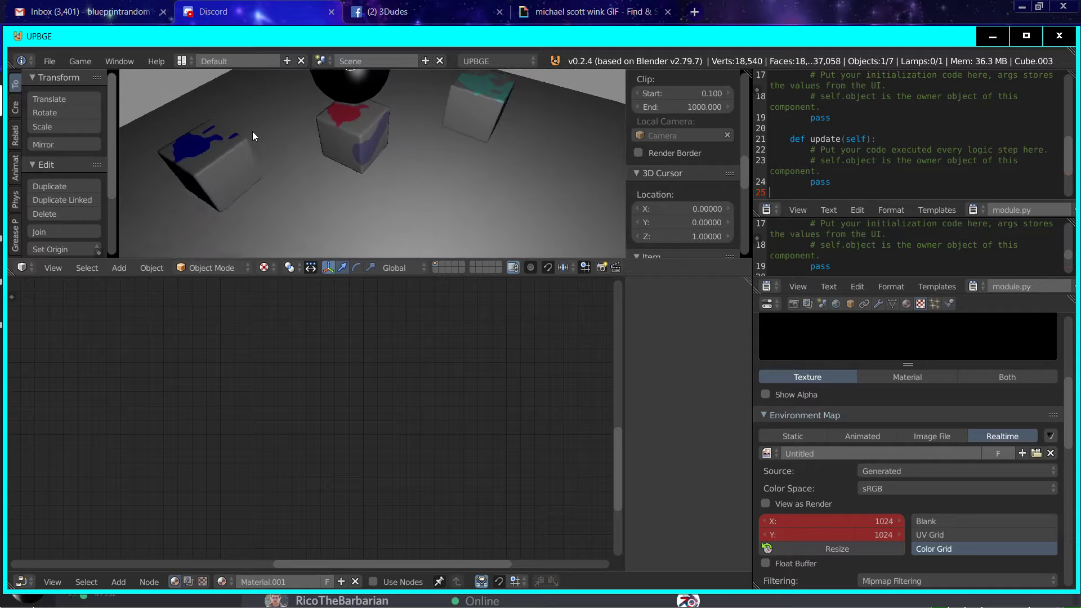
{"action": "left_click", "coordinate": [856, 549]}
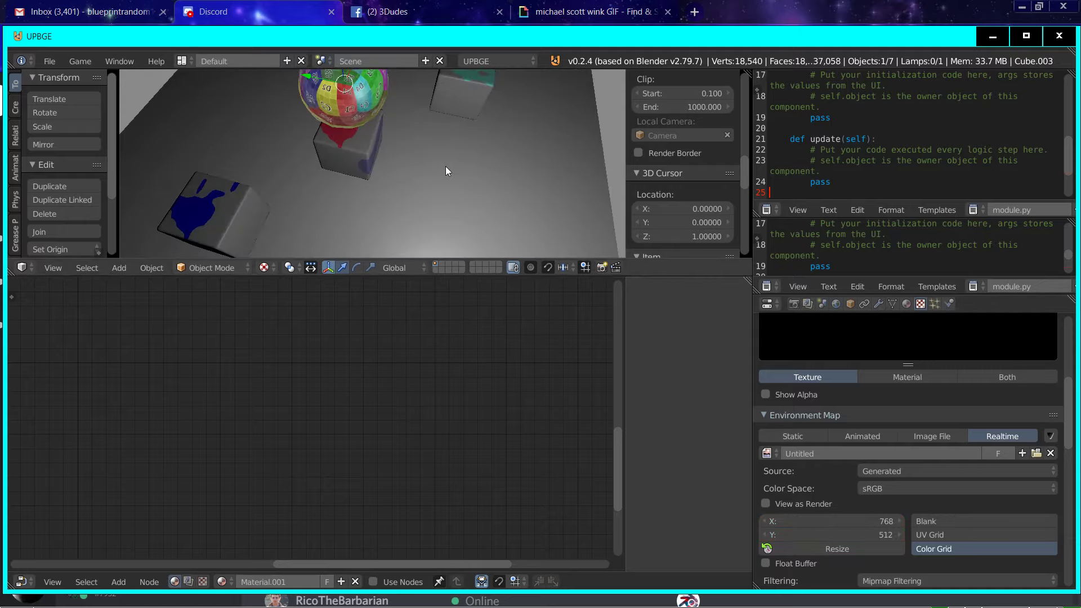
Step: Select the middle cube and make a single-user copy of its material Materia2
{"action": "key", "text": "shift+f"}
{"action": "key", "text": "w"}
{"action": "key", "text": "s"}
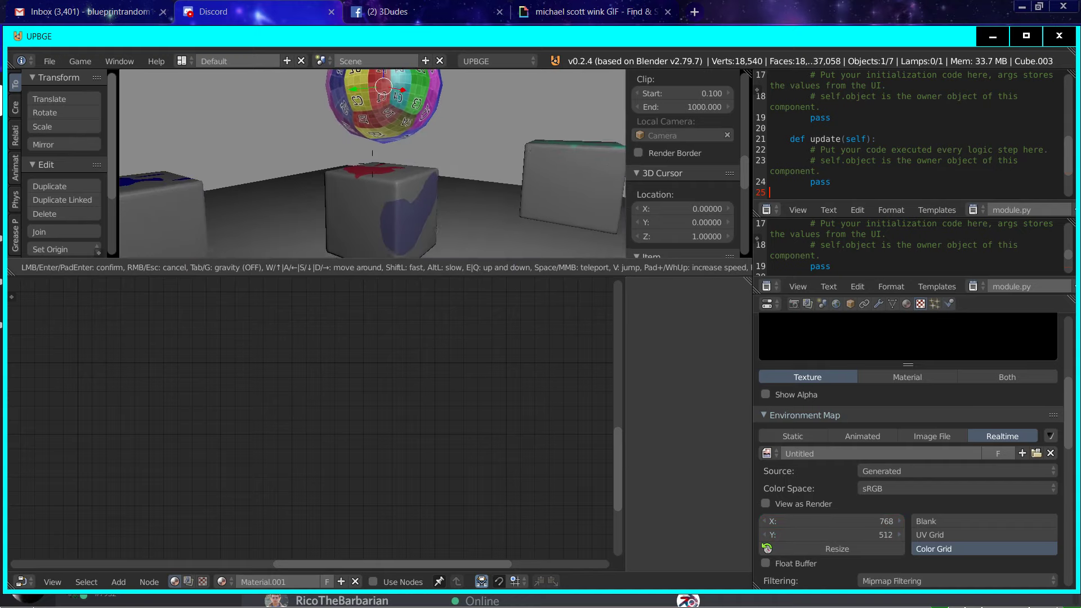
{"action": "left_click", "coordinate": [386, 181]}
{"action": "right_click", "coordinate": [387, 182]}
{"action": "scroll", "coordinate": [332, 424], "scroll_direction": "down", "scroll_amount": 5}
{"action": "scroll", "coordinate": [331, 424], "scroll_direction": "down", "scroll_amount": 2}
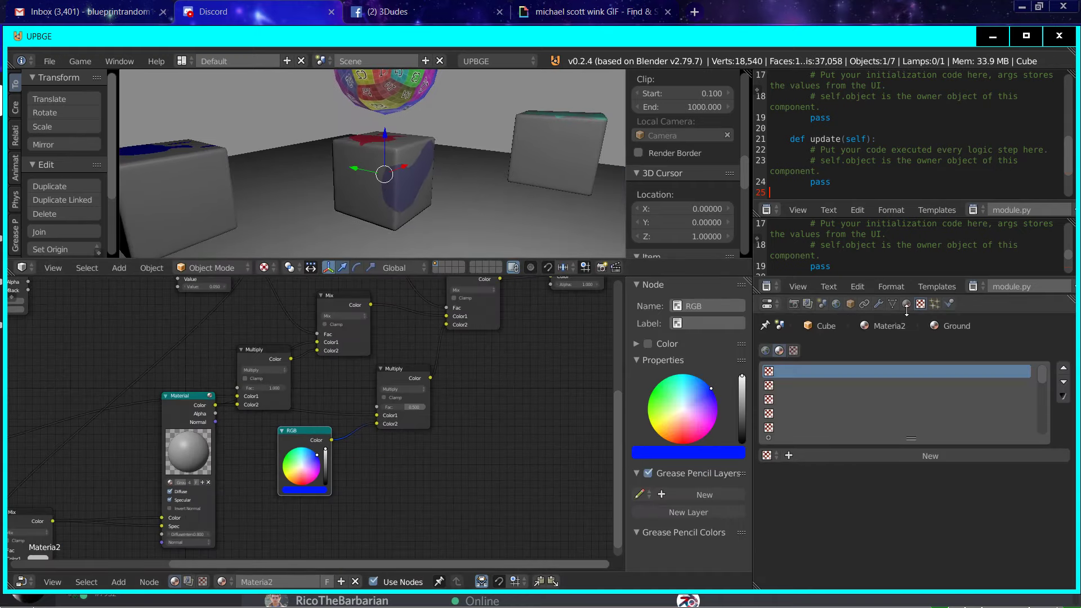
{"action": "left_click", "coordinate": [906, 304]}
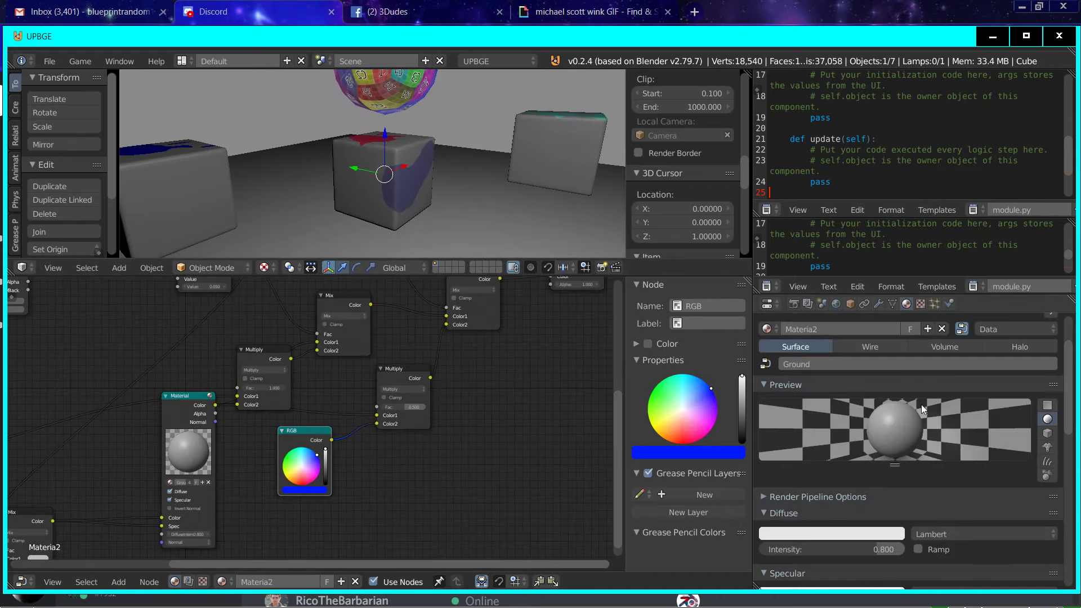
{"action": "left_click", "coordinate": [928, 329]}
Step: Add a Texture input node below the Material node and assign the environment map texture to it
{"action": "scroll", "coordinate": [354, 440], "scroll_direction": "down", "scroll_amount": 3}
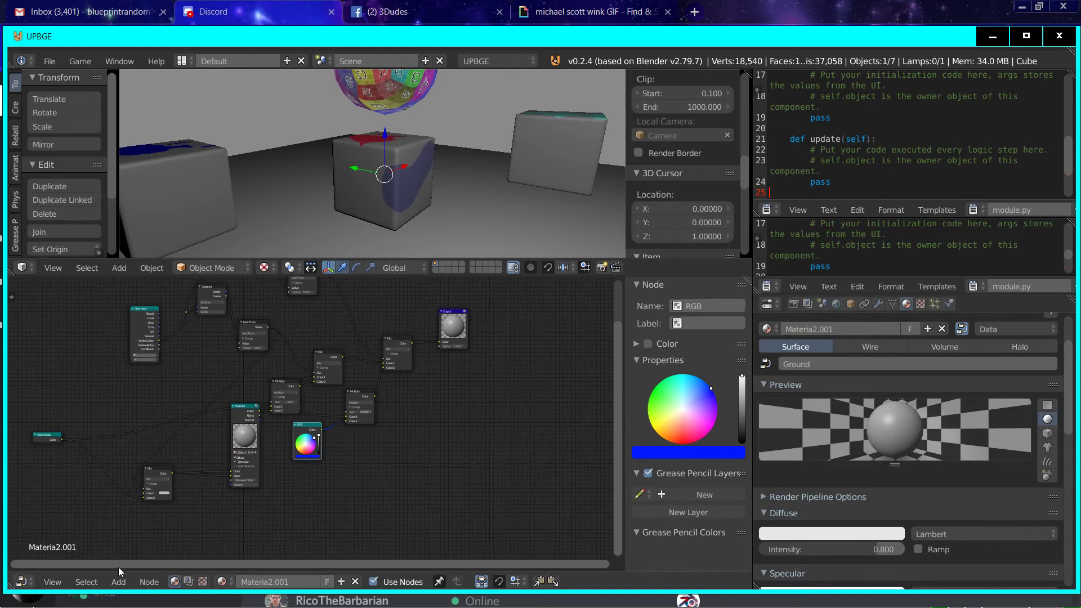
{"action": "left_click", "coordinate": [118, 582]}
{"action": "mouse_move", "coordinate": [159, 551]}
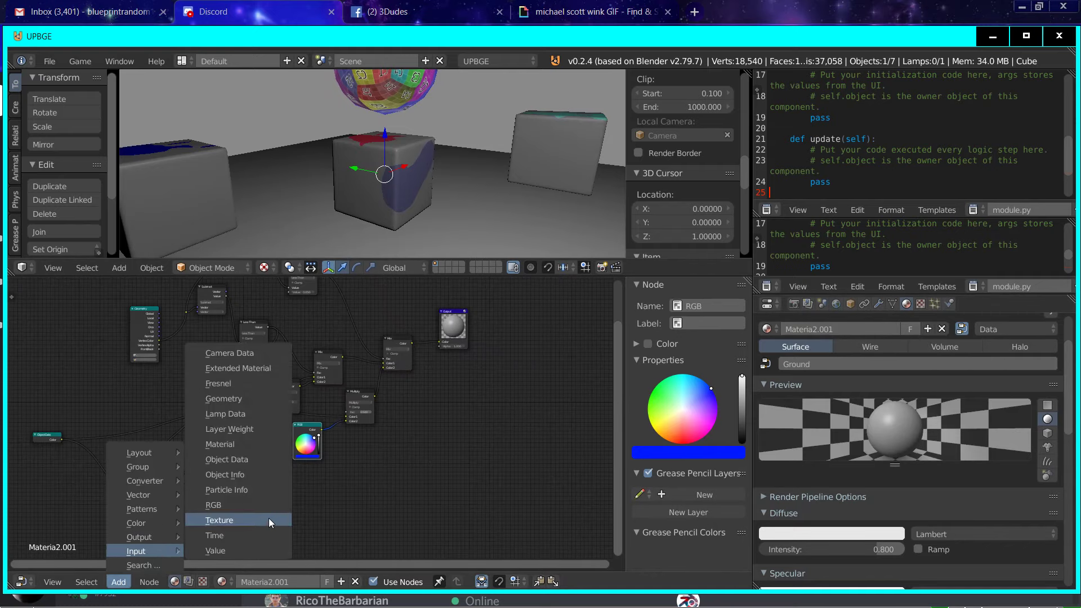
{"action": "left_click", "coordinate": [229, 525]}
{"action": "left_click", "coordinate": [251, 496]}
{"action": "middle_click_drag", "start_coordinate": [251, 495], "coordinate": [278, 434]}
{"action": "scroll", "coordinate": [278, 435], "scroll_direction": "up", "scroll_amount": 9}
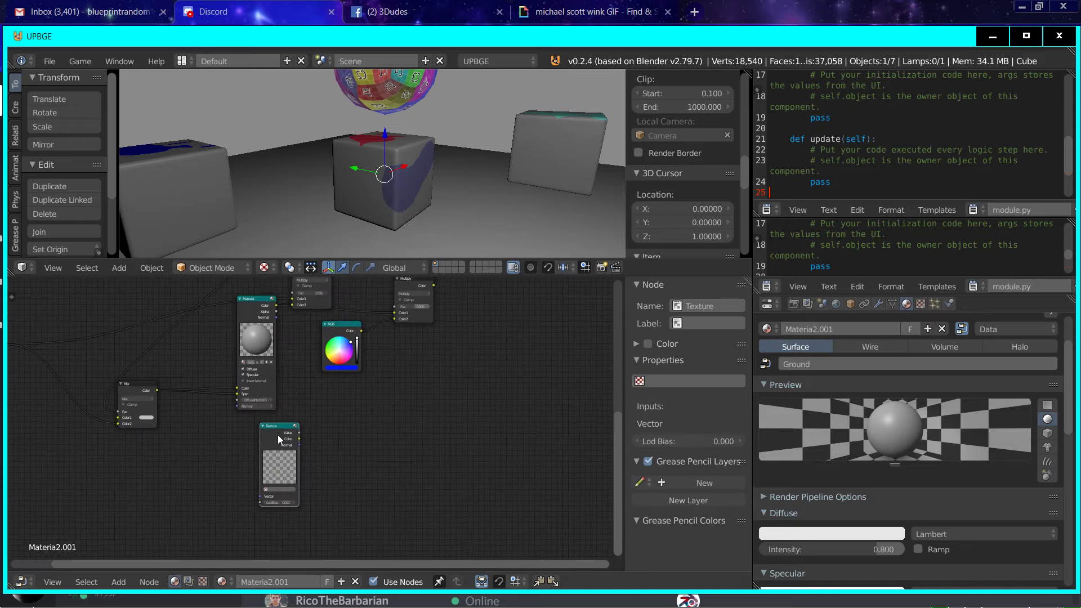
{"action": "left_click", "coordinate": [271, 539]}
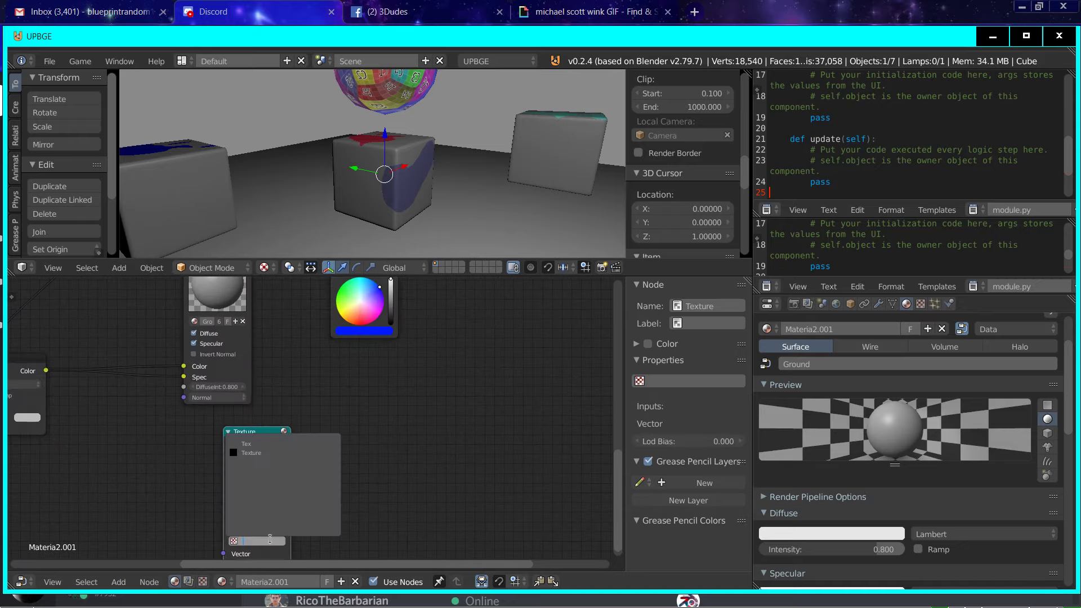
{"action": "left_click", "coordinate": [265, 454]}
Step: Duplicate the material's Output node and place the copy beside the new Texture node
{"action": "scroll", "coordinate": [267, 502], "scroll_direction": "down", "scroll_amount": 6}
{"action": "middle_click_drag", "start_coordinate": [267, 498], "coordinate": [432, 562]}
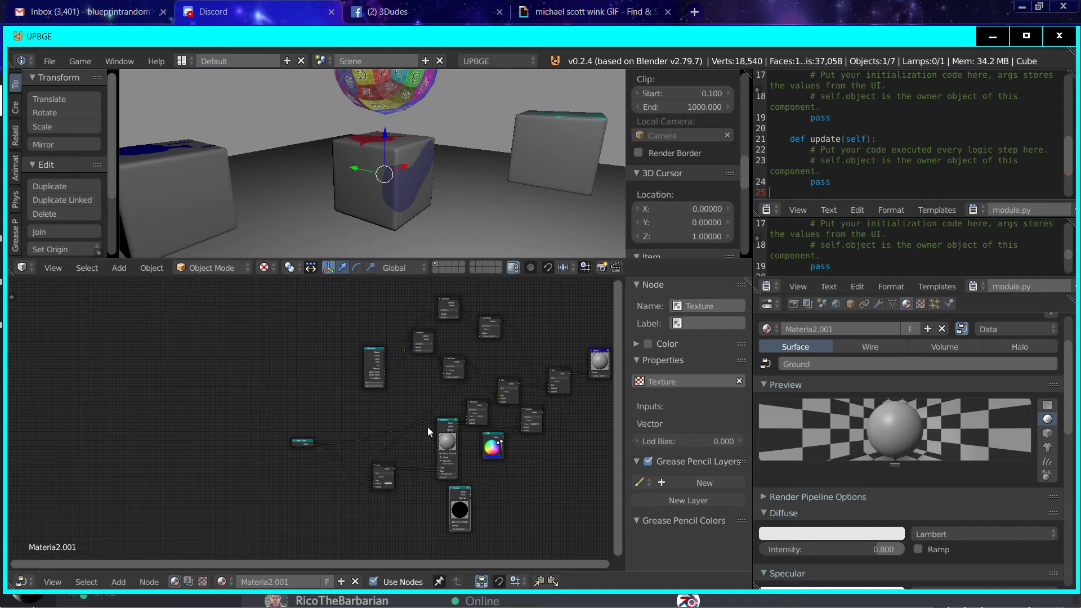
{"action": "middle_click_drag", "start_coordinate": [619, 401], "coordinate": [395, 361]}
{"action": "scroll", "coordinate": [426, 307], "scroll_direction": "up", "scroll_amount": 3}
{"action": "scroll", "coordinate": [426, 306], "scroll_direction": "down", "scroll_amount": 3}
{"action": "left_click", "coordinate": [357, 321]}
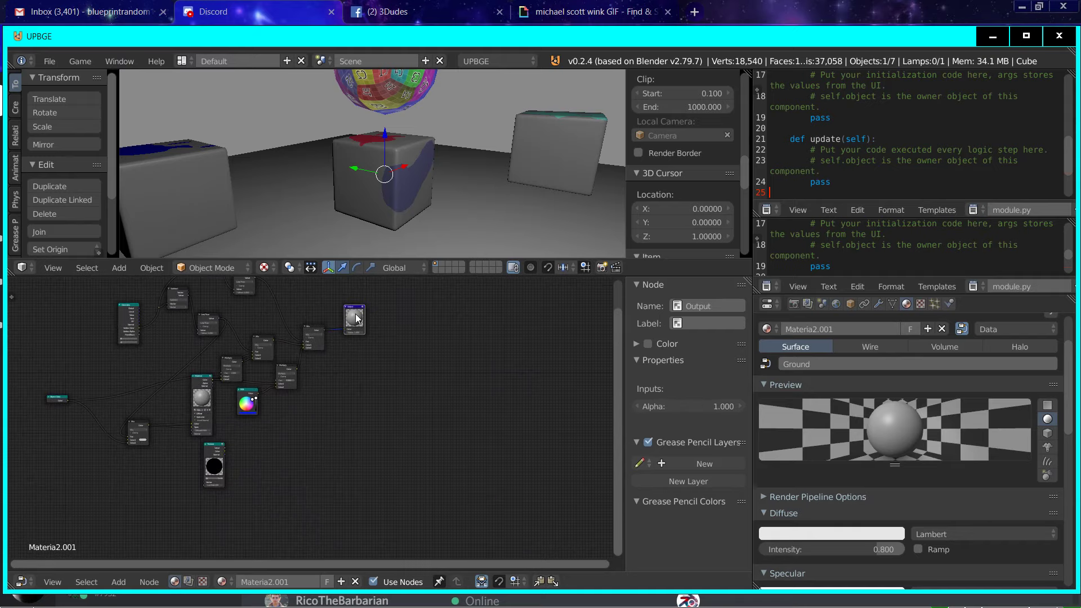
{"action": "key", "text": "shift+d"}
{"action": "left_click", "coordinate": [309, 469]}
{"action": "middle_click_drag", "start_coordinate": [309, 468], "coordinate": [317, 389]}
{"action": "scroll", "coordinate": [317, 389], "scroll_direction": "up", "scroll_amount": 2}
{"action": "scroll", "coordinate": [196, 361], "scroll_direction": "up", "scroll_amount": 2}
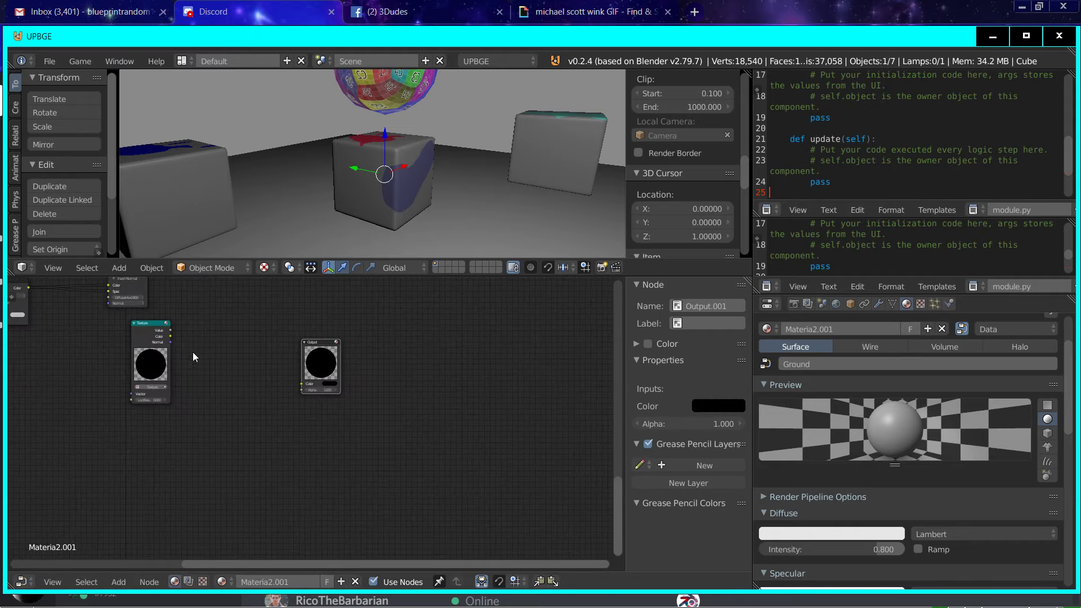
Step: Connect the Texture node's Color to the duplicated Output node's Color and make that Output the active one
{"action": "left_click_drag", "start_coordinate": [170, 336], "coordinate": [367, 418]}
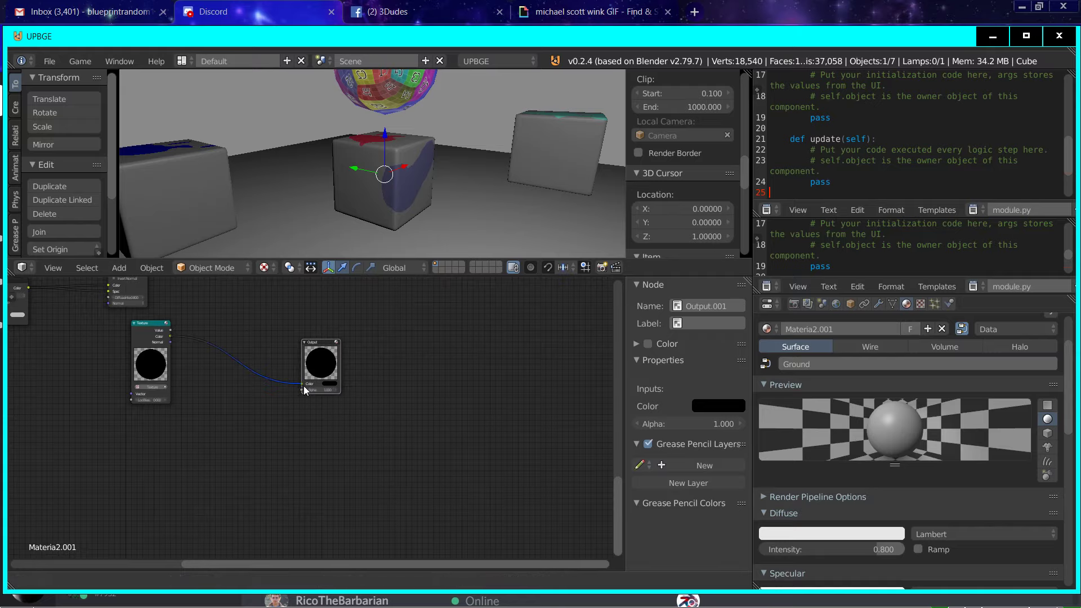
{"action": "left_click_drag", "start_coordinate": [304, 387], "coordinate": [303, 386]}
{"action": "left_click", "coordinate": [315, 364]}
{"action": "middle_click_drag", "start_coordinate": [366, 198], "coordinate": [437, 214]}
{"action": "middle_click_drag", "start_coordinate": [195, 389], "coordinate": [329, 472]}
{"action": "middle_click_drag", "start_coordinate": [155, 549], "coordinate": [150, 550]}
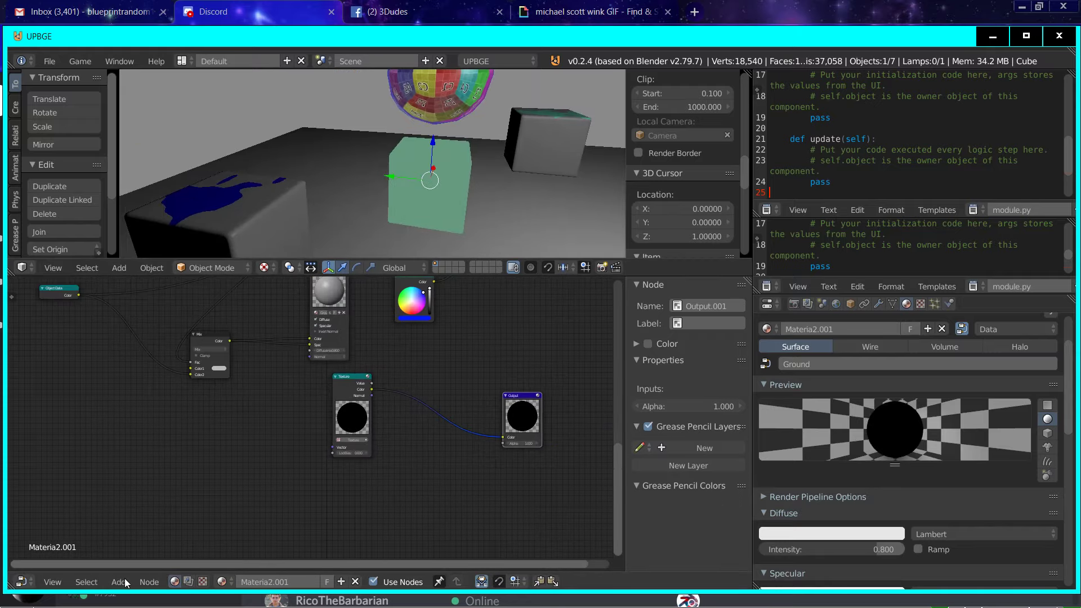
Step: Add a Geometry input node beside the Texture node and connect its View output to the texture's Vector input
{"action": "left_click", "coordinate": [118, 581]}
{"action": "mouse_move", "coordinate": [134, 550]}
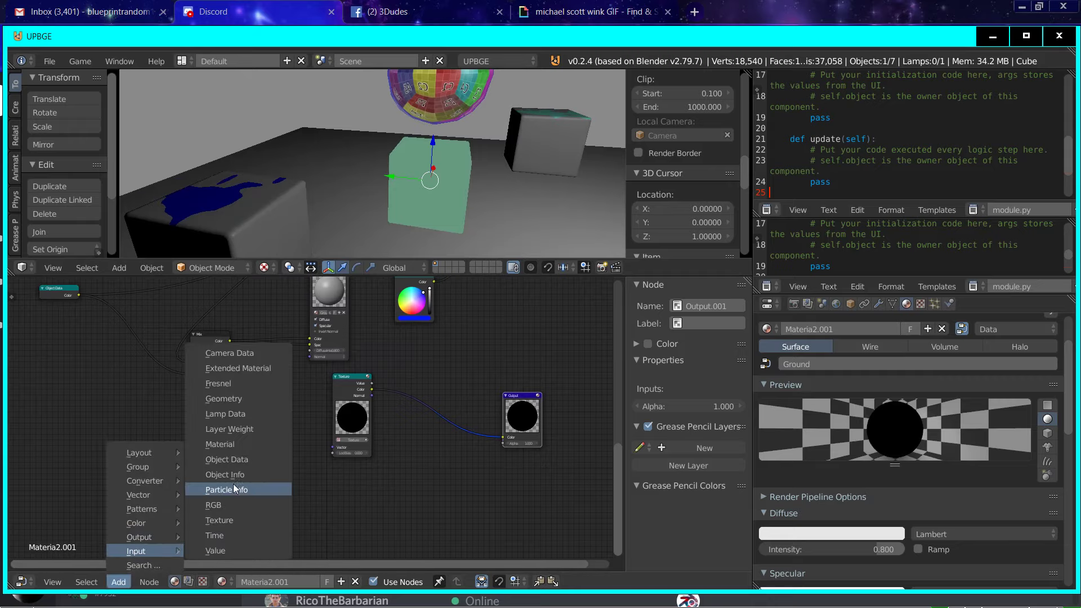
{"action": "left_click", "coordinate": [234, 400]}
{"action": "left_click", "coordinate": [80, 416]}
{"action": "scroll", "coordinate": [89, 428], "scroll_direction": "up", "scroll_amount": 5}
{"action": "middle_click_drag", "start_coordinate": [42, 464], "coordinate": [69, 442]}
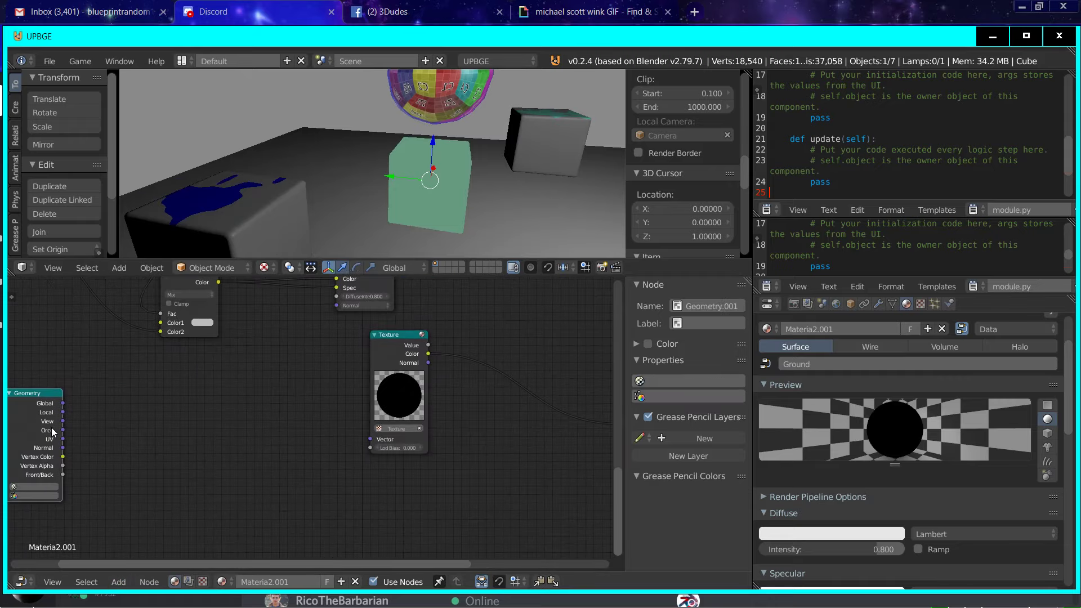
{"action": "left_click_drag", "start_coordinate": [63, 423], "coordinate": [366, 439]}
Step: Insert a Vector Math node set to Reflect between Geometry and Texture, with Geometry's View and Normal as its two inputs
{"action": "left_click", "coordinate": [119, 268]}
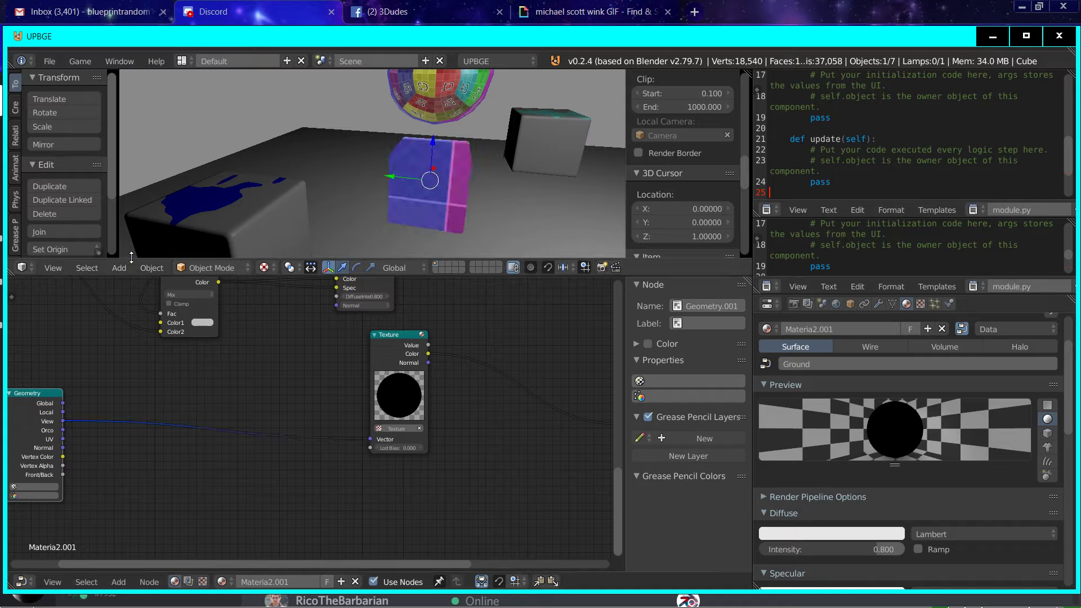
{"action": "left_click", "coordinate": [126, 266]}
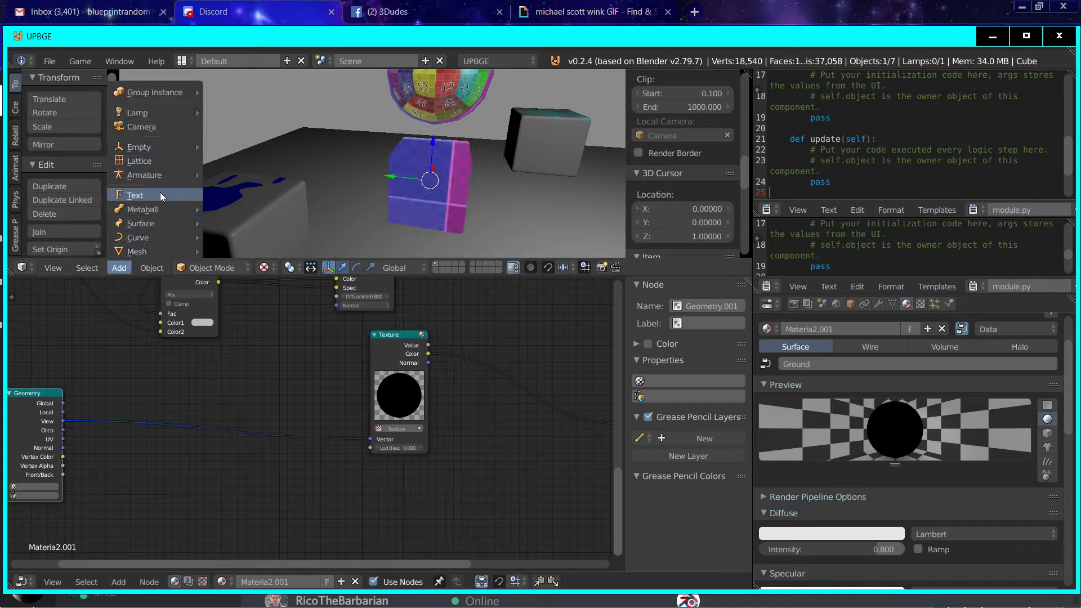
{"action": "left_click", "coordinate": [119, 582]}
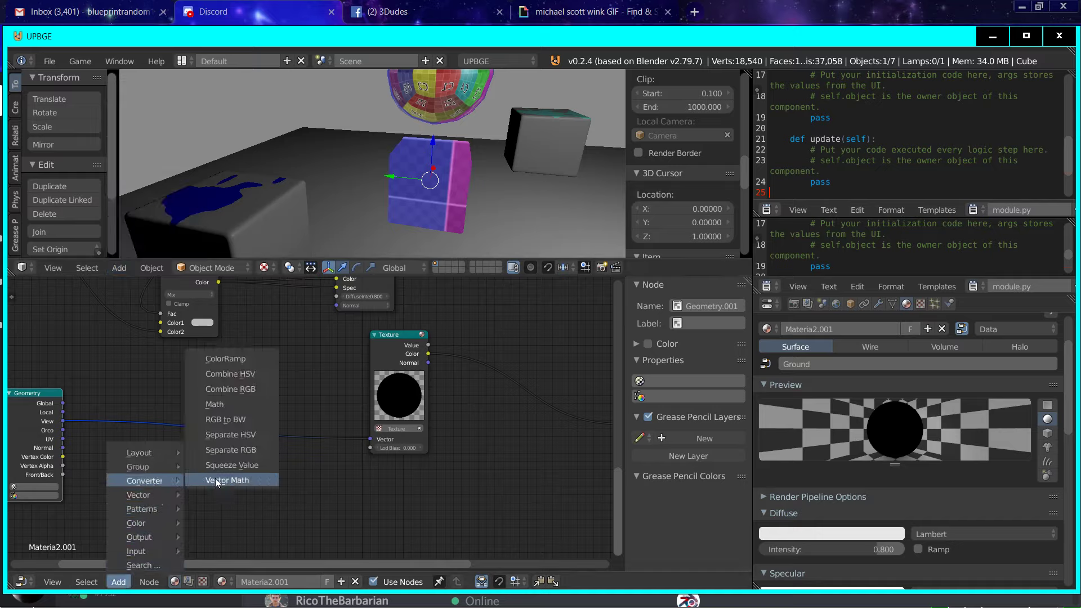
{"action": "left_click", "coordinate": [215, 478]}
{"action": "left_click", "coordinate": [225, 411]}
{"action": "key", "text": "g"}
{"action": "left_click", "coordinate": [137, 467]}
{"action": "left_click_drag", "start_coordinate": [138, 465], "coordinate": [67, 445]}
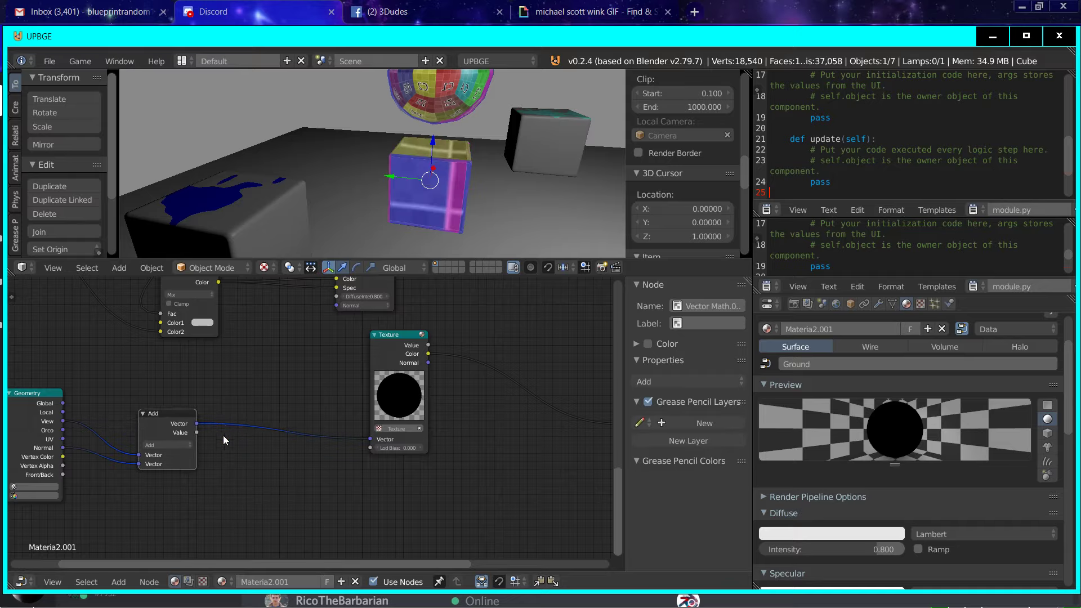
{"action": "left_click", "coordinate": [165, 446]}
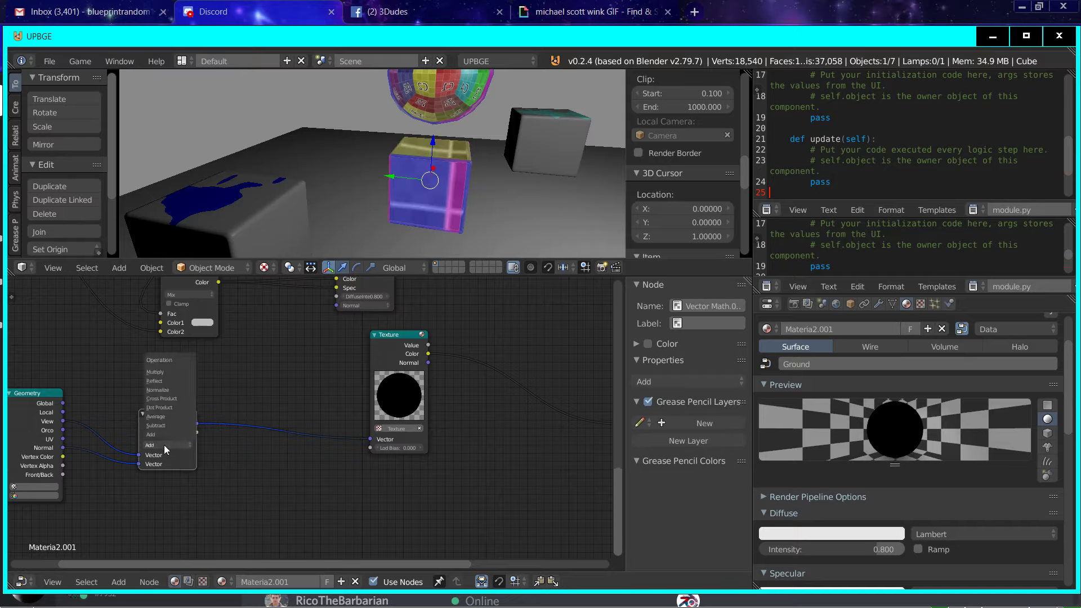
{"action": "left_click", "coordinate": [178, 378]}
Step: Test-run the game from near and far views to check the reflection on the middle cube
{"action": "middle_click_drag", "start_coordinate": [517, 147], "coordinate": [413, 206]}
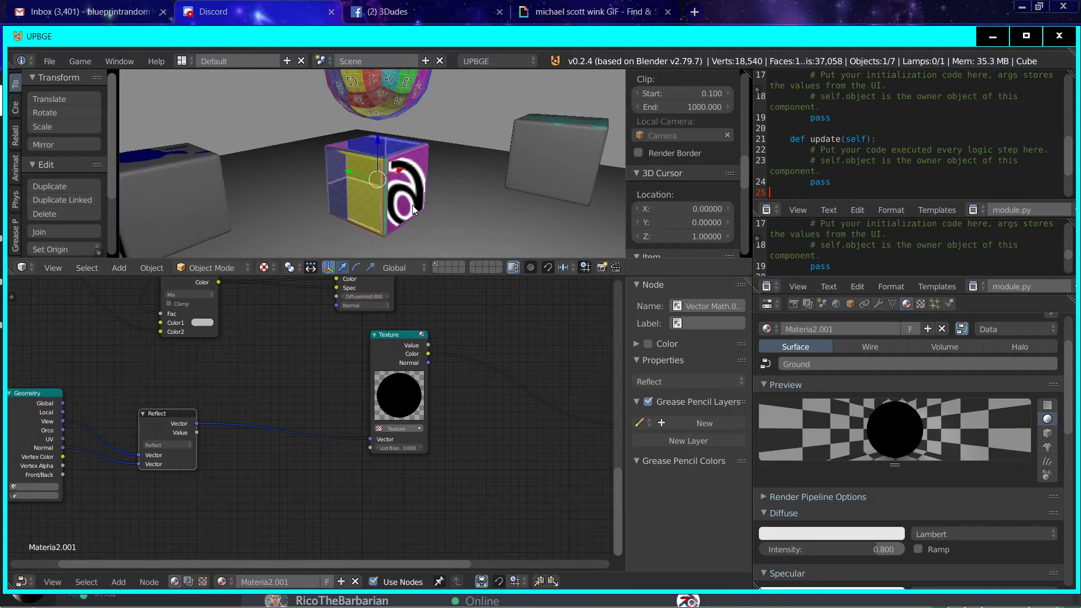
{"action": "key", "text": "p"}
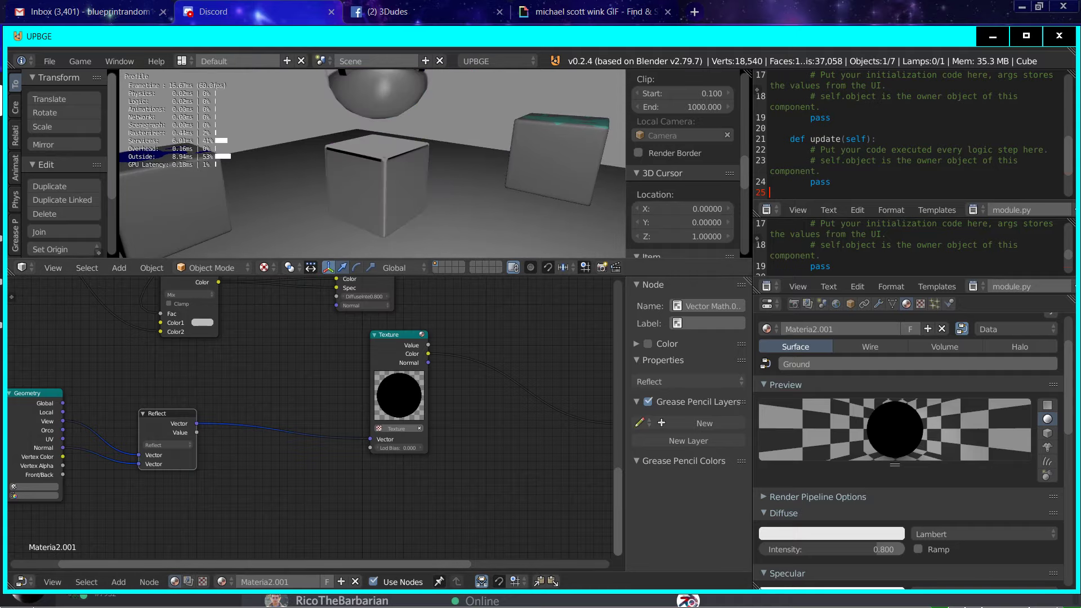
{"action": "key", "text": "Escape"}
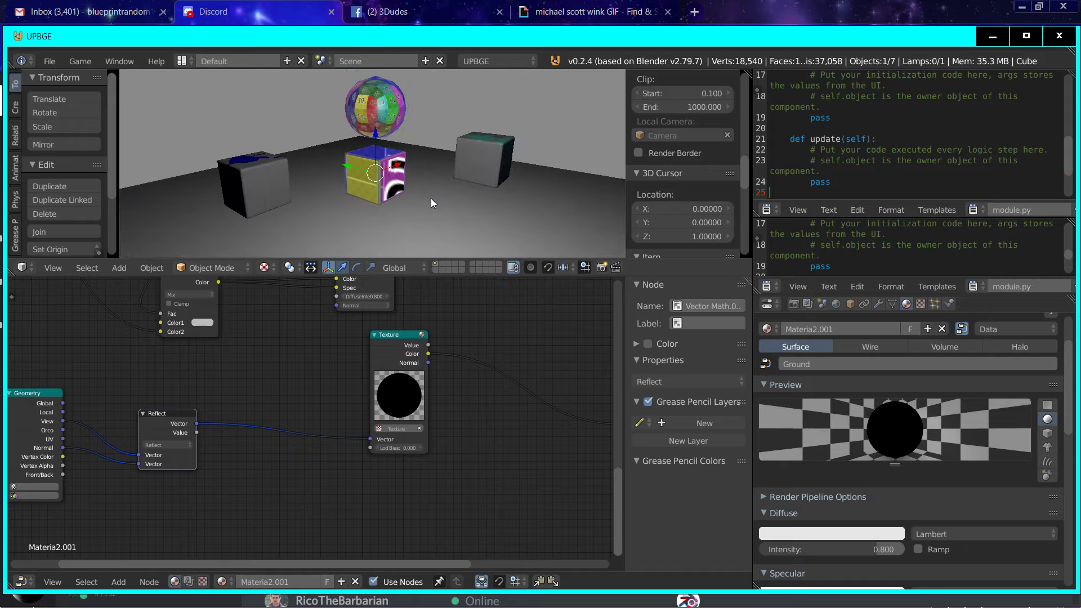
{"action": "key", "text": "p"}
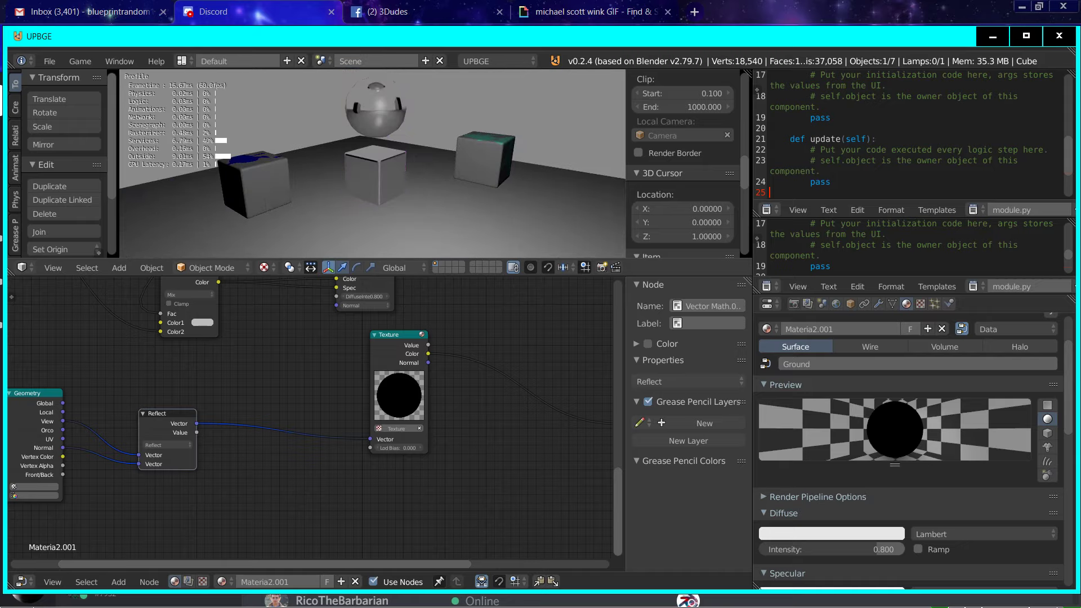
Step: Select the sphere above the middle cube, make it Invisible in its physics settings, and test-run the game
{"action": "right_click", "coordinate": [366, 99]}
{"action": "left_click", "coordinate": [950, 304]}
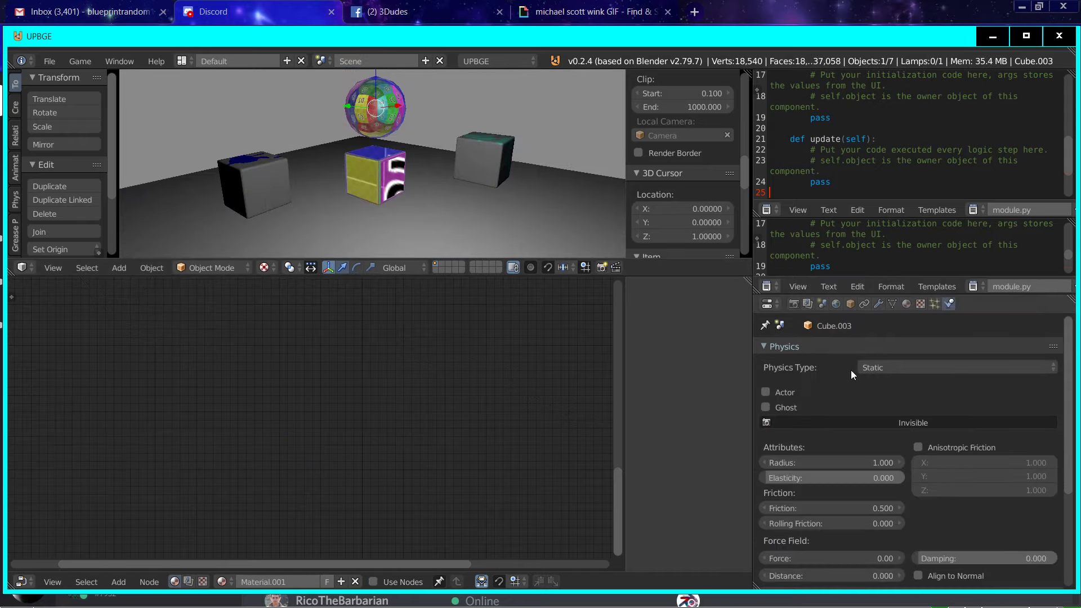
{"action": "left_click", "coordinate": [904, 423]}
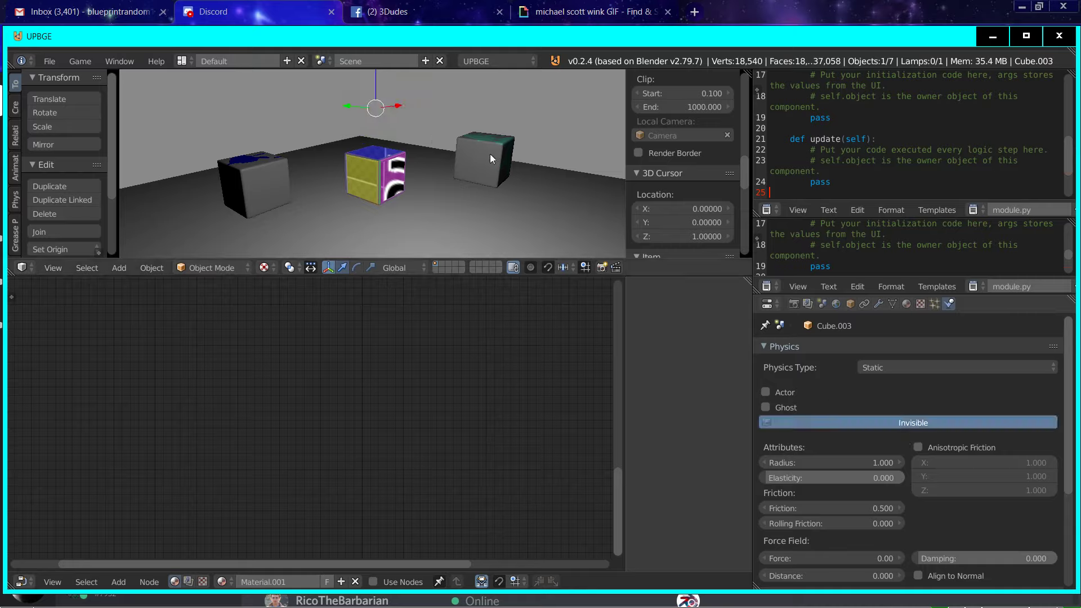
{"action": "key", "text": "p"}
{"action": "key", "text": "Escape"}
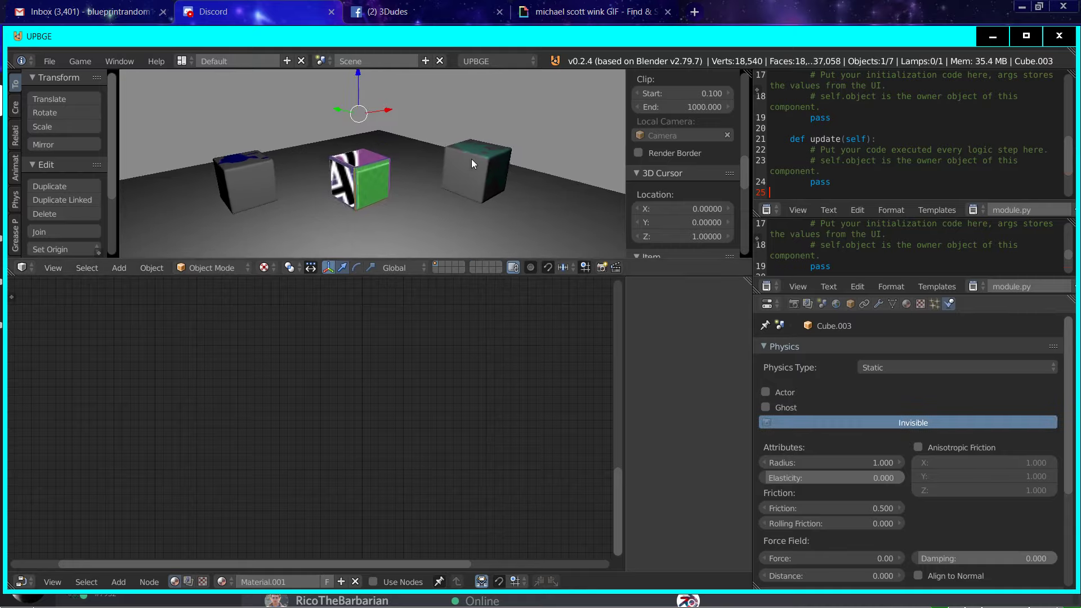
Step: Add a new mesh cube and move it along the global Y axis, in front of the middle cube
{"action": "scroll", "coordinate": [471, 159], "scroll_direction": "up", "scroll_amount": 5}
{"action": "right_click", "coordinate": [341, 173]}
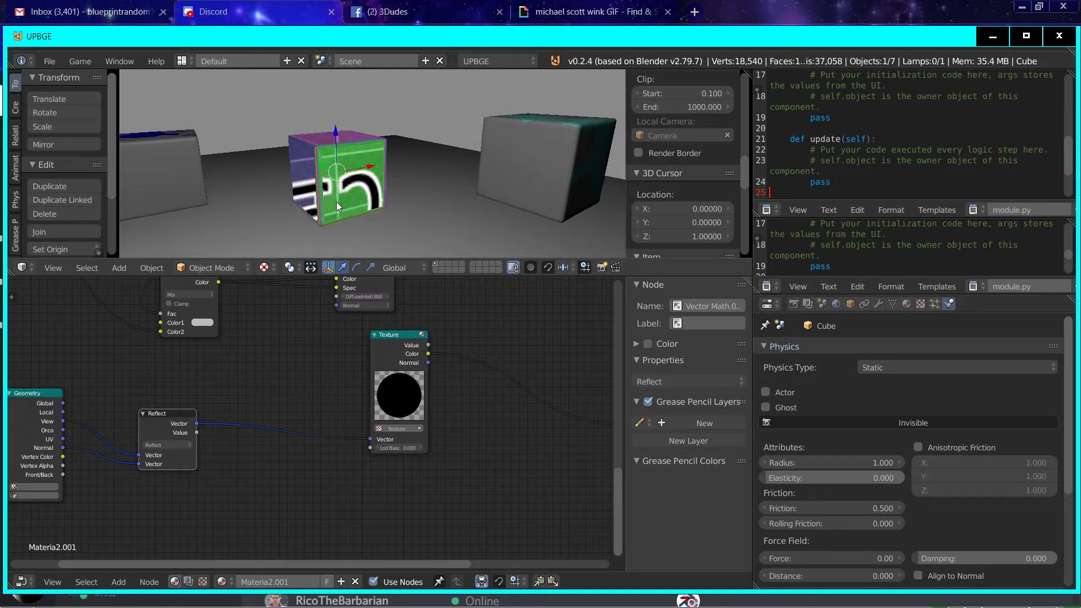
{"action": "left_click", "coordinate": [121, 268]}
{"action": "mouse_move", "coordinate": [141, 252]}
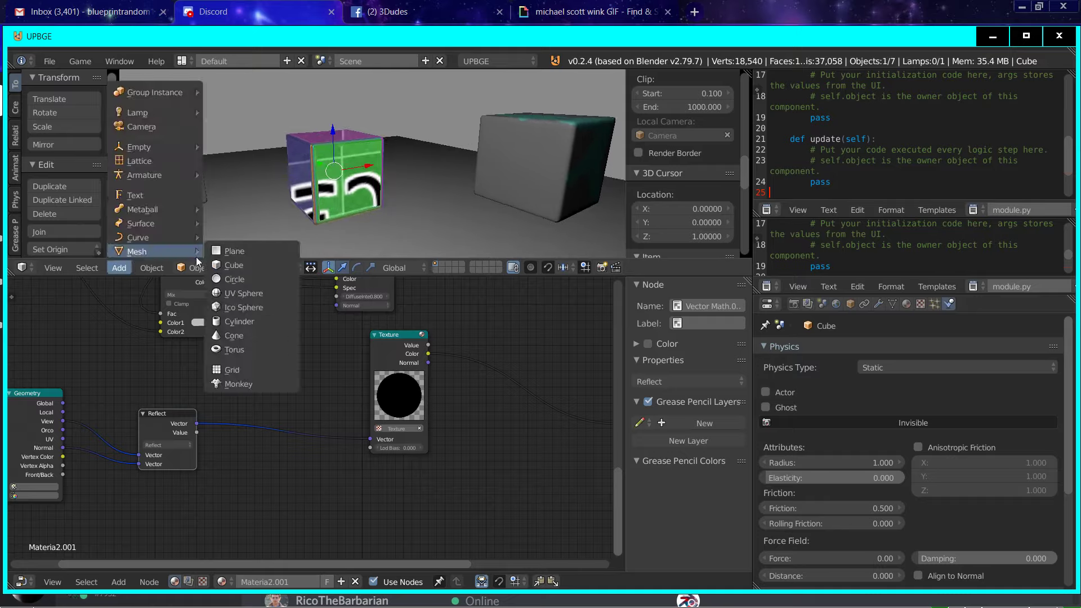
{"action": "left_click", "coordinate": [236, 266]}
{"action": "key", "text": "g"}
{"action": "key", "text": "x"}
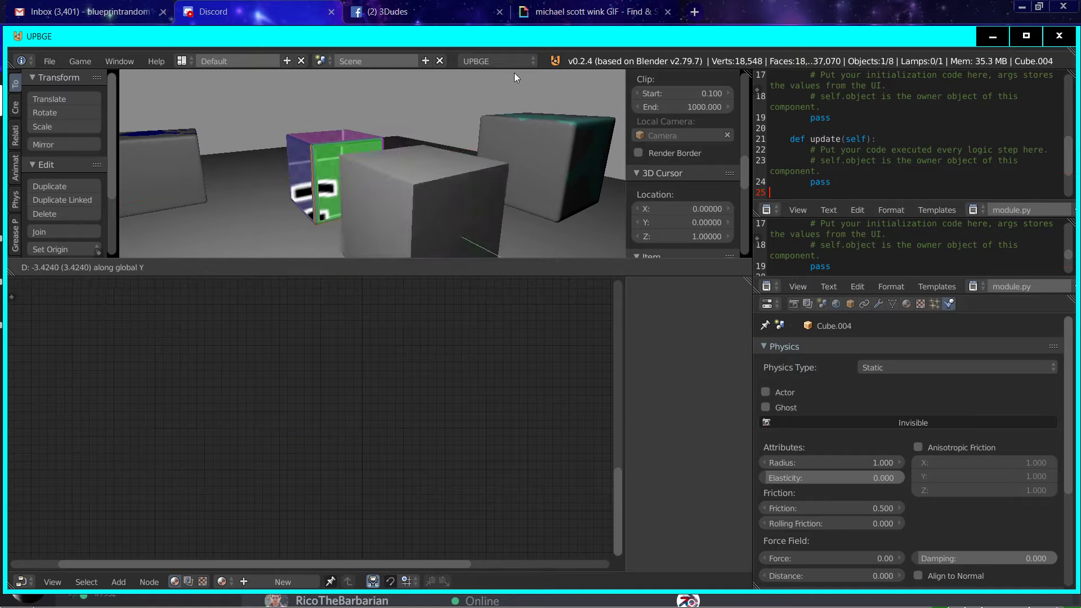
{"action": "left_click", "coordinate": [512, 252]}
Step: Scale the new cube's mesh down to about 0.2 in Edit Mode and return to Object Mode
{"action": "key", "text": "Tab"}
{"action": "key", "text": "s"}
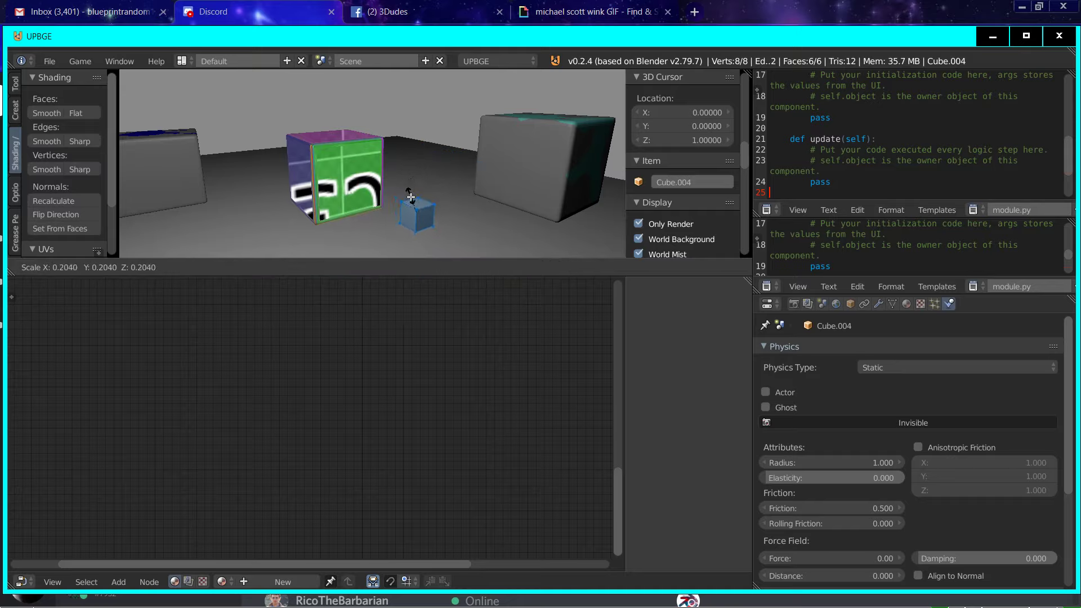
{"action": "left_click", "coordinate": [416, 203]}
{"action": "key", "text": "Tab"}
Step: Create a new material for the small cube with a red diffuse colour and Shadeless enabled
{"action": "left_click", "coordinate": [906, 305]}
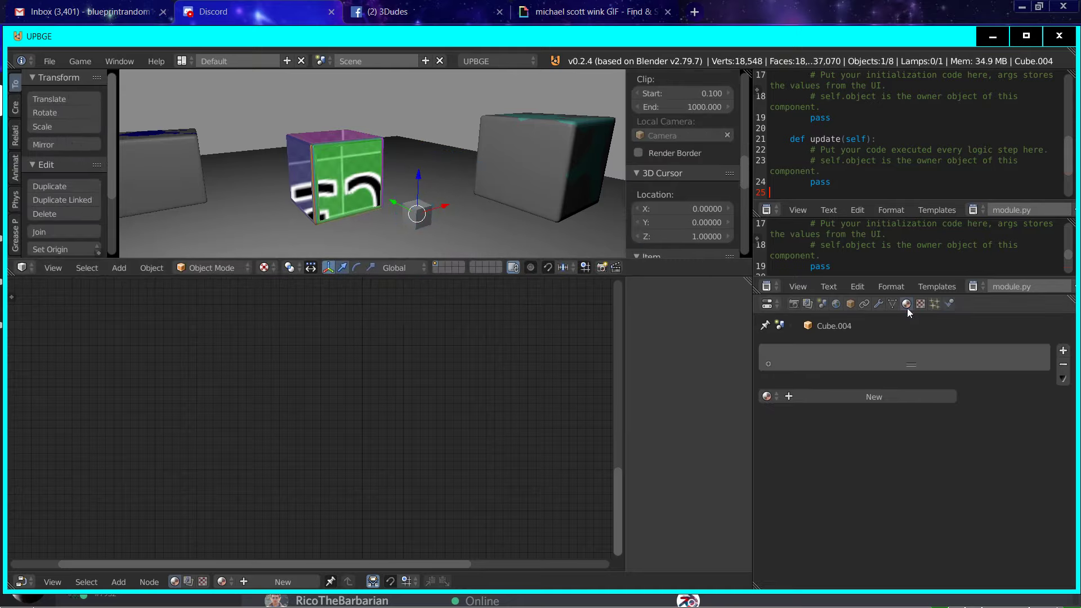
{"action": "left_click", "coordinate": [874, 394]}
{"action": "scroll", "coordinate": [819, 439], "scroll_direction": "down", "scroll_amount": 5}
{"action": "left_click", "coordinate": [831, 455]}
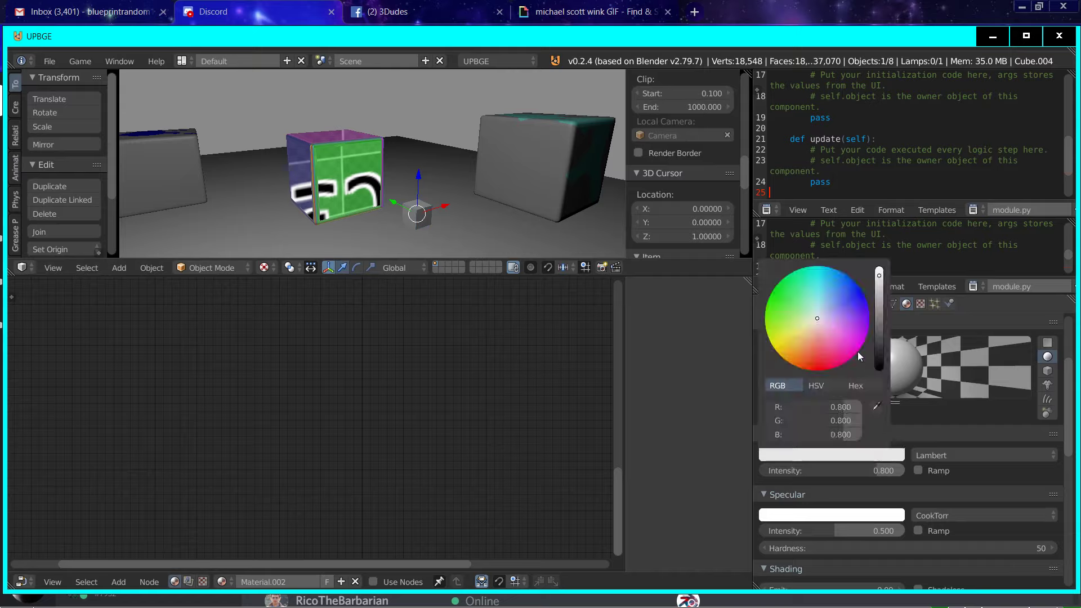
{"action": "left_click", "coordinate": [857, 356]}
{"action": "scroll", "coordinate": [1030, 565], "scroll_direction": "down", "scroll_amount": 2}
{"action": "left_click", "coordinate": [938, 546]}
Step: Test-run the game from several angles to check how the red cube reflects in the middle cube
{"action": "key", "text": "a"}
{"action": "key", "text": "a"}
{"action": "key", "text": "p"}
{"action": "key", "text": "Escape"}
{"action": "middle_click_drag", "start_coordinate": [406, 173], "coordinate": [374, 168]}
{"action": "key", "text": "p"}
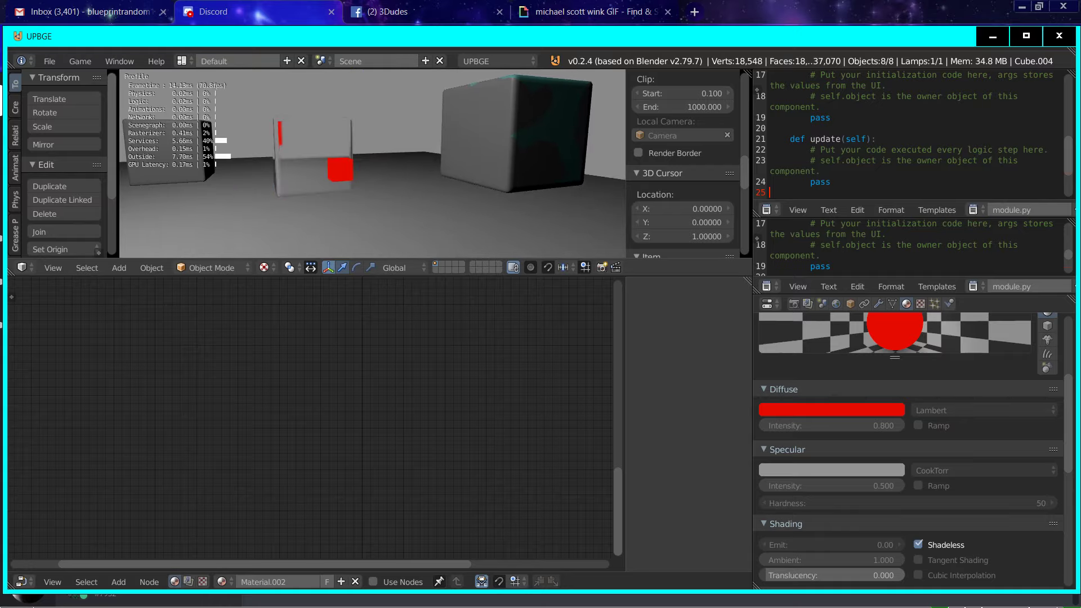
{"action": "key", "text": "Escape"}
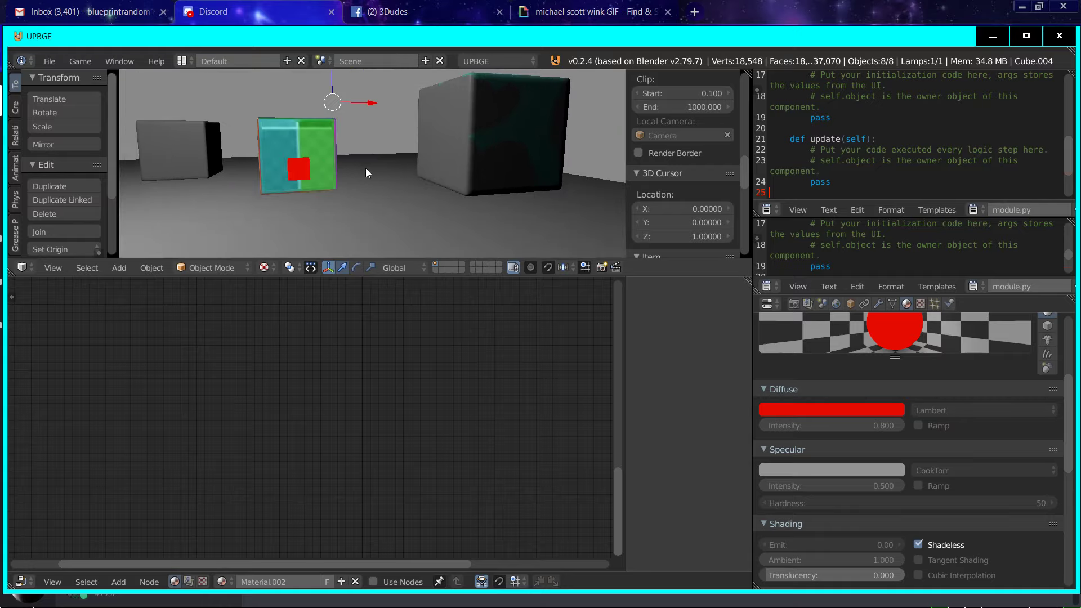
{"action": "key", "text": "p"}
{"action": "key", "text": "Escape"}
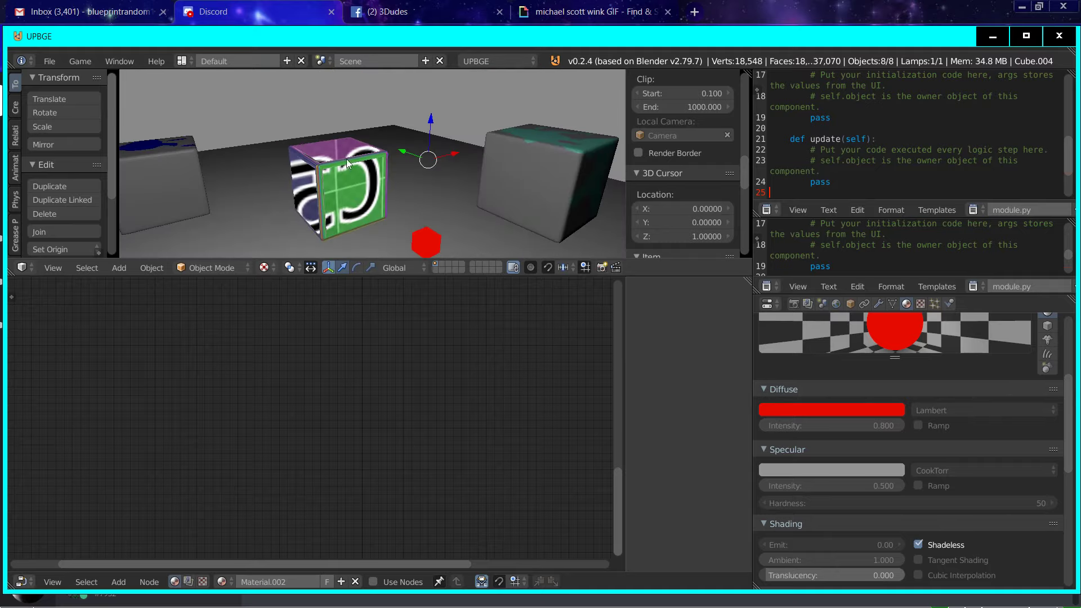
Step: Select the middle cube and bring up its material nodes around the original Output node
{"action": "left_click", "coordinate": [346, 158]}
{"action": "scroll", "coordinate": [331, 366], "scroll_direction": "down", "scroll_amount": 9}
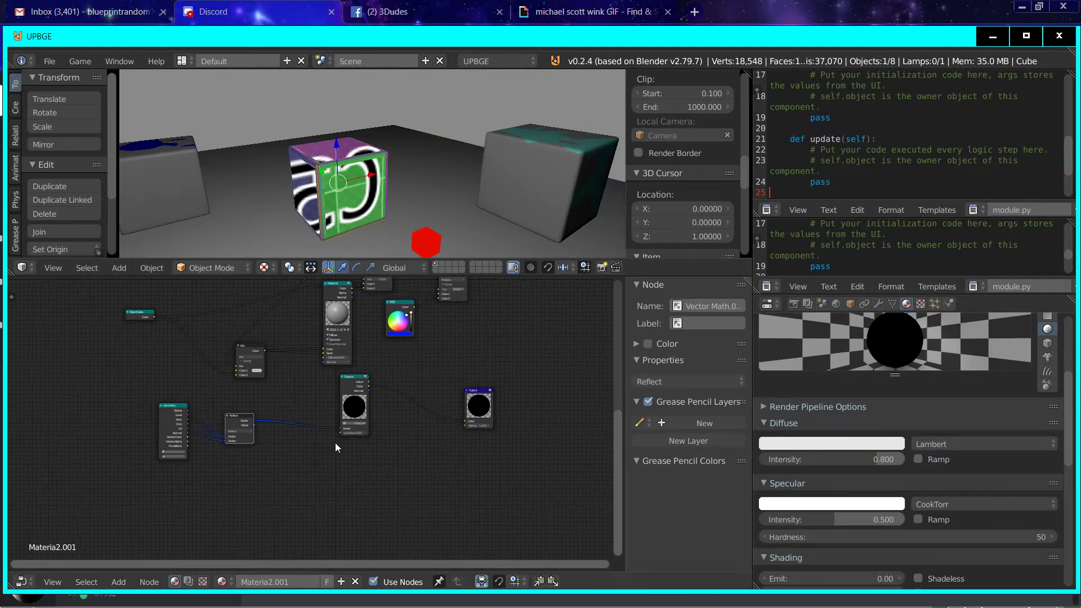
{"action": "middle_click_drag", "start_coordinate": [341, 445], "coordinate": [243, 474]}
{"action": "middle_click_drag", "start_coordinate": [326, 476], "coordinate": [327, 534]}
{"action": "scroll", "coordinate": [406, 380], "scroll_direction": "up", "scroll_amount": 3}
{"action": "middle_click_drag", "start_coordinate": [407, 379], "coordinate": [361, 461]}
{"action": "scroll", "coordinate": [290, 516], "scroll_direction": "down", "scroll_amount": 5}
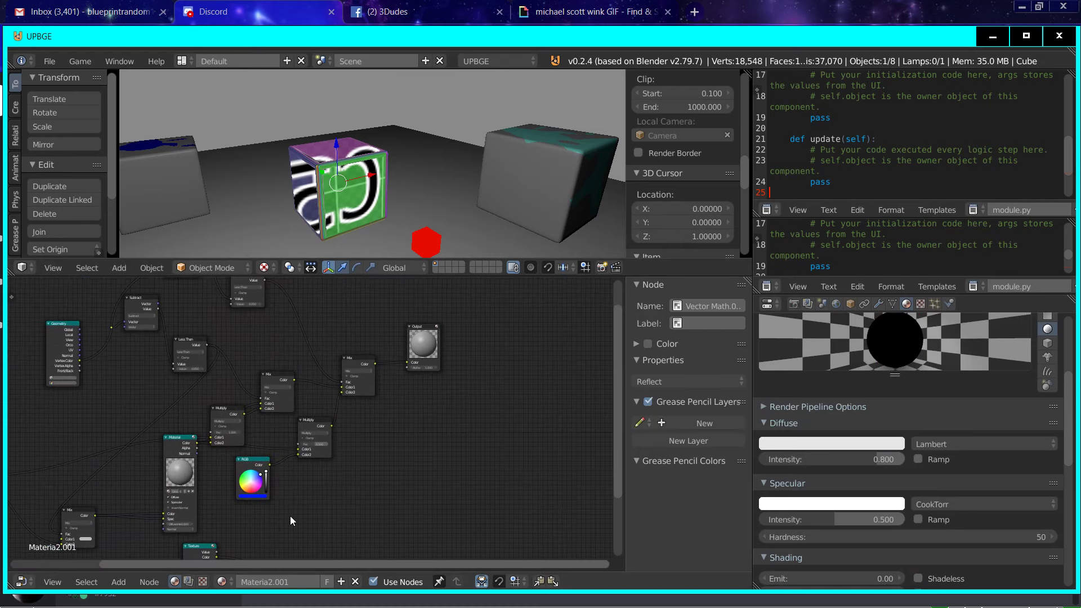
Step: Insert a duplicate of the last Mix node before the original Output and connect the Texture node's Color to its Color2
{"action": "left_click_drag", "start_coordinate": [241, 524], "coordinate": [350, 371]}
{"action": "left_click", "coordinate": [335, 379]}
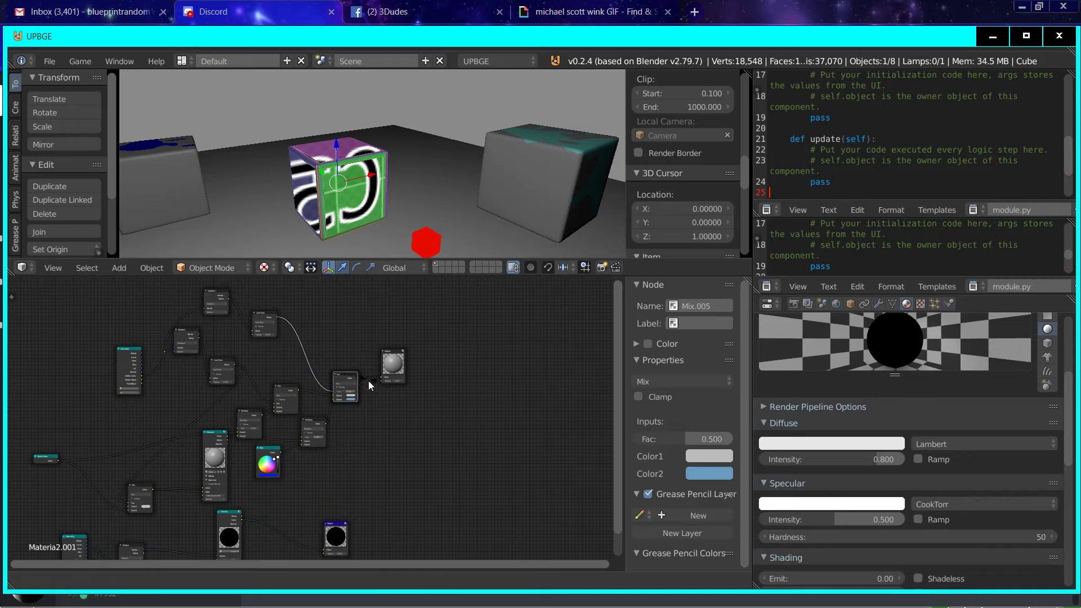
{"action": "right_click", "coordinate": [398, 397]}
{"action": "key", "text": "g"}
{"action": "left_click", "coordinate": [389, 367]}
{"action": "scroll", "coordinate": [381, 407], "scroll_direction": "up", "scroll_amount": 4}
{"action": "middle_click_drag", "start_coordinate": [325, 452], "coordinate": [335, 389]}
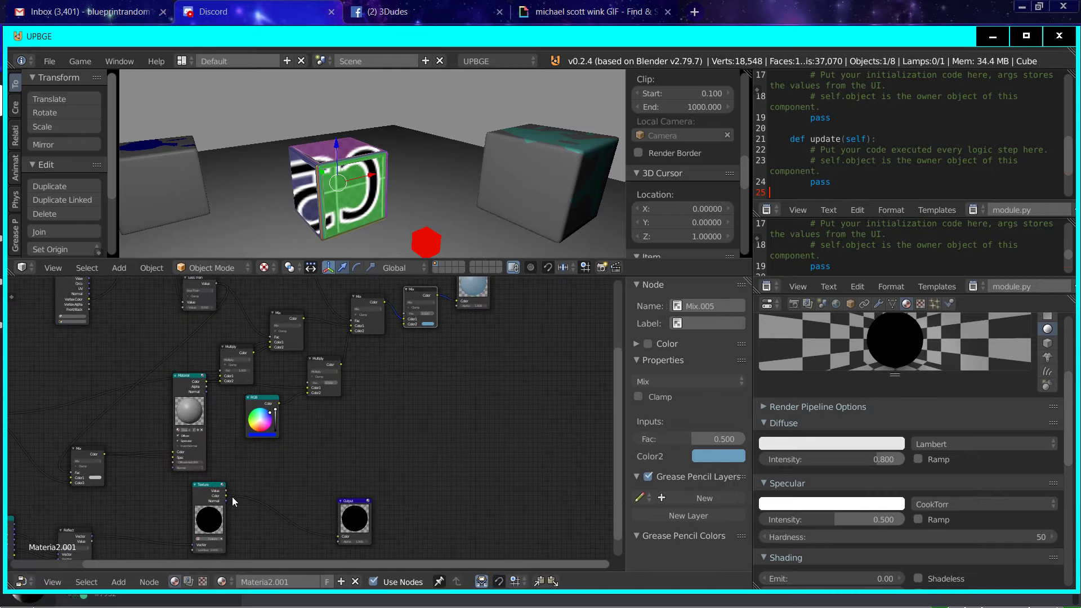
{"action": "left_click_drag", "start_coordinate": [226, 494], "coordinate": [404, 325]}
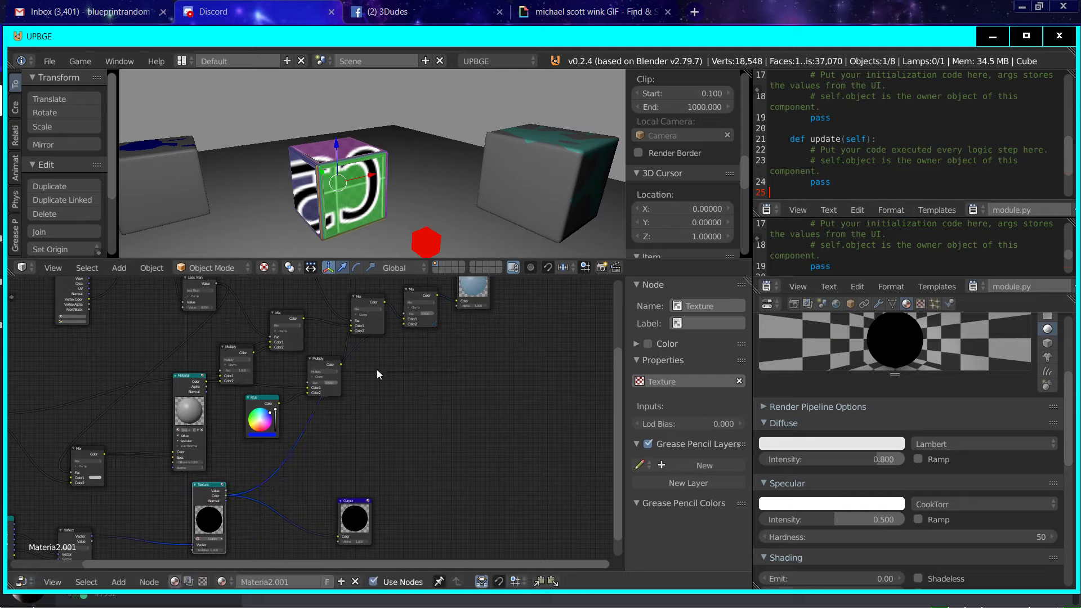
Step: Add a Fresnel input node and connect its Fac output to the Fac input of the last Mix node
{"action": "left_click", "coordinate": [118, 582]}
{"action": "mouse_move", "coordinate": [138, 538]}
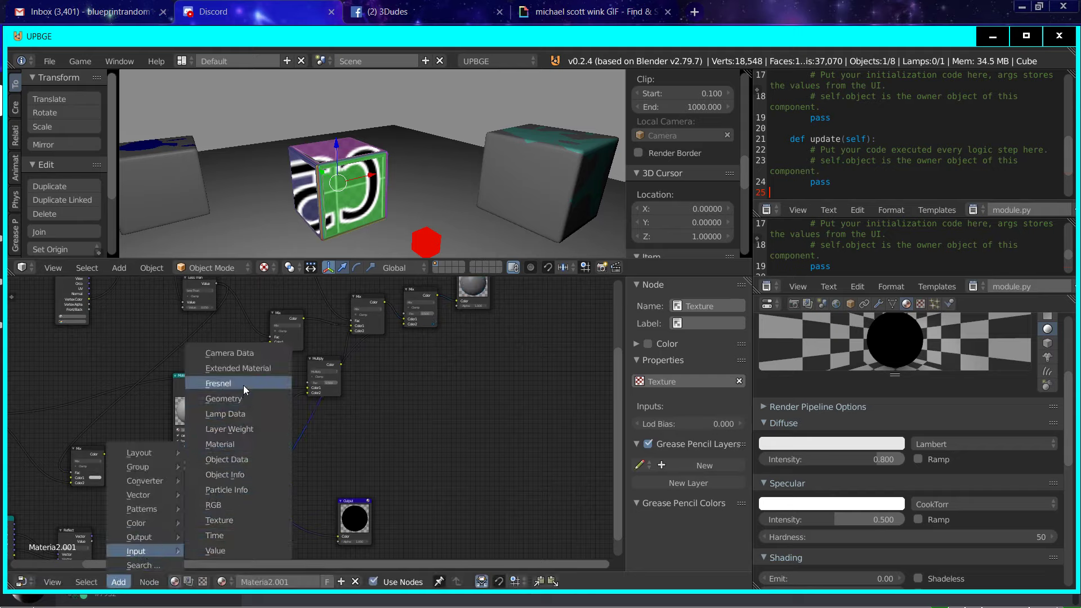
{"action": "left_click", "coordinate": [219, 383]}
{"action": "left_click", "coordinate": [325, 456]}
{"action": "key", "text": "ctrl+z"}
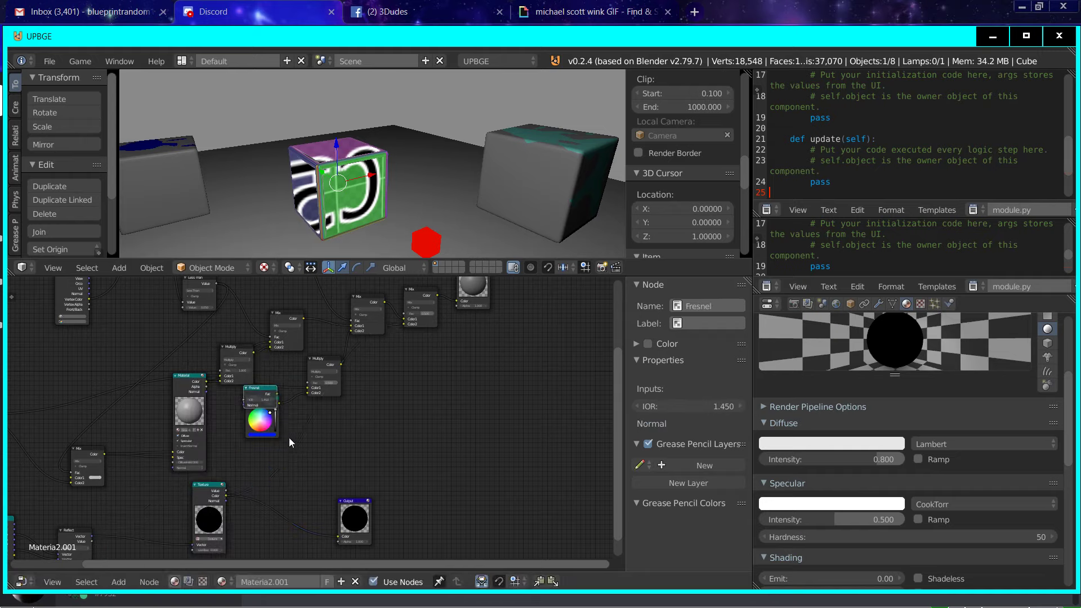
{"action": "left_click", "coordinate": [247, 389]}
{"action": "left_click_drag", "start_coordinate": [253, 390], "coordinate": [405, 319]}
{"action": "middle_click_drag", "start_coordinate": [404, 319], "coordinate": [526, 485]}
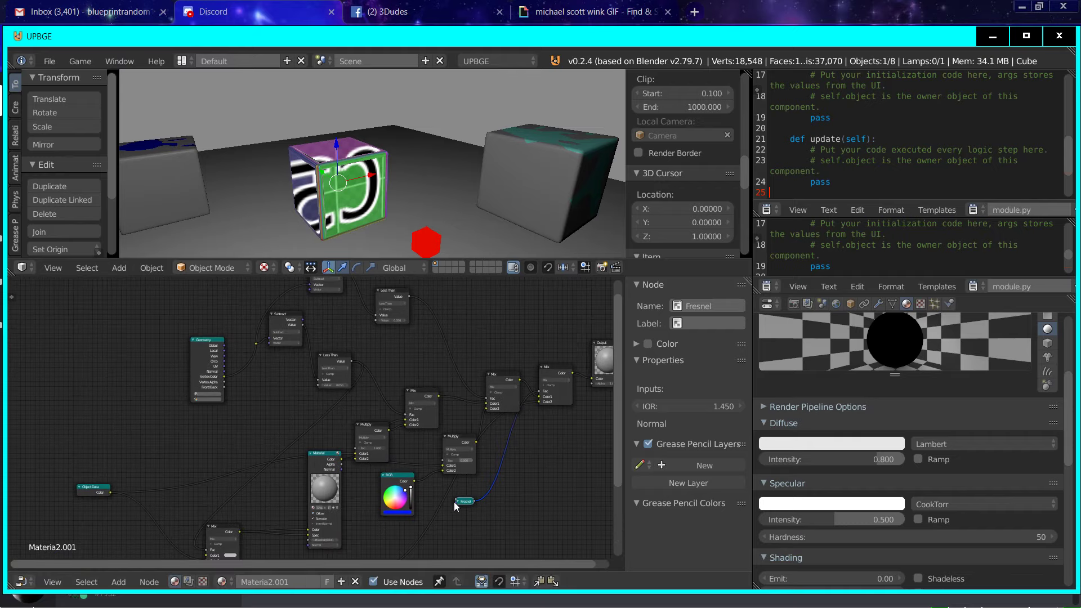
Step: Place the Fresnel node below the RGB node, expand and widen it, and connect the Geometry node's Normal to its Normal input
{"action": "left_click_drag", "start_coordinate": [457, 501], "coordinate": [509, 520]}
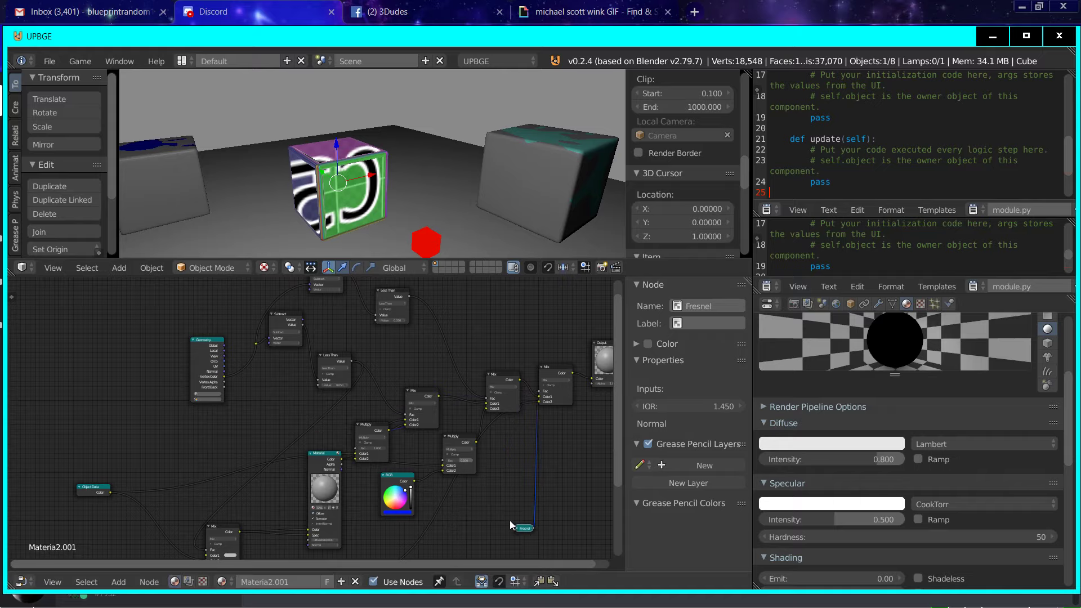
{"action": "scroll", "coordinate": [512, 522], "scroll_direction": "up", "scroll_amount": 2}
{"action": "middle_click_drag", "start_coordinate": [512, 522], "coordinate": [299, 417]}
{"action": "scroll", "coordinate": [300, 417], "scroll_direction": "up", "scroll_amount": 1}
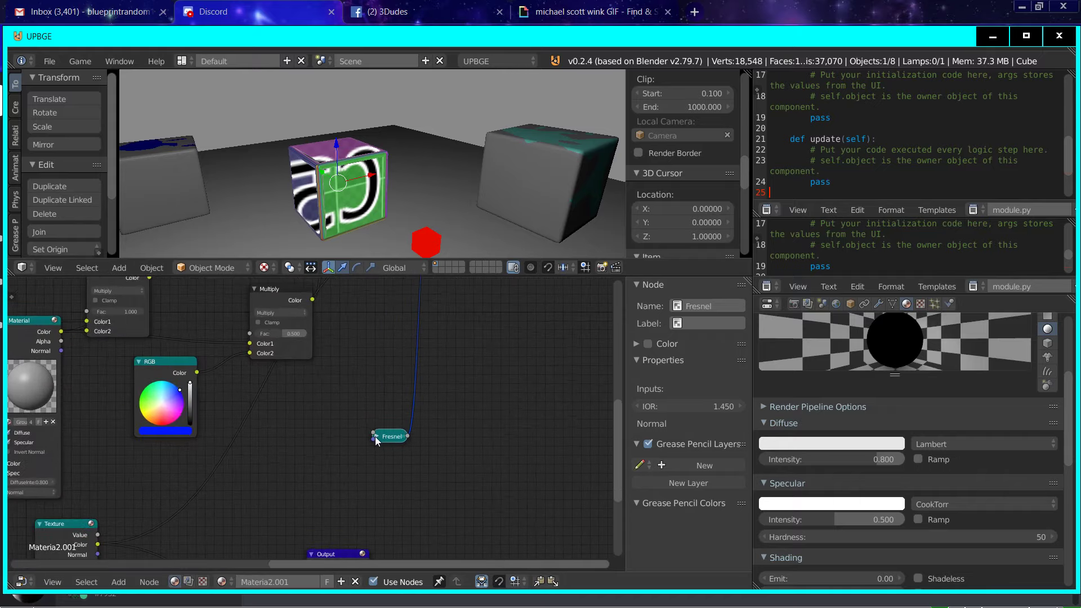
{"action": "key", "text": "h"}
{"action": "scroll", "coordinate": [397, 473], "scroll_direction": "down", "scroll_amount": 3}
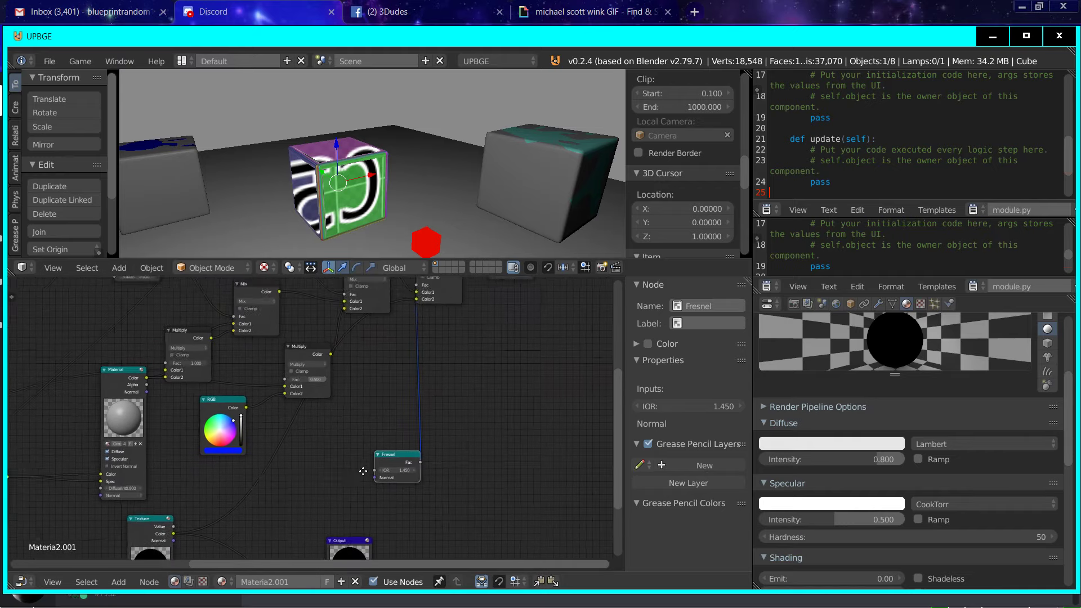
{"action": "left_click_drag", "start_coordinate": [389, 495], "coordinate": [158, 359]}
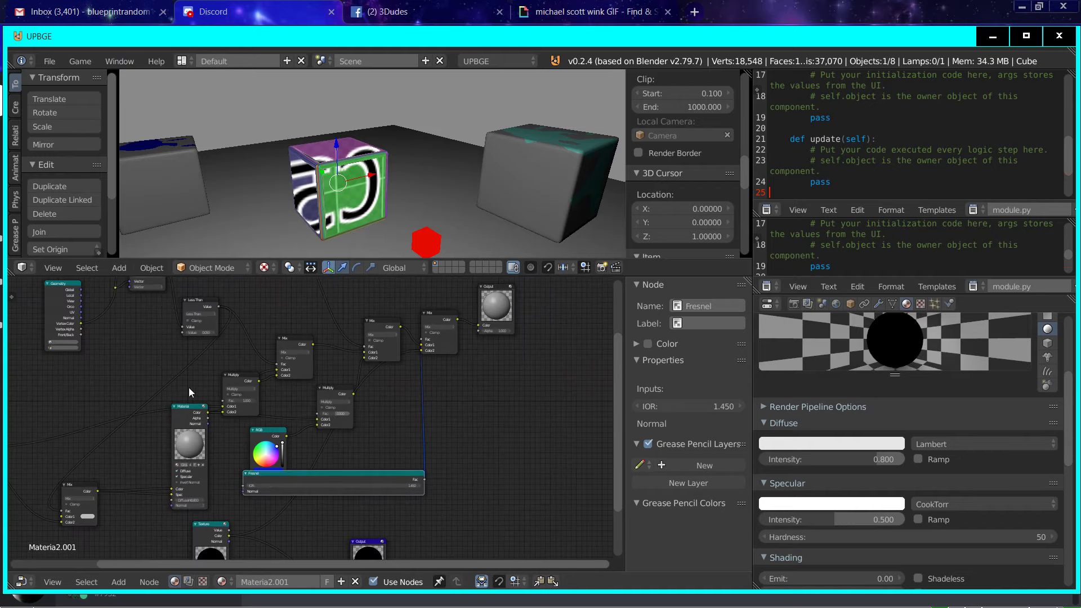
{"action": "left_click_drag", "start_coordinate": [244, 492], "coordinate": [81, 318]}
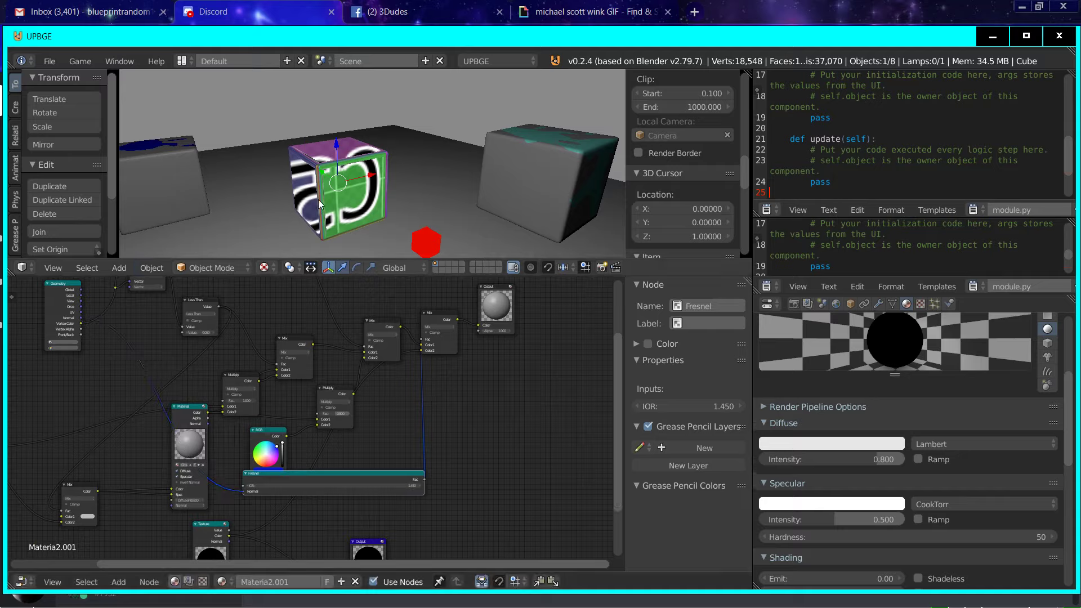
Step: Reposition the Fresnel node and the last Mix node, and make the original Output node active
{"action": "mouse_move", "coordinate": [357, 212]}
{"action": "middle_mouse_down"}
{"action": "mouse_move", "coordinate": [333, 202]}
{"action": "mouse_move", "coordinate": [367, 198]}
{"action": "mouse_move", "coordinate": [370, 178]}
{"action": "mouse_move", "coordinate": [351, 193]}
{"action": "middle_mouse_up"}
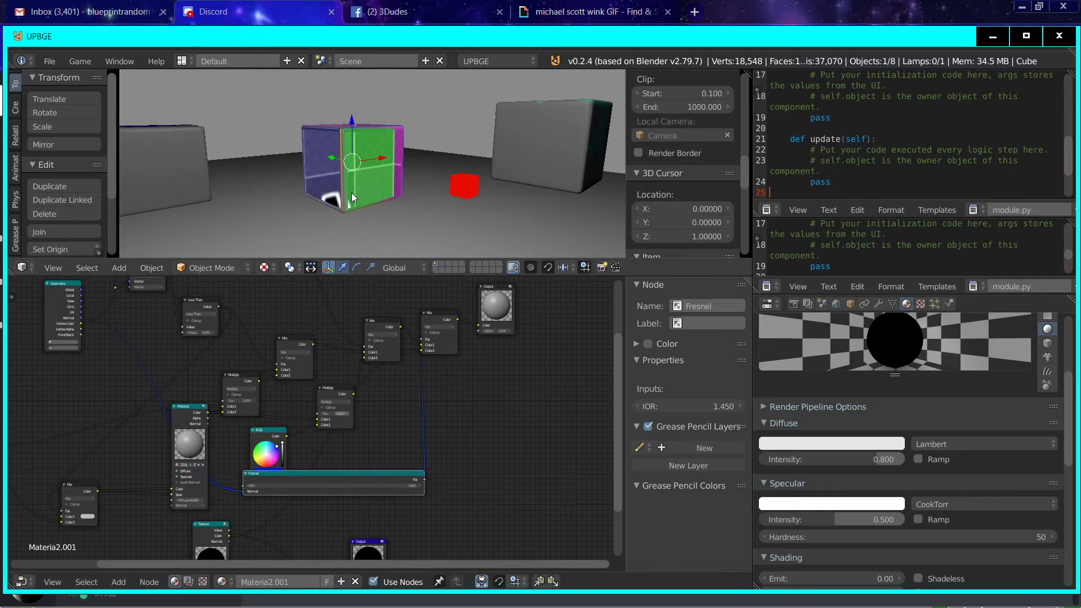
{"action": "left_click_drag", "start_coordinate": [316, 480], "coordinate": [326, 483]}
{"action": "left_click_drag", "start_coordinate": [433, 320], "coordinate": [458, 372]}
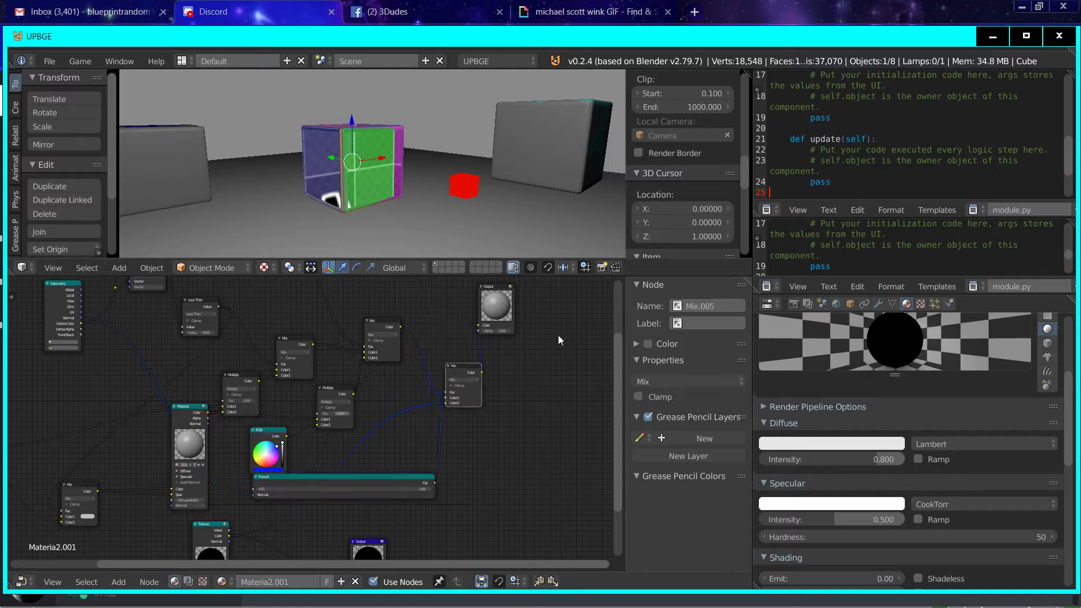
{"action": "left_click", "coordinate": [502, 314]}
Step: Test-run the game repeatedly from low angles to check the Fresnel-blended reflection on the middle cube
{"action": "mouse_move", "coordinate": [355, 194]}
{"action": "middle_mouse_down"}
{"action": "mouse_move", "coordinate": [378, 187]}
{"action": "mouse_move", "coordinate": [322, 178]}
{"action": "mouse_move", "coordinate": [350, 187]}
{"action": "middle_mouse_up"}
{"action": "key", "text": "p"}
{"action": "key", "text": "Escape"}
{"action": "key", "text": "p"}
{"action": "key", "text": "Escape"}
{"action": "key", "text": "p"}
{"action": "key", "text": "Escape"}
{"action": "key", "text": "p"}
{"action": "key", "text": "Escape"}
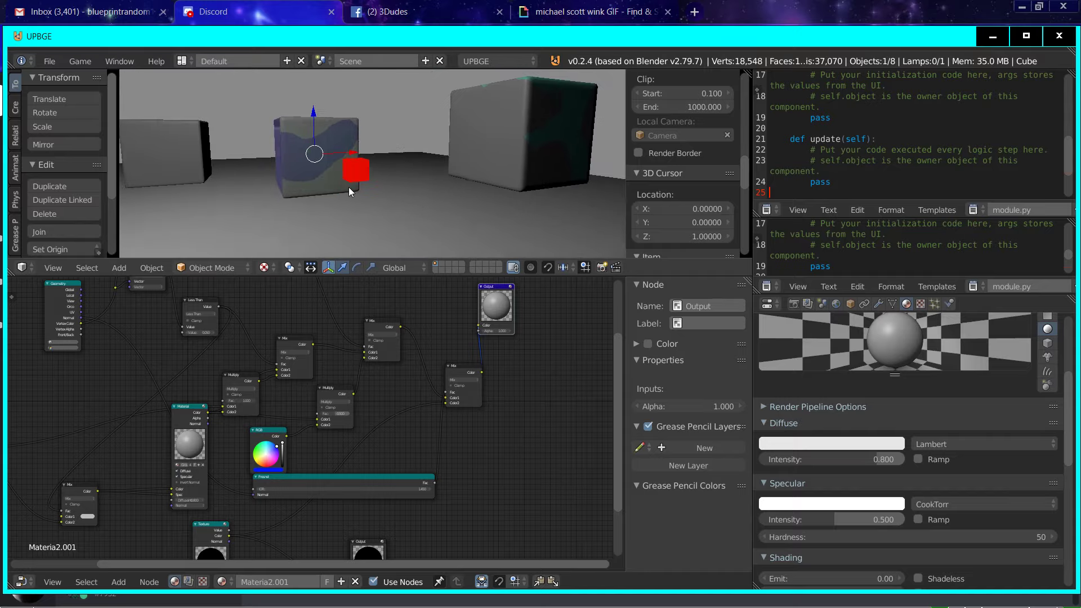
Step: Set the Fac of the Multiply node fed by the blue RGB node to 1
{"action": "scroll", "coordinate": [402, 405], "scroll_direction": "down", "scroll_amount": 3}
{"action": "middle_click_drag", "start_coordinate": [402, 404], "coordinate": [395, 375]}
{"action": "scroll", "coordinate": [391, 384], "scroll_direction": "up", "scroll_amount": 7}
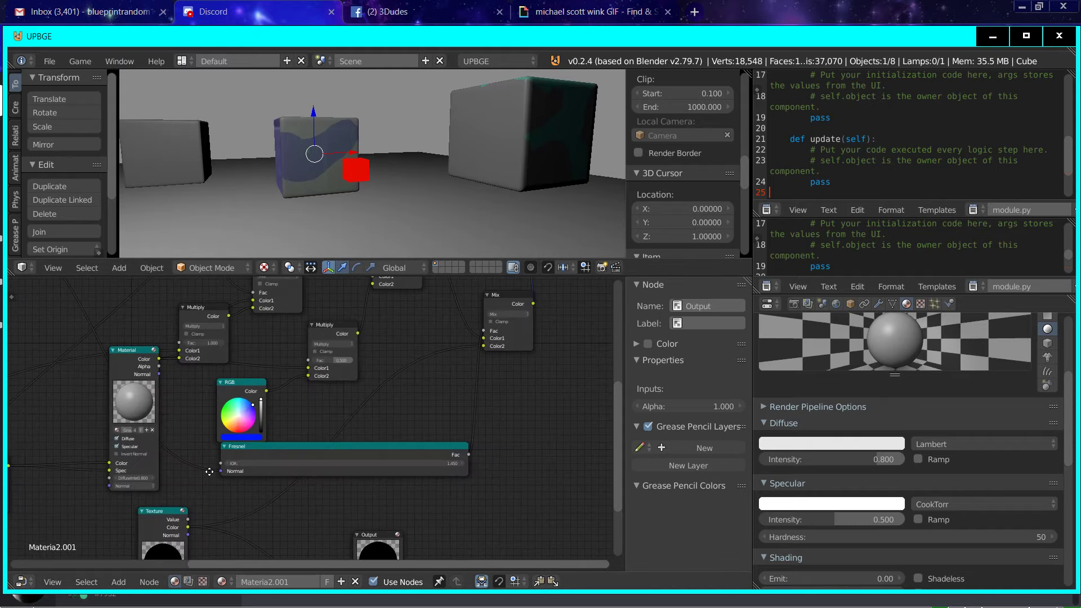
{"action": "middle_click_drag", "start_coordinate": [190, 411], "coordinate": [250, 449]}
{"action": "middle_click_drag", "start_coordinate": [366, 371], "coordinate": [289, 399]}
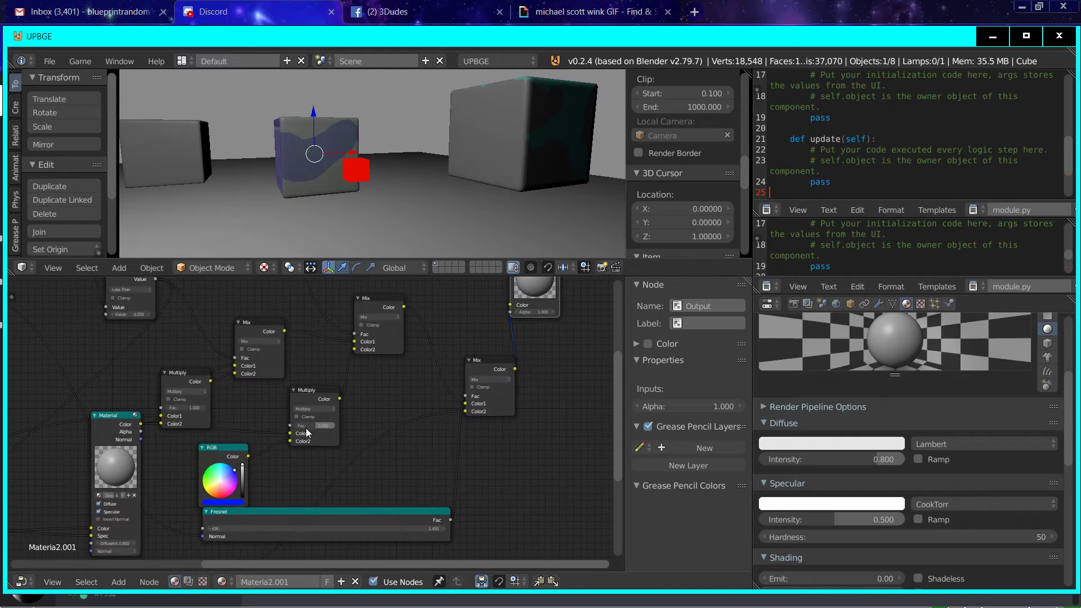
{"action": "scroll", "coordinate": [307, 433], "scroll_direction": "up", "scroll_amount": 2}
{"action": "left_click", "coordinate": [310, 391]}
{"action": "left_click", "coordinate": [305, 438]}
{"action": "type", "text": "1"}
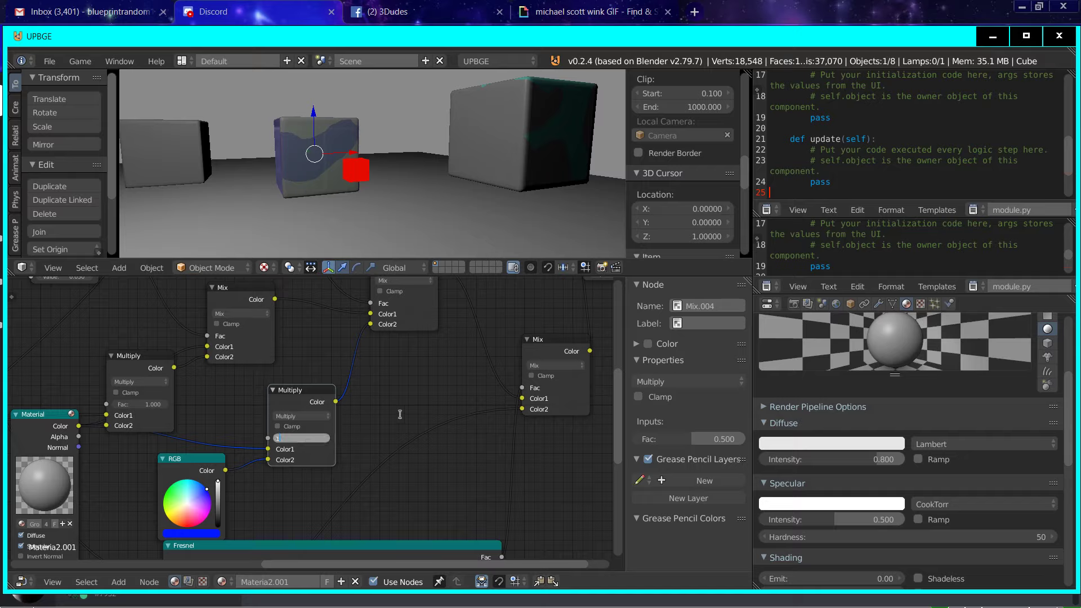
{"action": "key", "text": "Return"}
Step: Test-run the game facing the middle cube to check its blue tint with the red cube's reflection
{"action": "mouse_move", "coordinate": [383, 208]}
{"action": "middle_mouse_down"}
{"action": "mouse_move", "coordinate": [390, 222]}
{"action": "mouse_move", "coordinate": [359, 192]}
{"action": "middle_mouse_up"}
{"action": "key", "text": "p"}
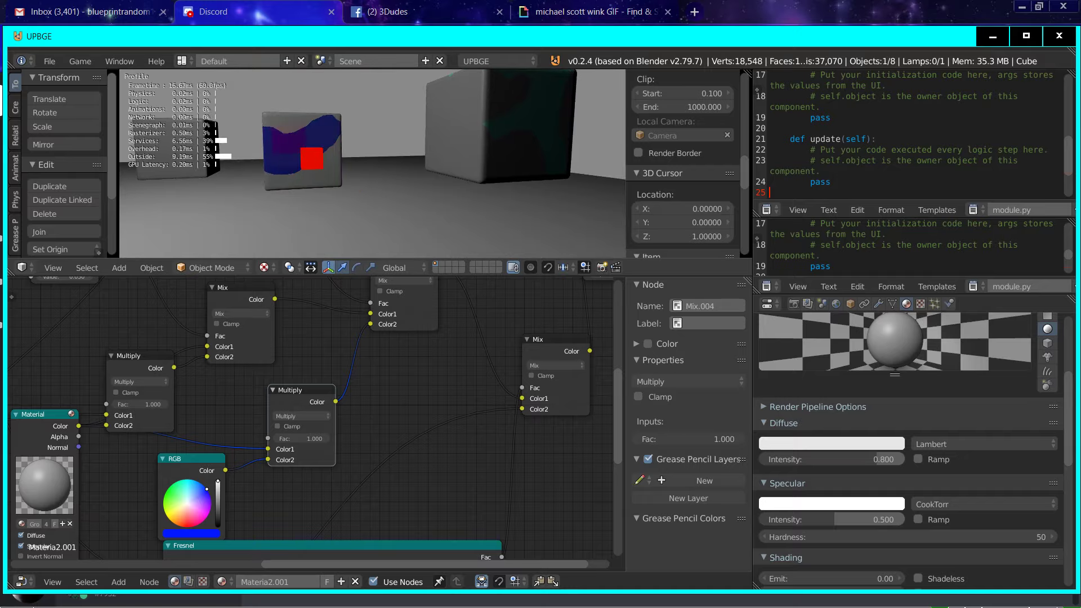
{"action": "key", "text": "Escape"}
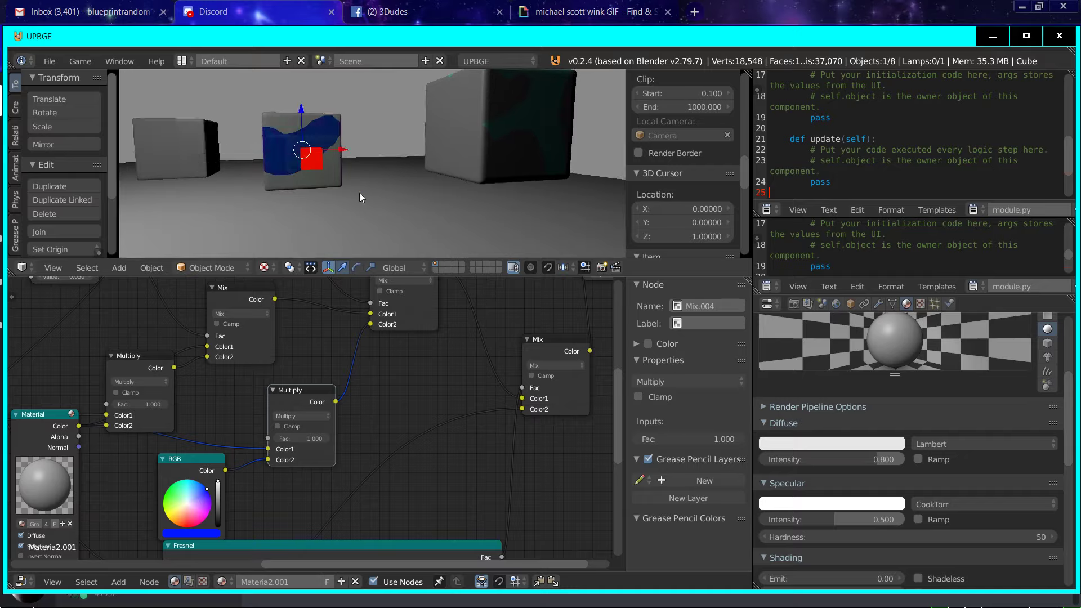
Step: Try the Add blend type on the blue tint's Multiply node and set it back to Multiply
{"action": "left_click", "coordinate": [308, 415]}
{"action": "left_click", "coordinate": [305, 394]}
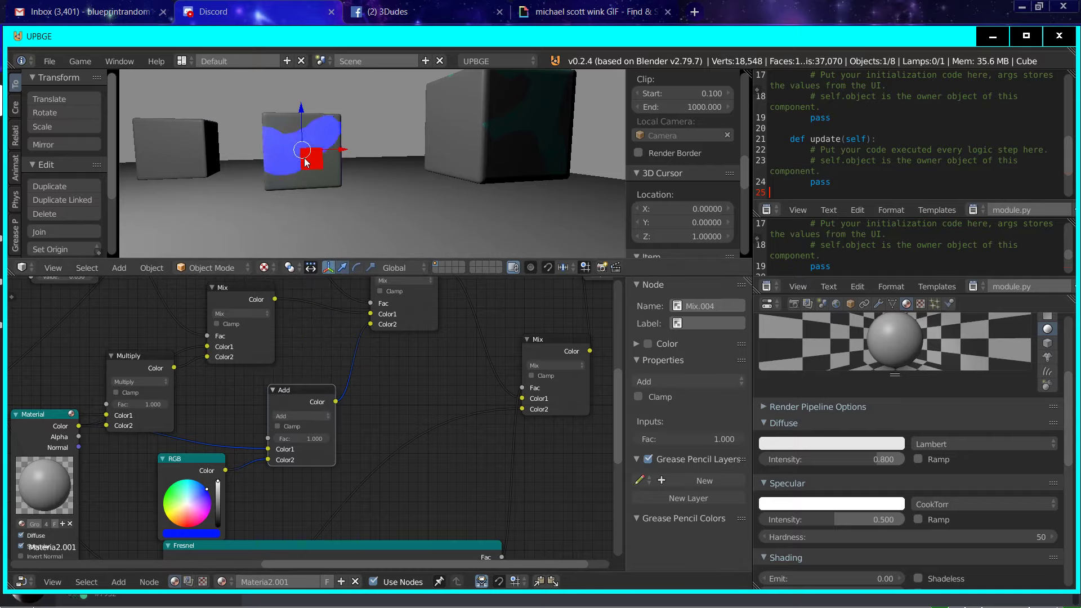
{"action": "left_click", "coordinate": [285, 415]}
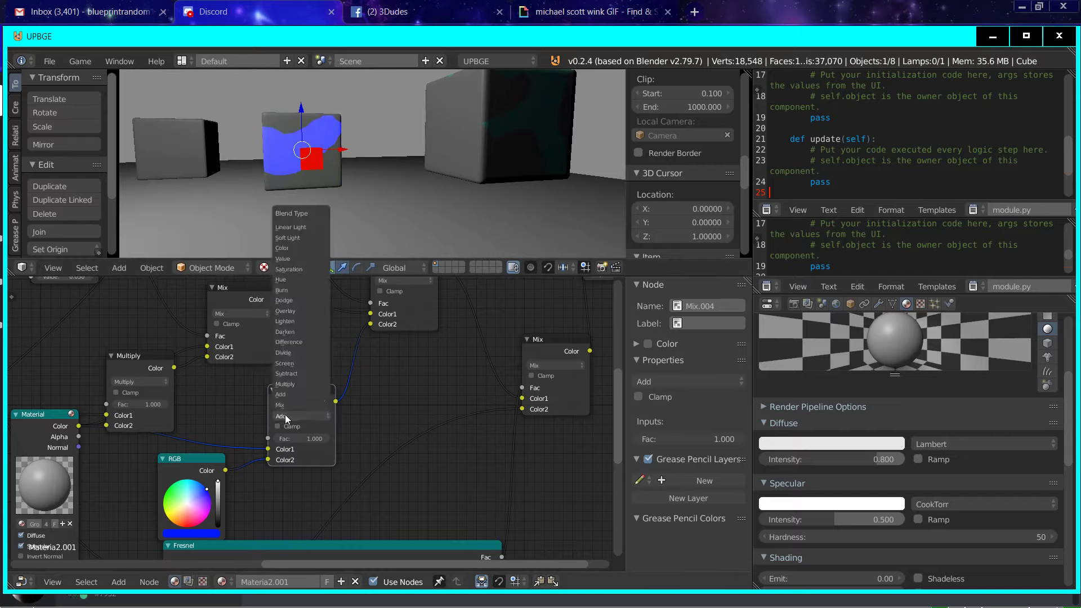
{"action": "left_click", "coordinate": [300, 384]}
Step: Test-run the game from the front and from above to compare how the middle cube's reflection varies with viewing angle
{"action": "key", "text": "p"}
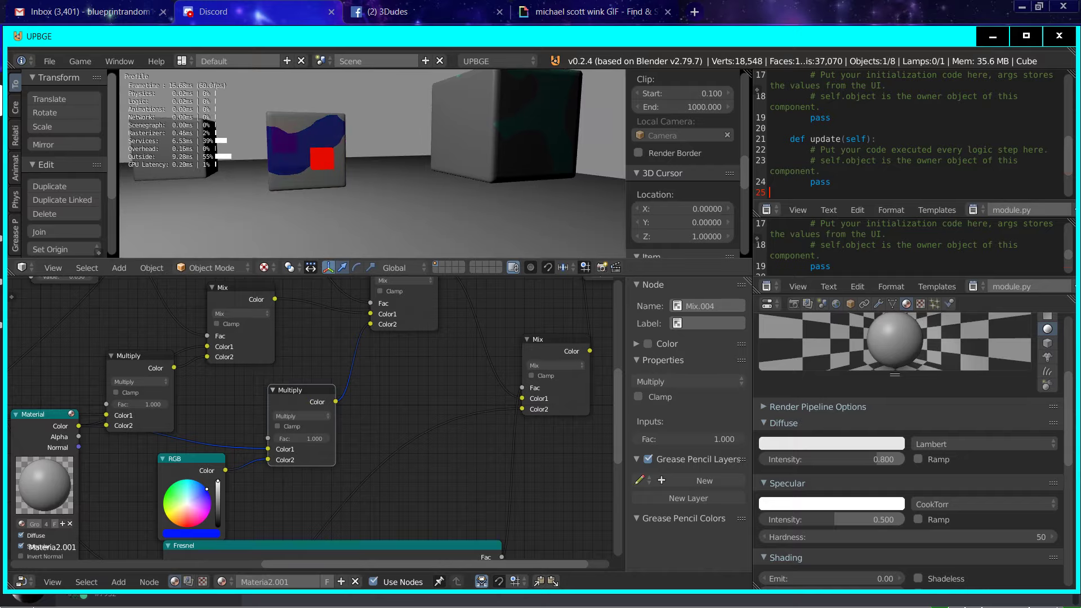
{"action": "key", "text": "Escape"}
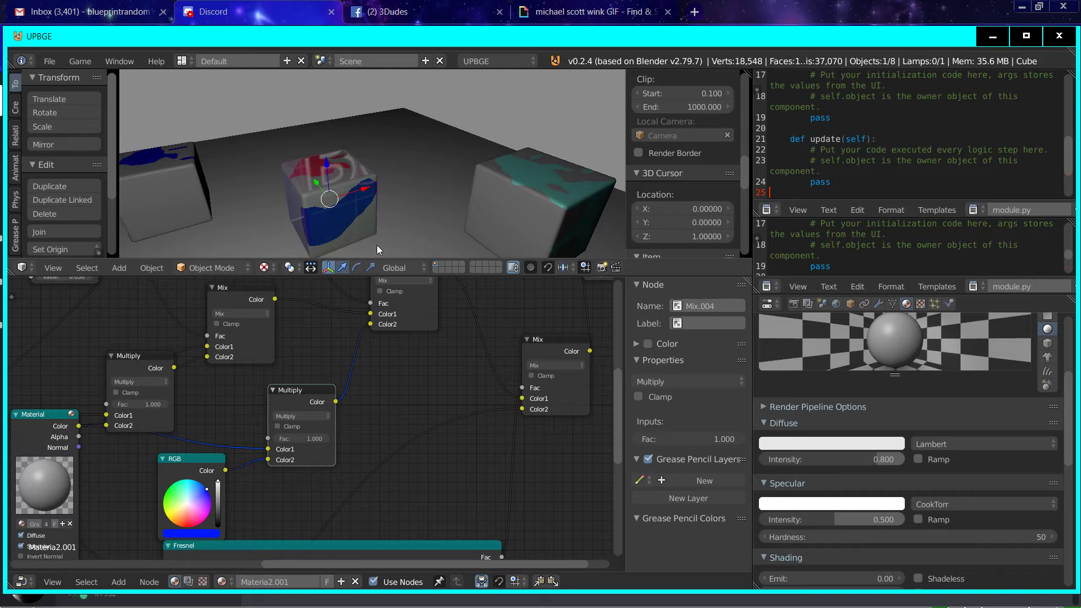
{"action": "key", "text": "p"}
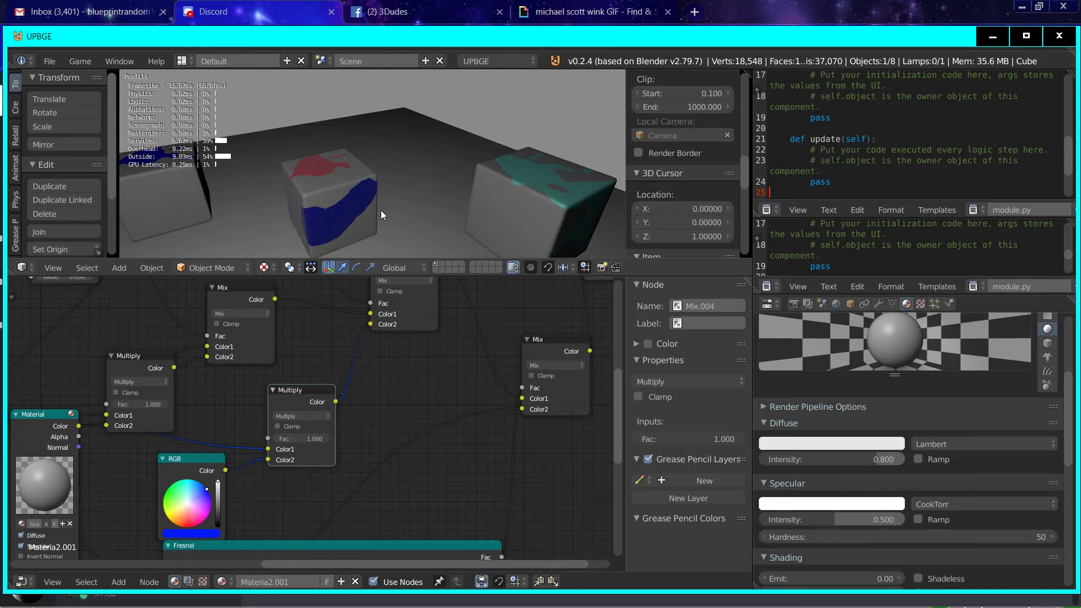
{"action": "key", "text": "Escape"}
{"action": "scroll", "coordinate": [300, 420], "scroll_direction": "down", "scroll_amount": 4}
{"action": "left_click", "coordinate": [250, 495]}
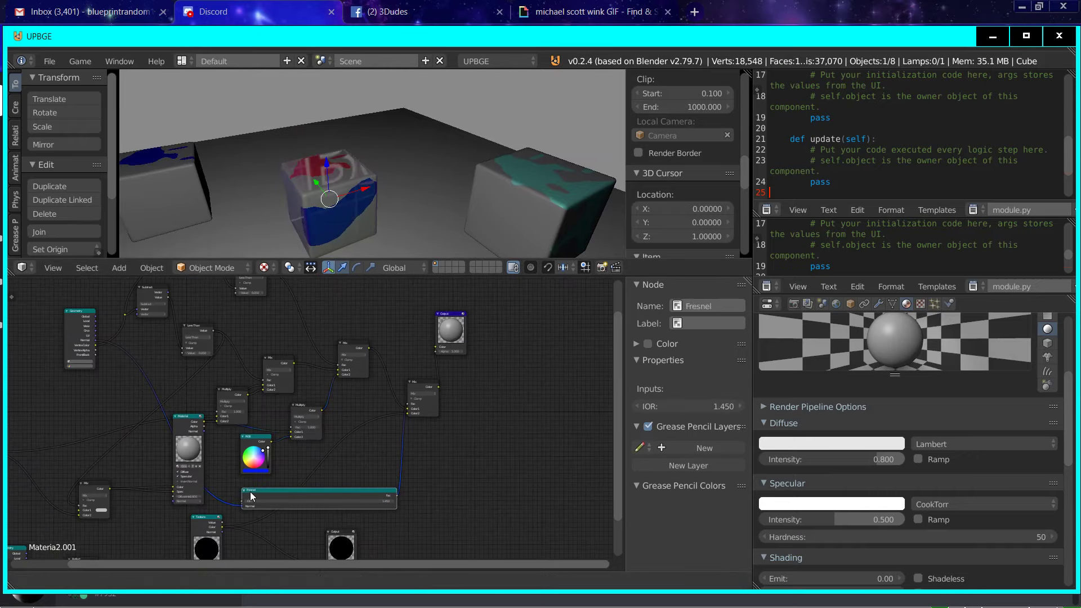
{"action": "scroll", "coordinate": [227, 379], "scroll_direction": "down", "scroll_amount": 7}
{"action": "middle_click_drag", "start_coordinate": [231, 478], "coordinate": [249, 455]}
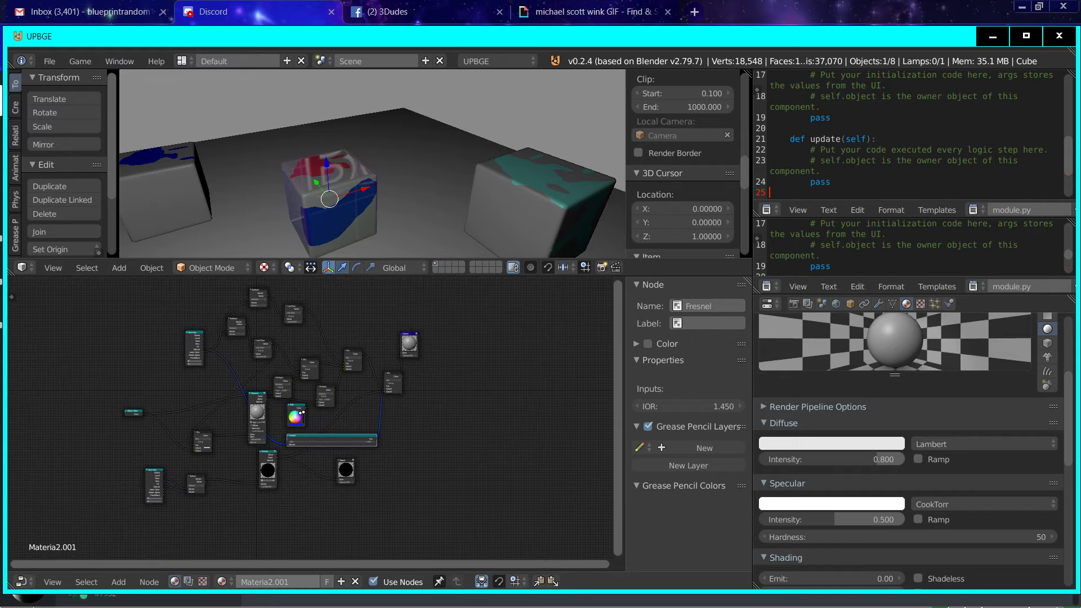
{"action": "left_click", "coordinate": [337, 591]}
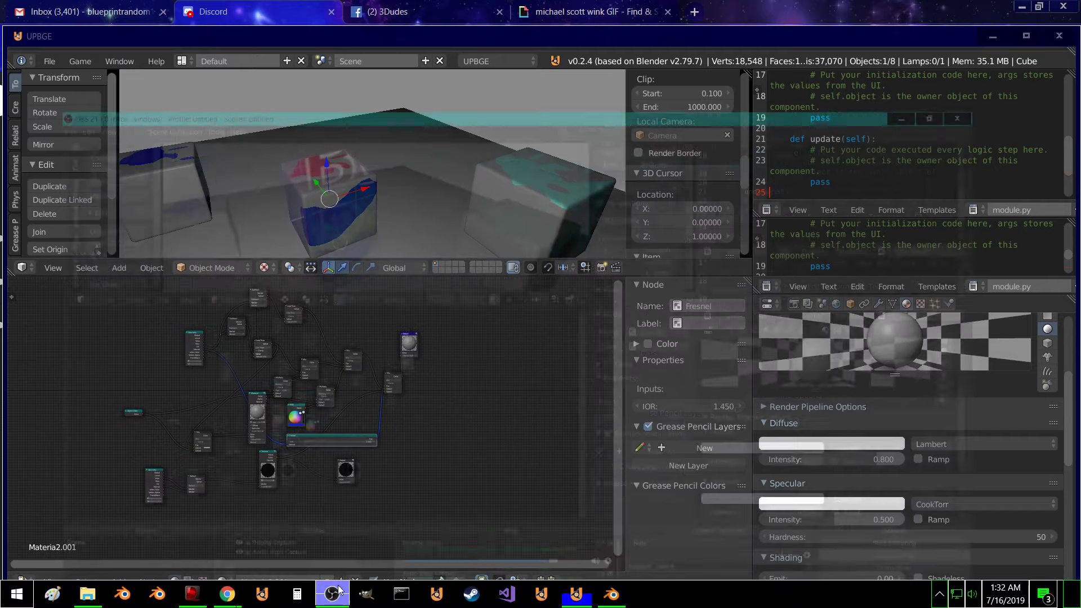